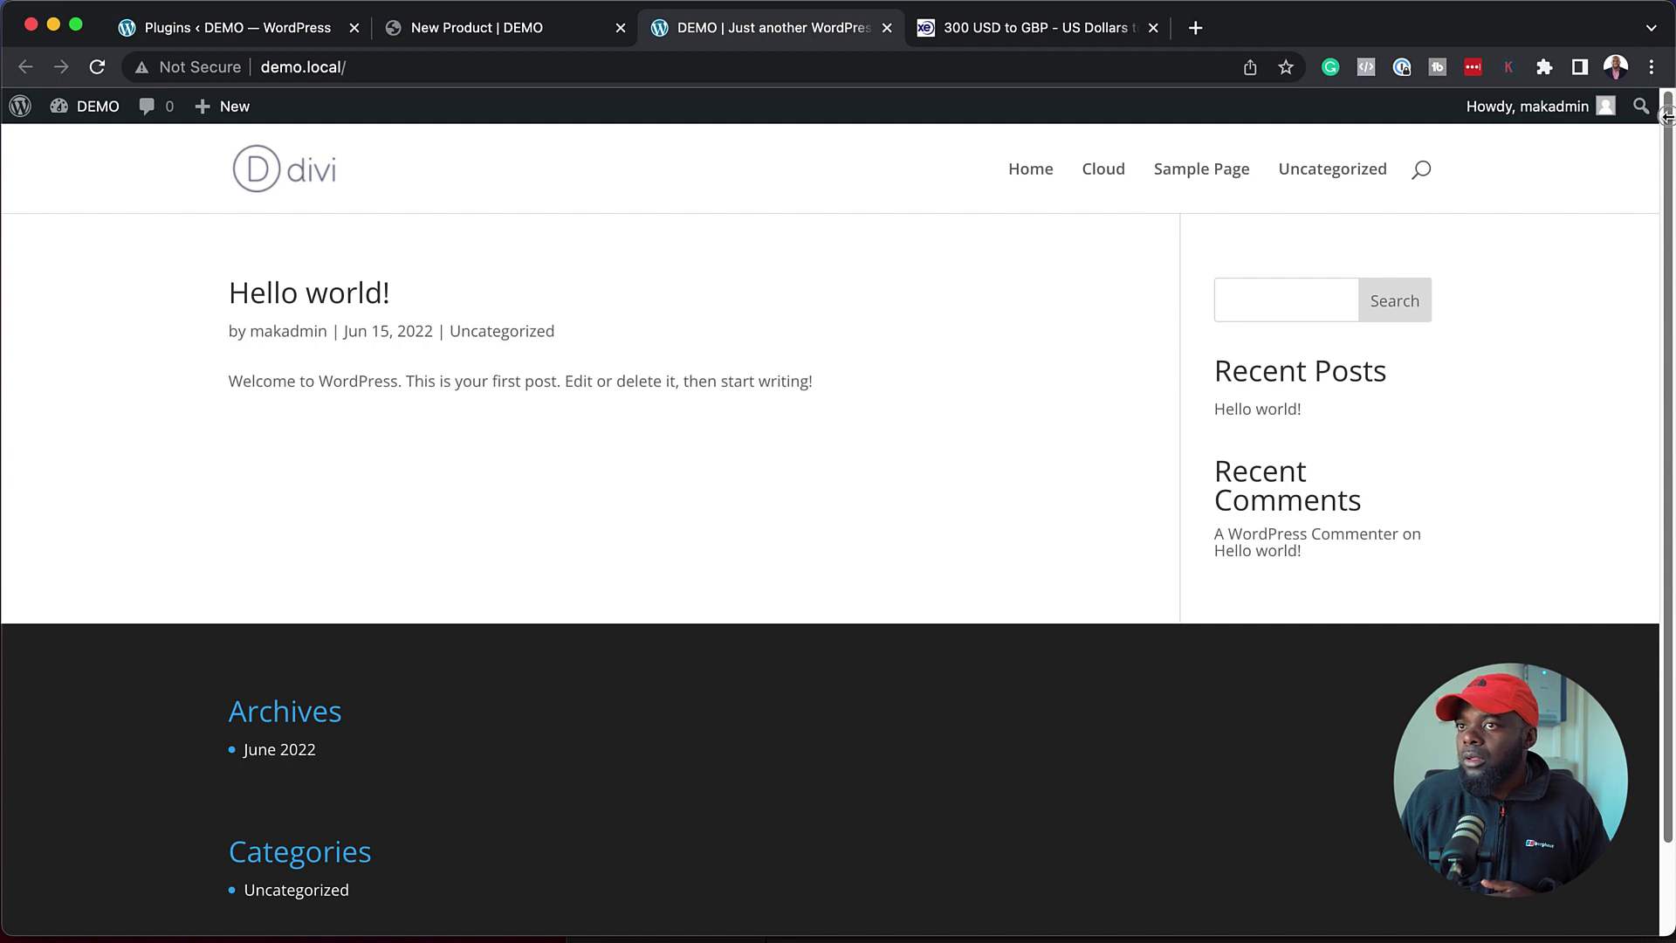
Show the finished WOO Krafter New Product demo page with its boots image and sale badge
{"action": "left_click", "coordinate": [523, 40]}
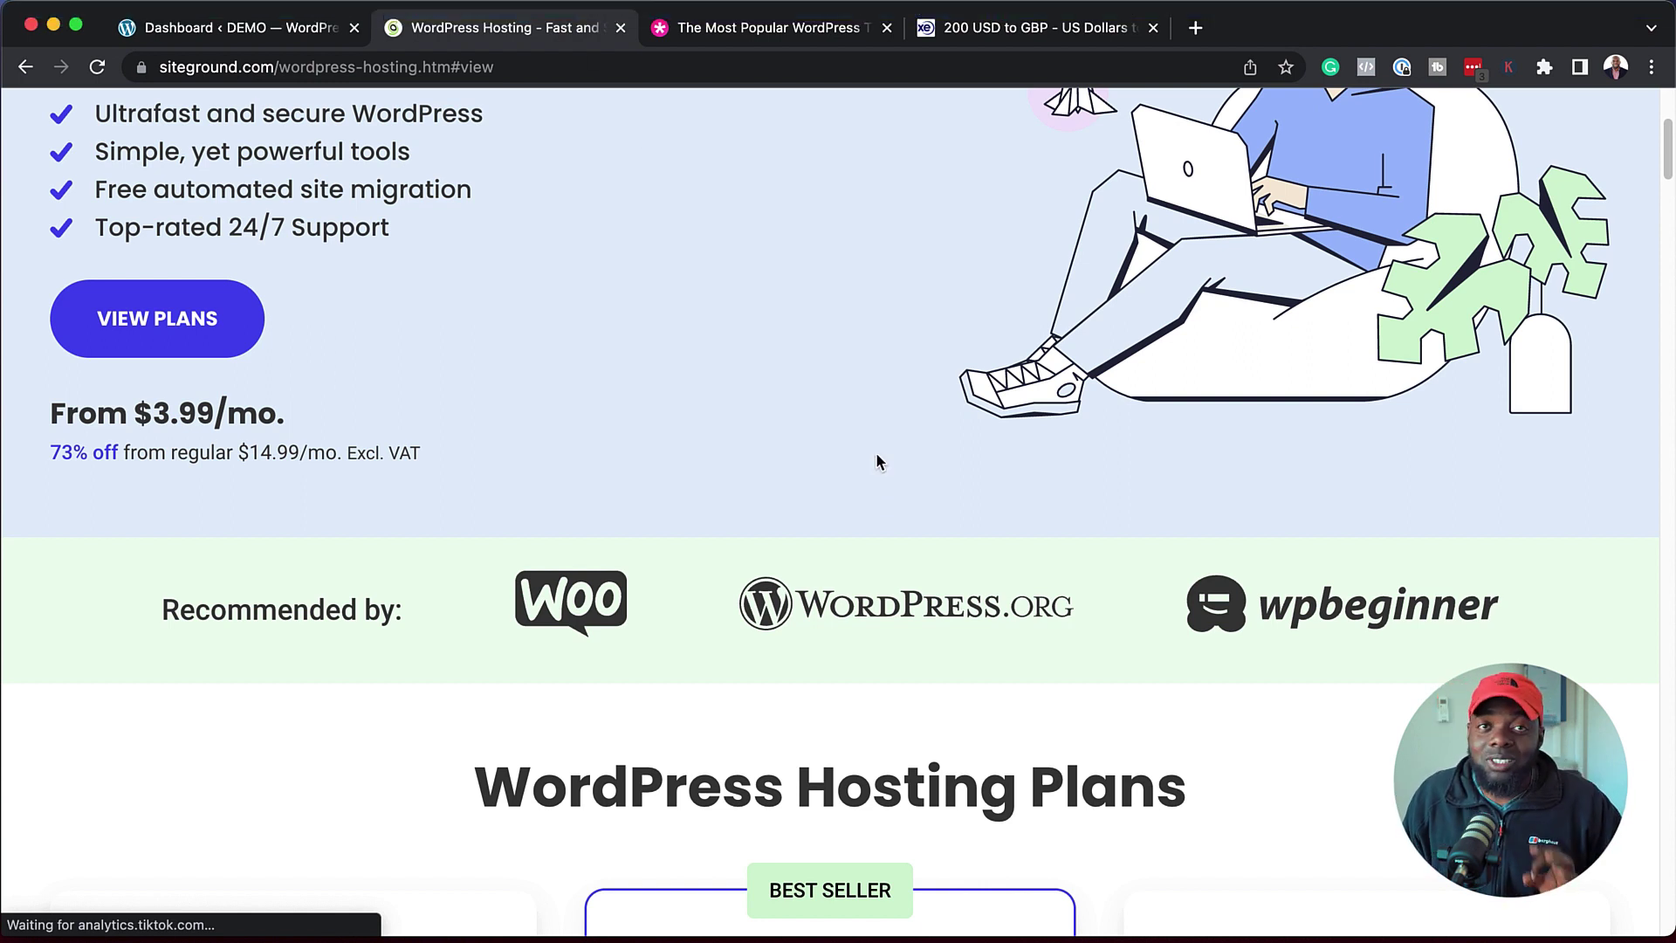
Switch to the Elegant Themes homepage tab promoting Divi
{"action": "key", "text": "ctrl+Tab"}
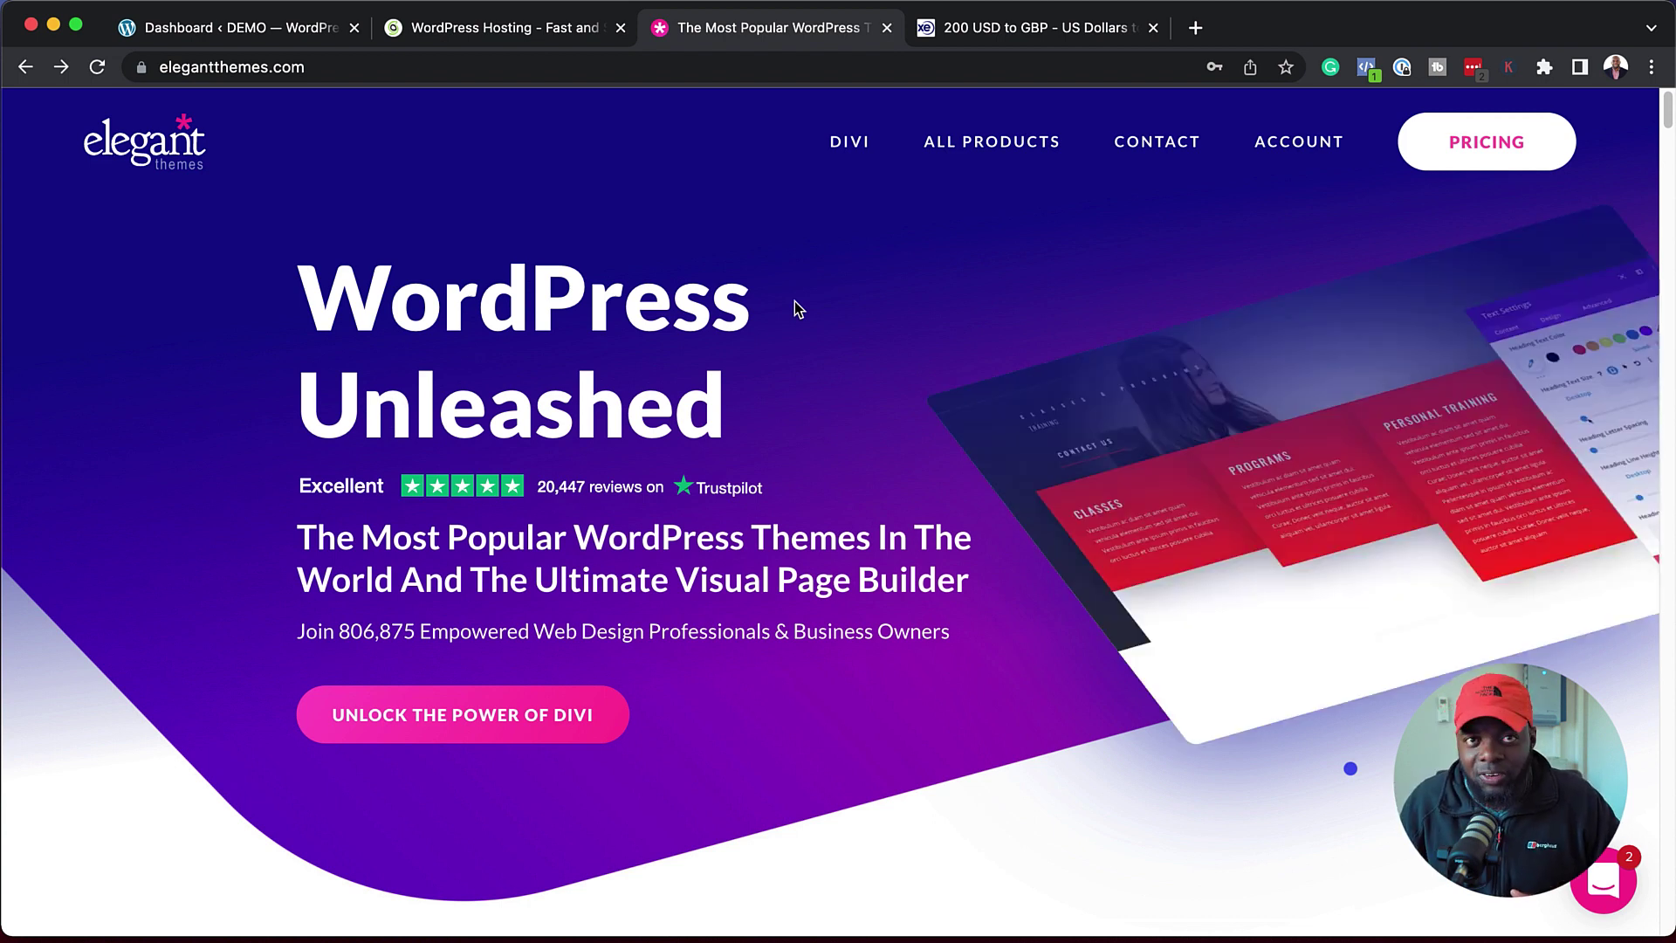
Download the Divi theme from the Elegant Themes account's My Downloads page
{"action": "mouse_move", "coordinate": [1314, 146]}
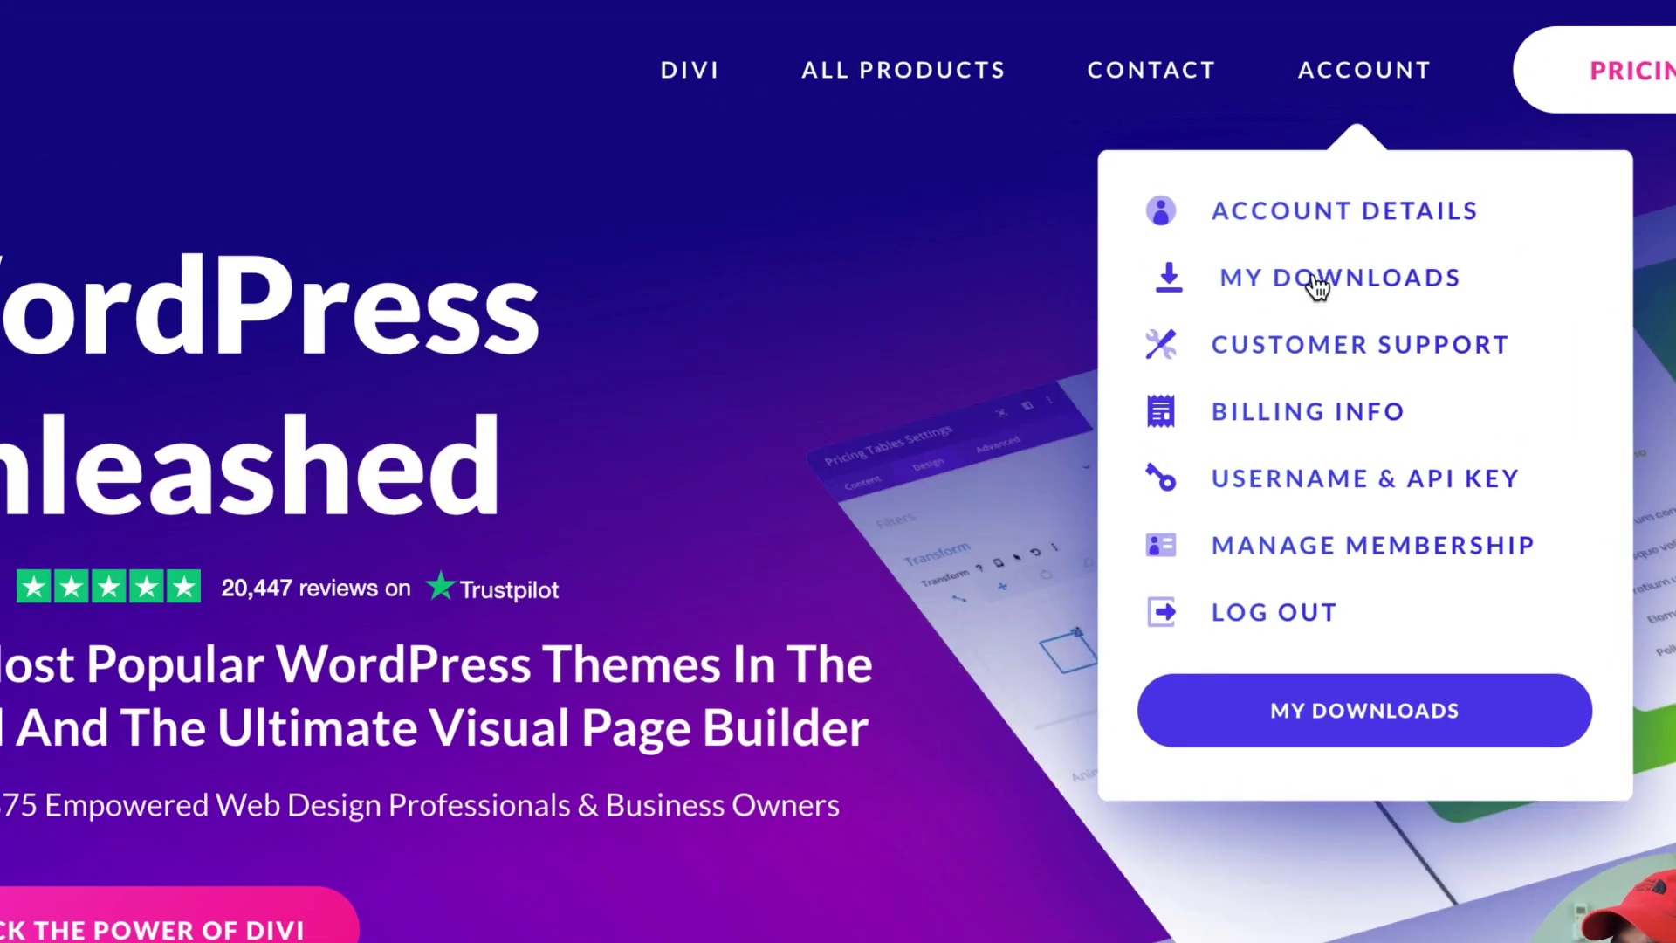
{"action": "left_click", "coordinate": [1316, 284]}
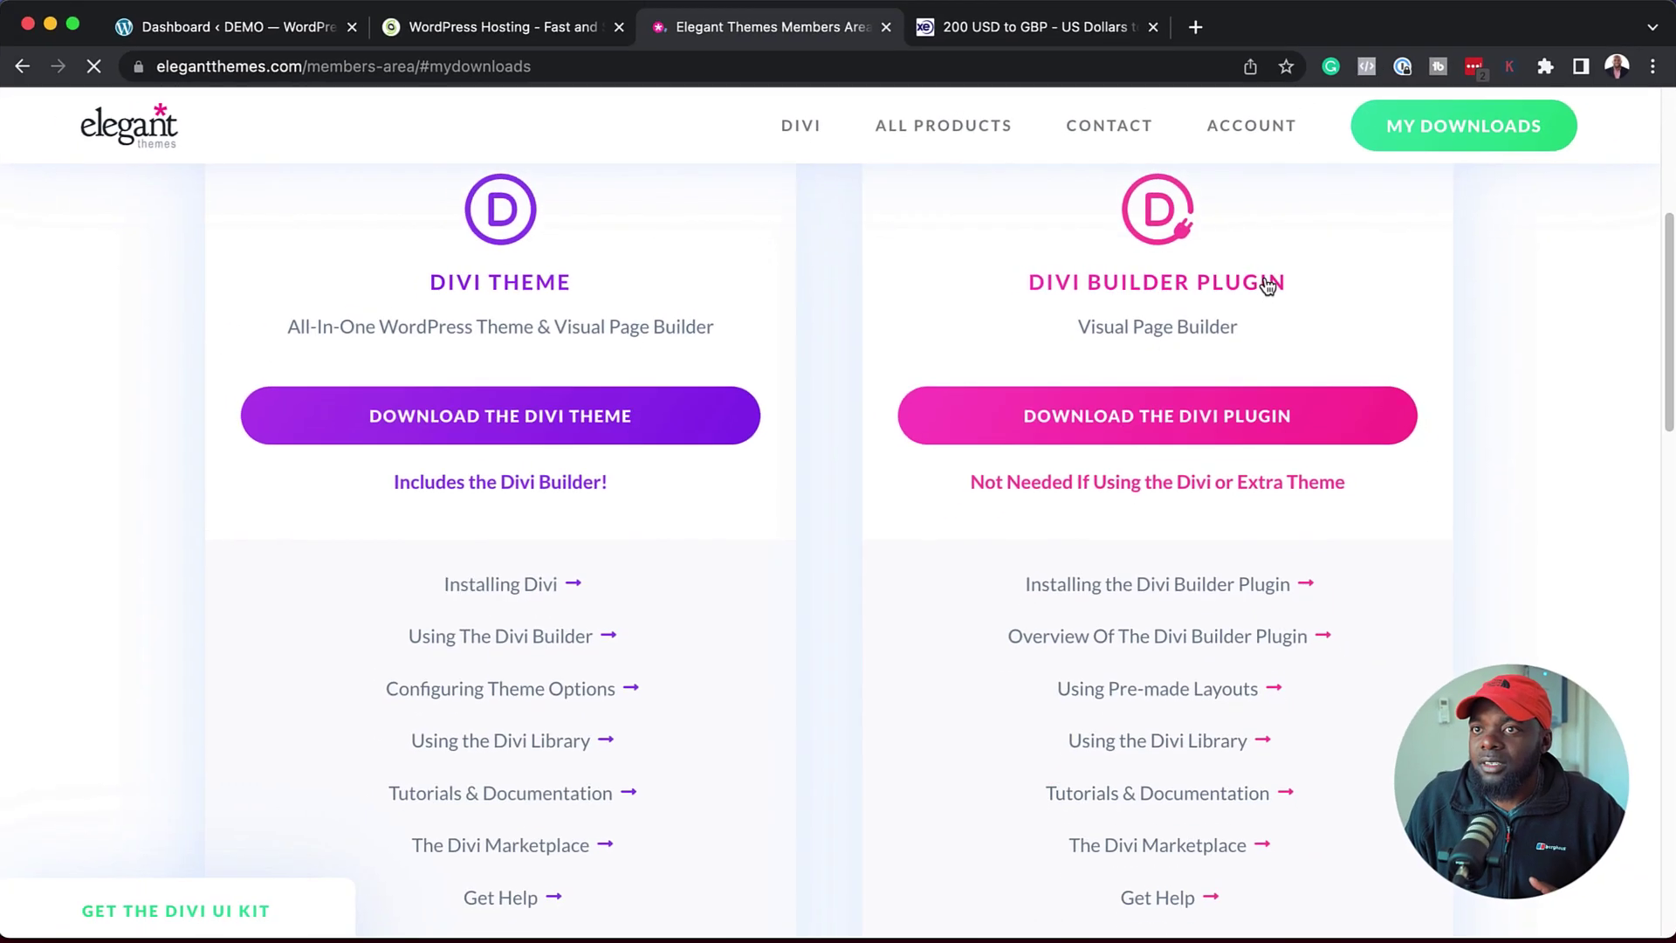
{"action": "left_click", "coordinate": [565, 437]}
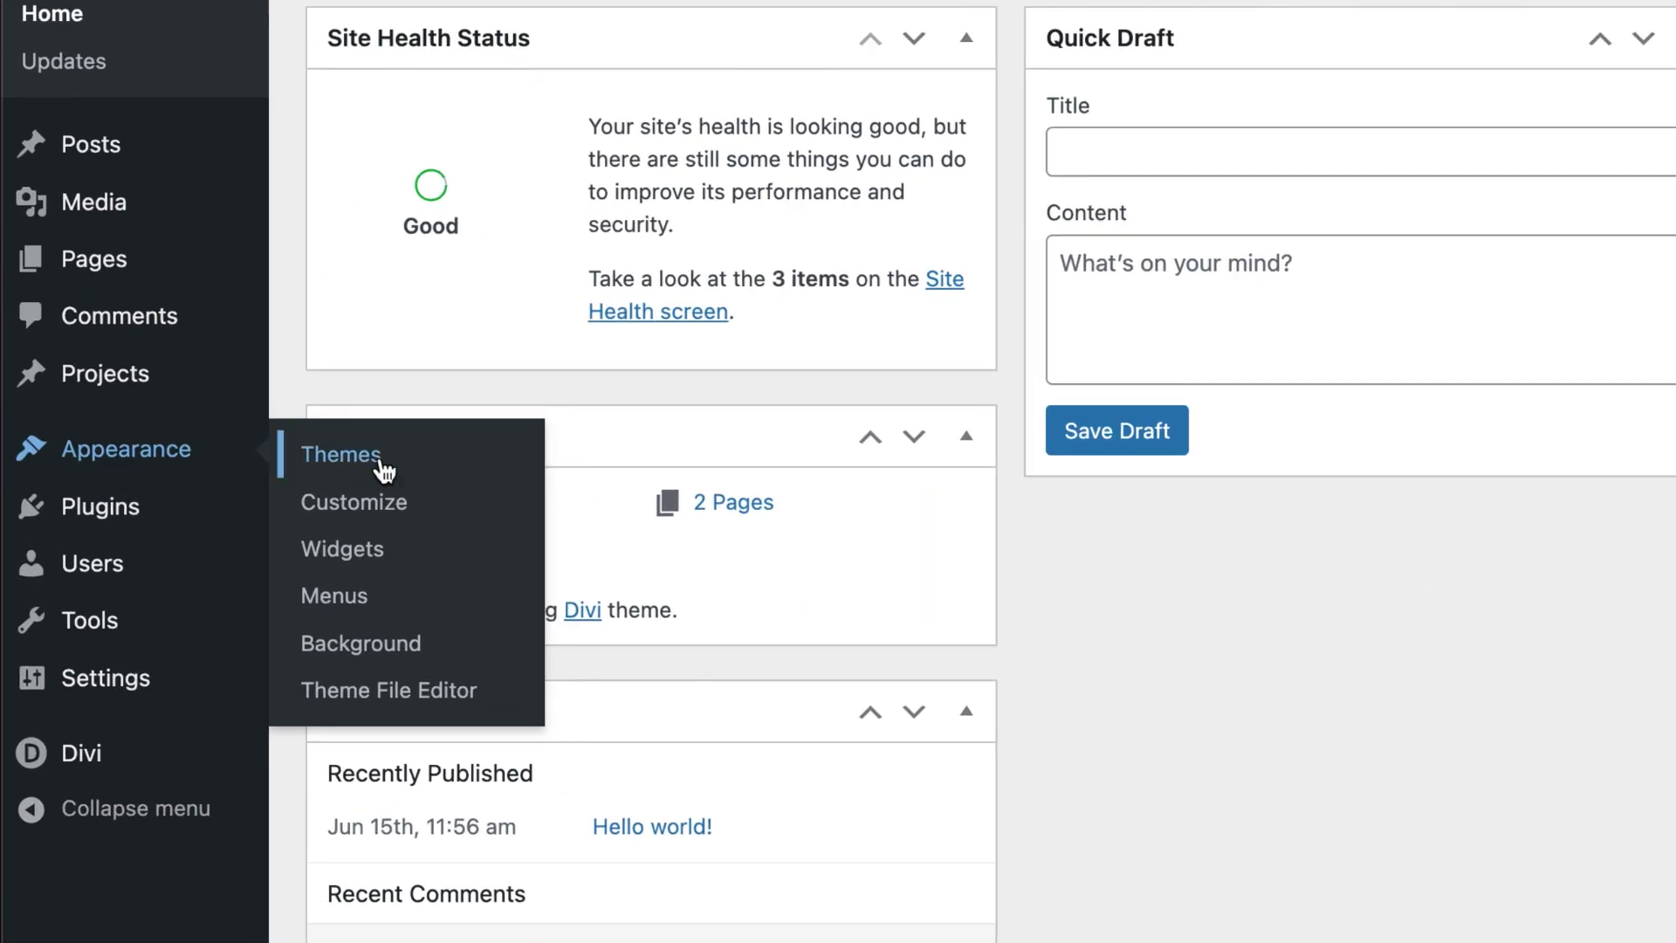
Check Divi is the active theme, then open the live DEMO site in a new tab
{"action": "left_click", "coordinate": [382, 463]}
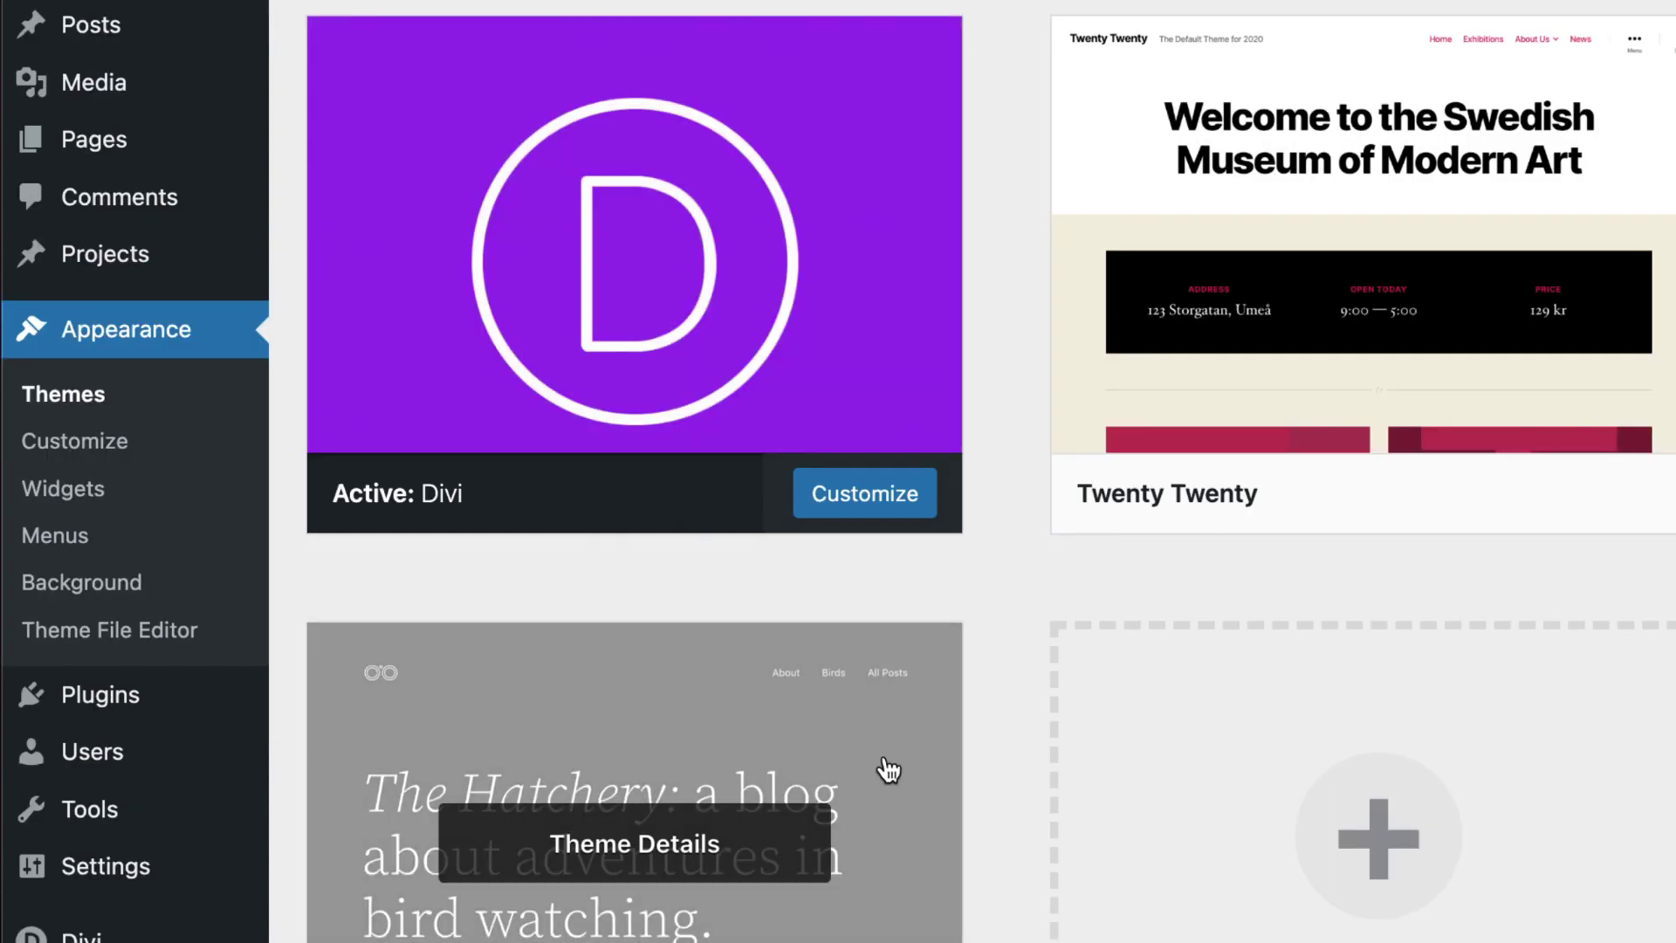
{"action": "scroll", "coordinate": [888, 770], "scroll_direction": "down", "scroll_amount": 2}
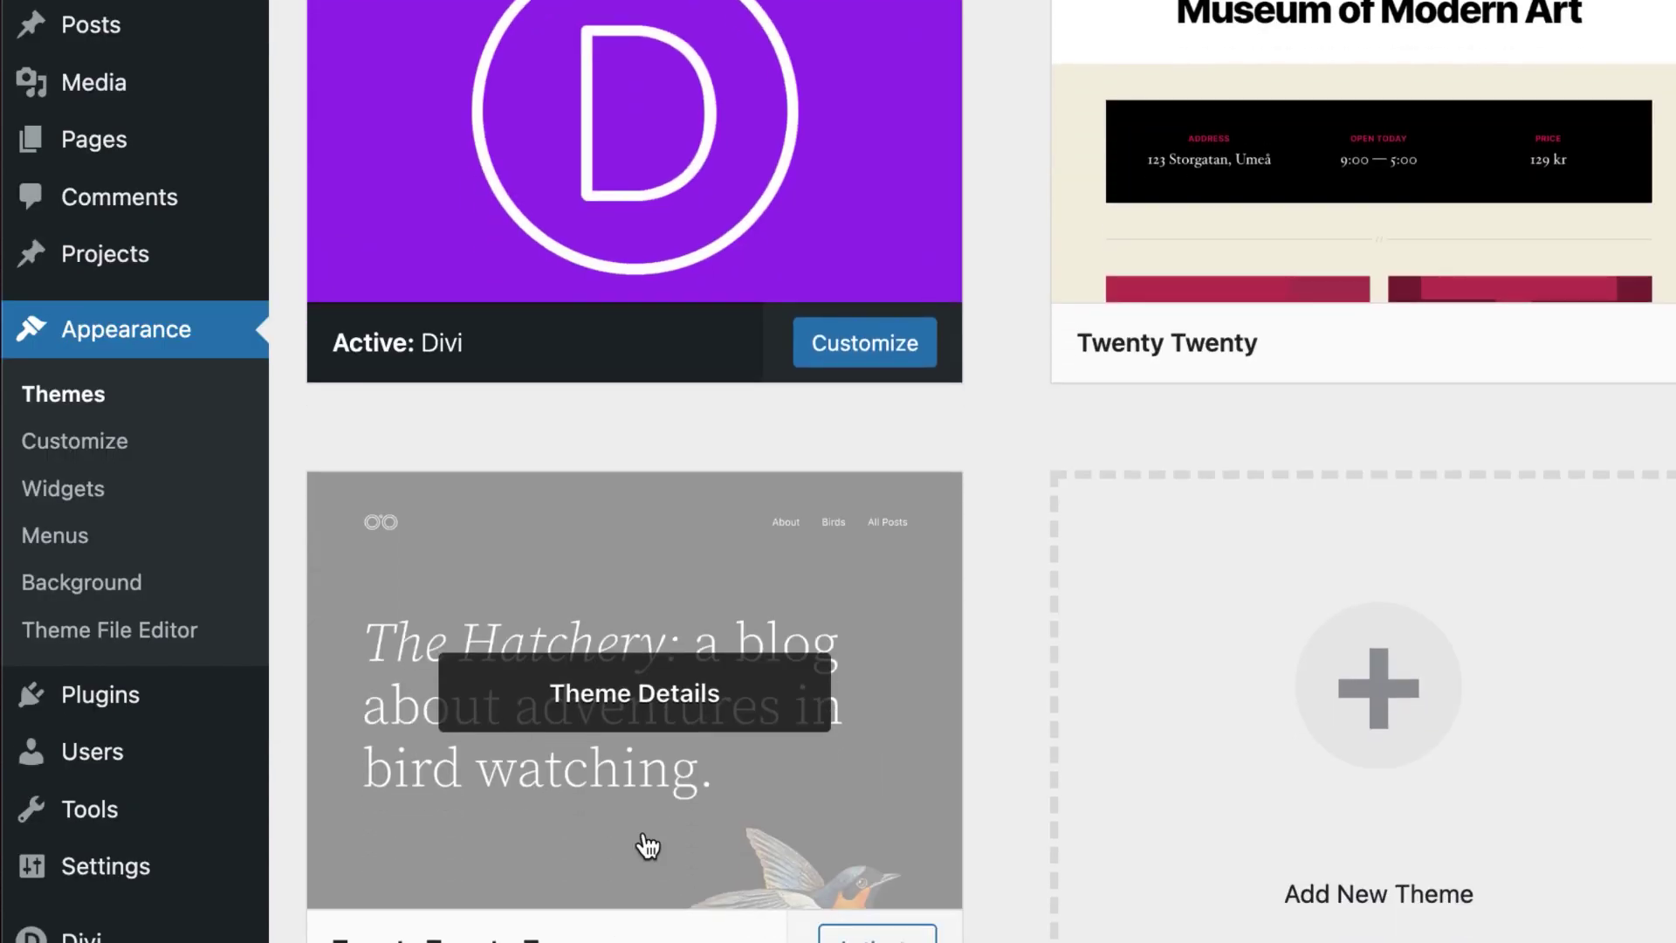
{"action": "scroll", "coordinate": [683, 733], "scroll_direction": "up", "scroll_amount": 2}
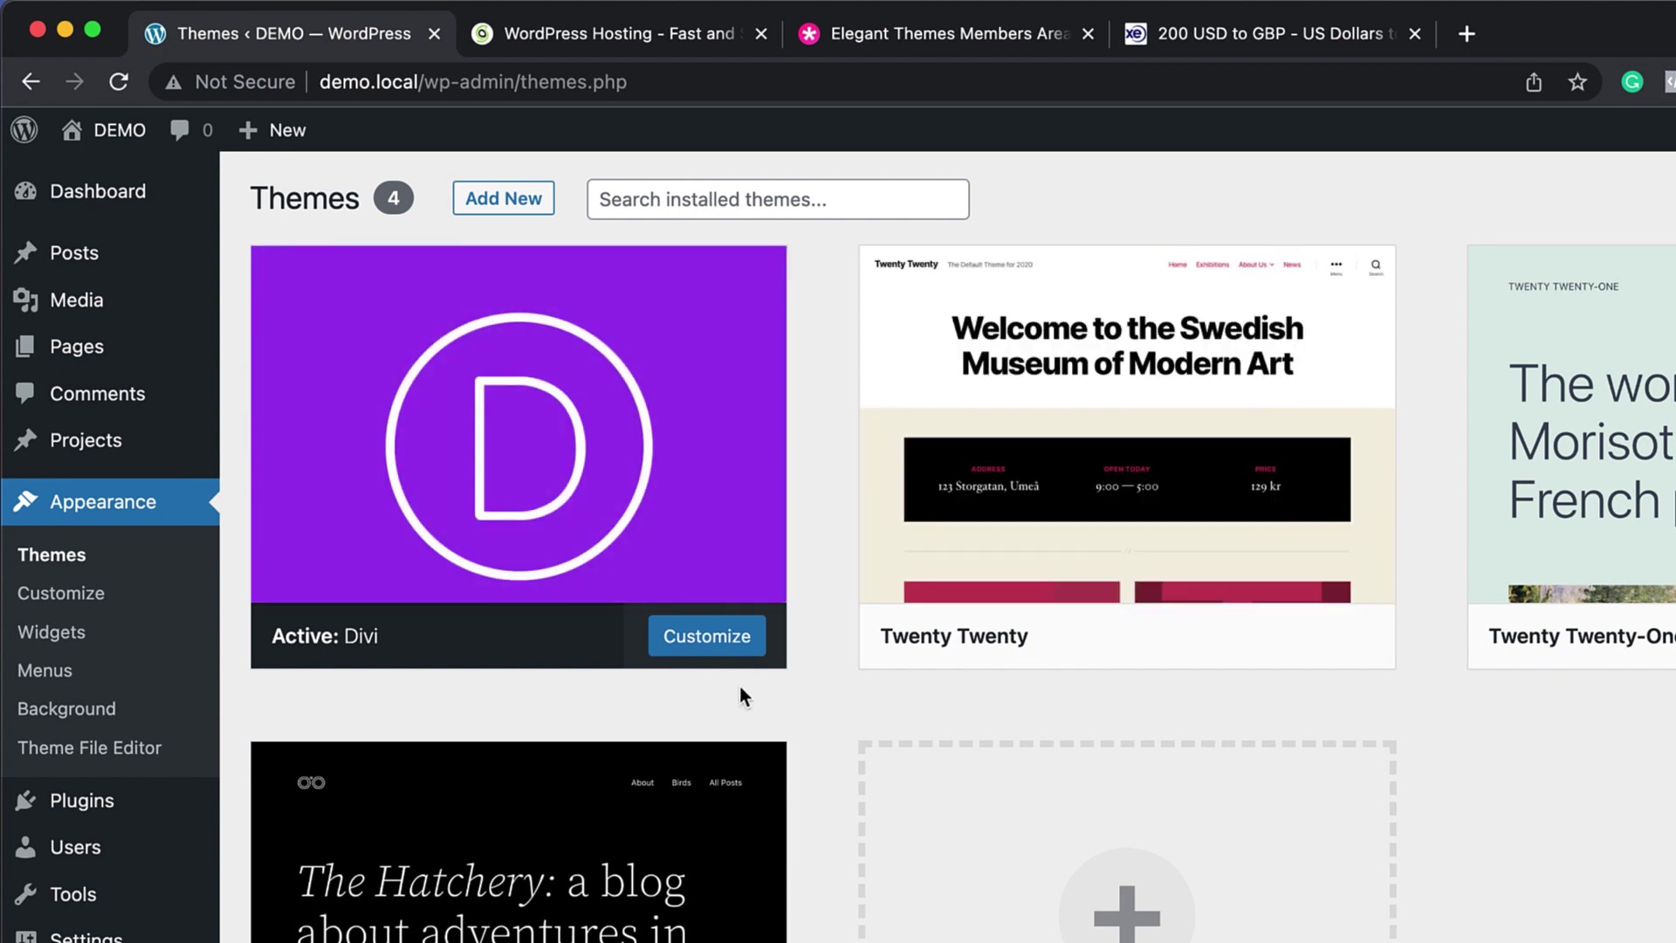
{"action": "mouse_move", "coordinate": [124, 150]}
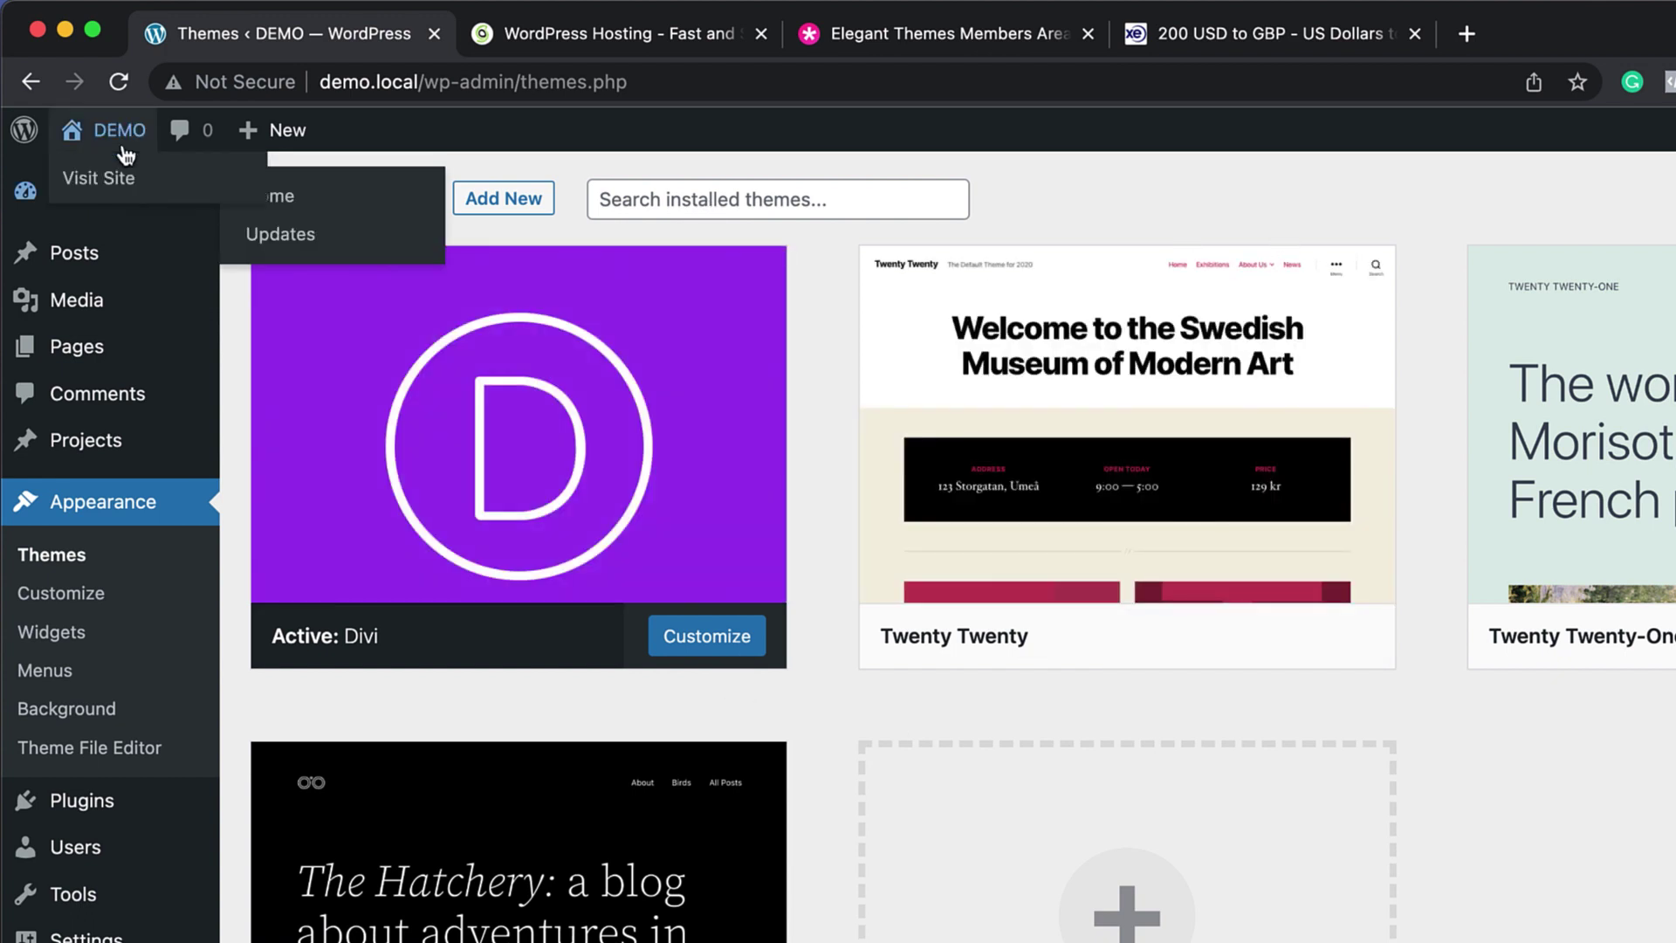
{"action": "left_click", "coordinate": [122, 147], "text": "super"}
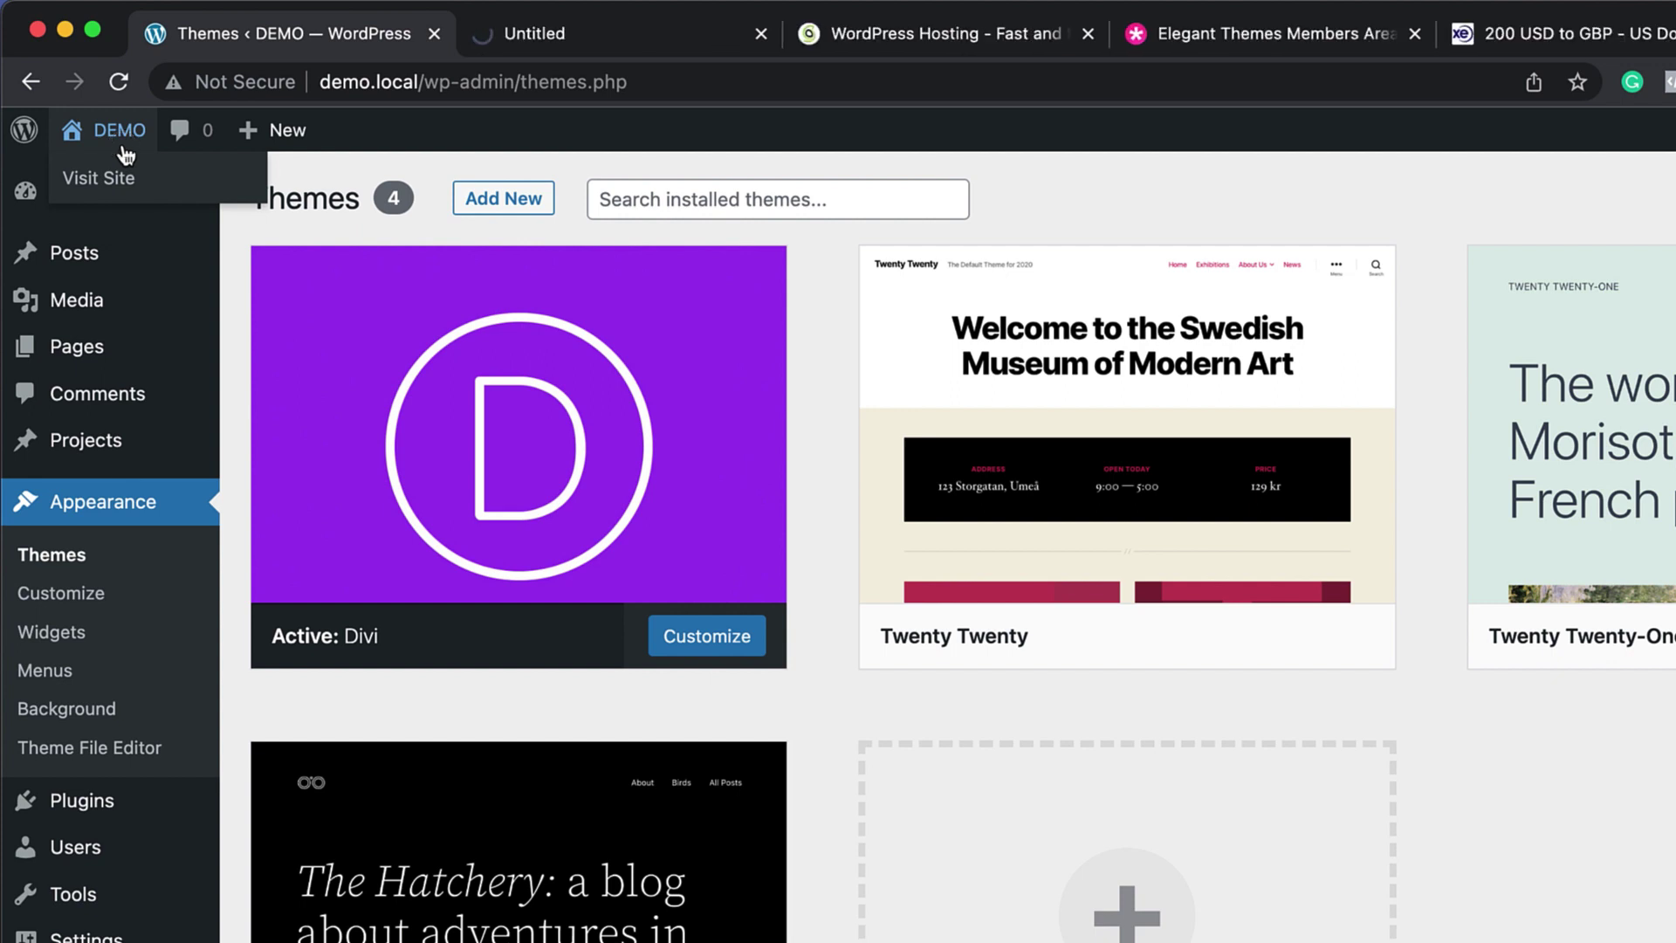
{"action": "left_click", "coordinate": [531, 38]}
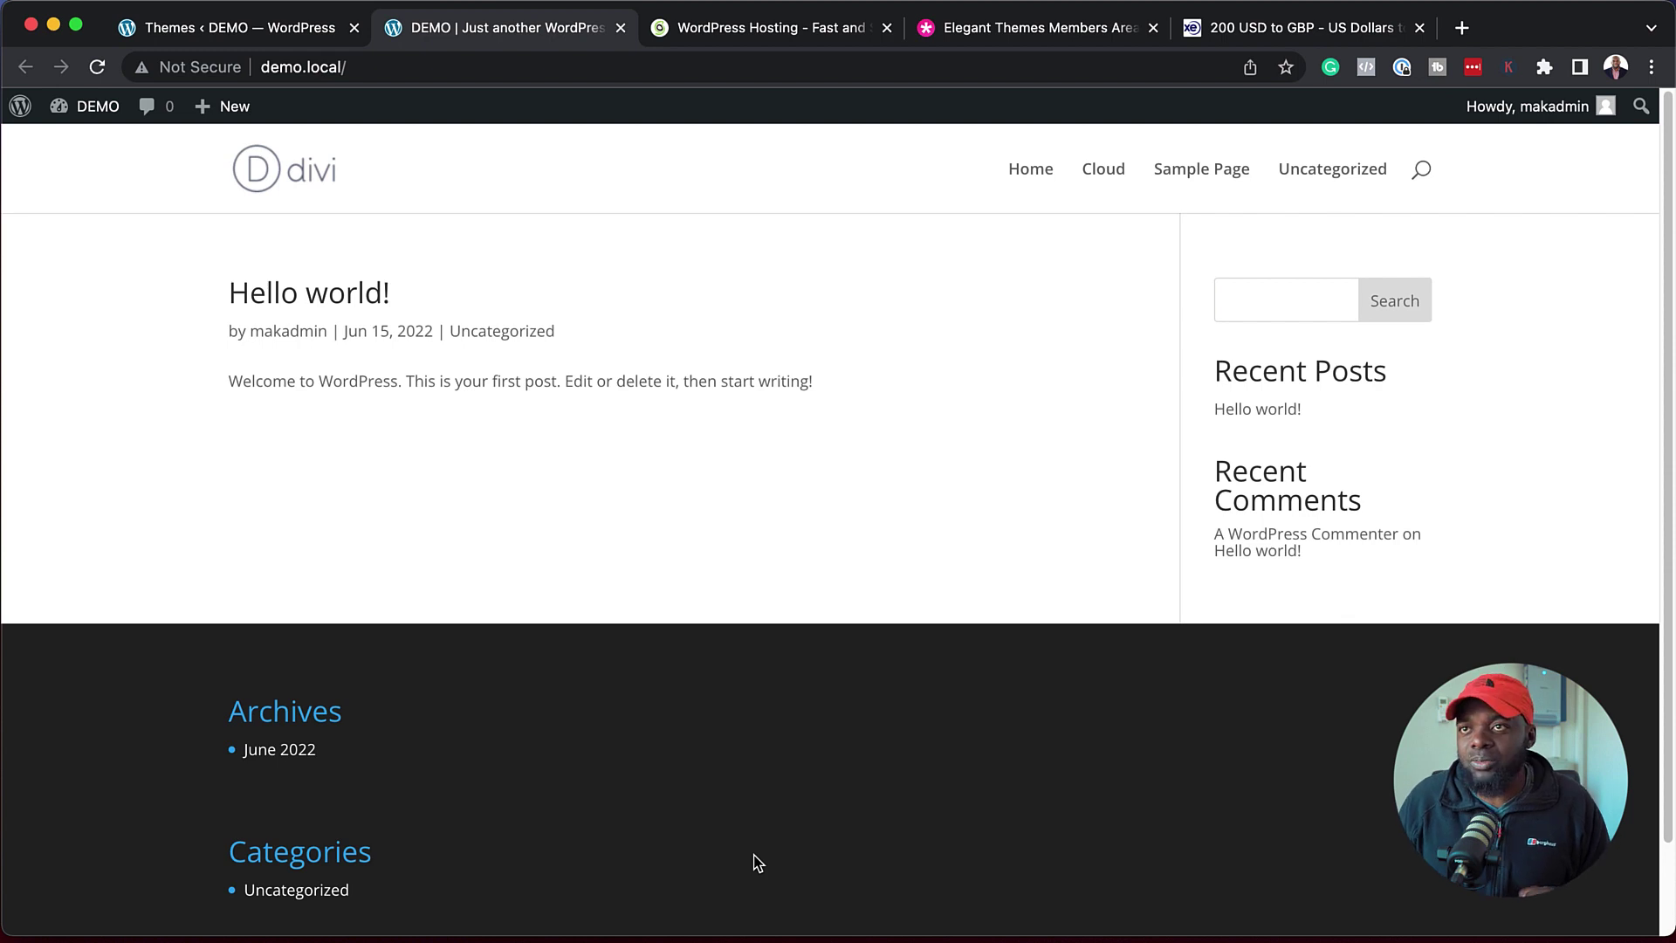
Attach woo-krafter.zip from the Desktop to the Plugins > Add New upload form
{"action": "left_click", "coordinate": [323, 44]}
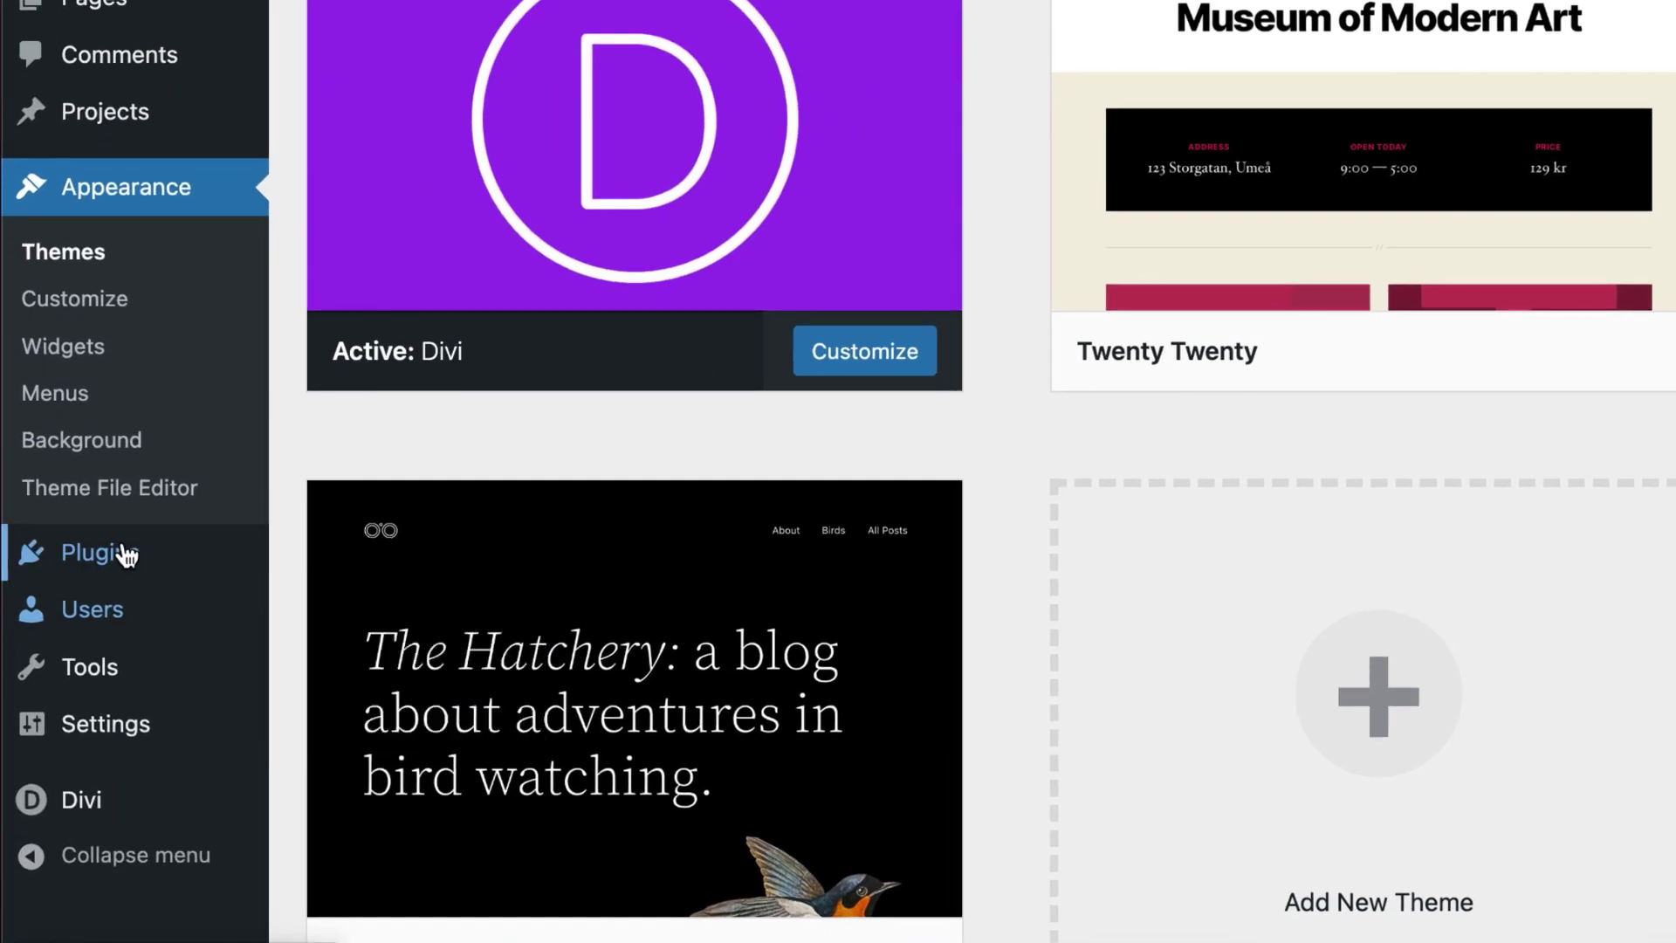
{"action": "mouse_move", "coordinate": [95, 605]}
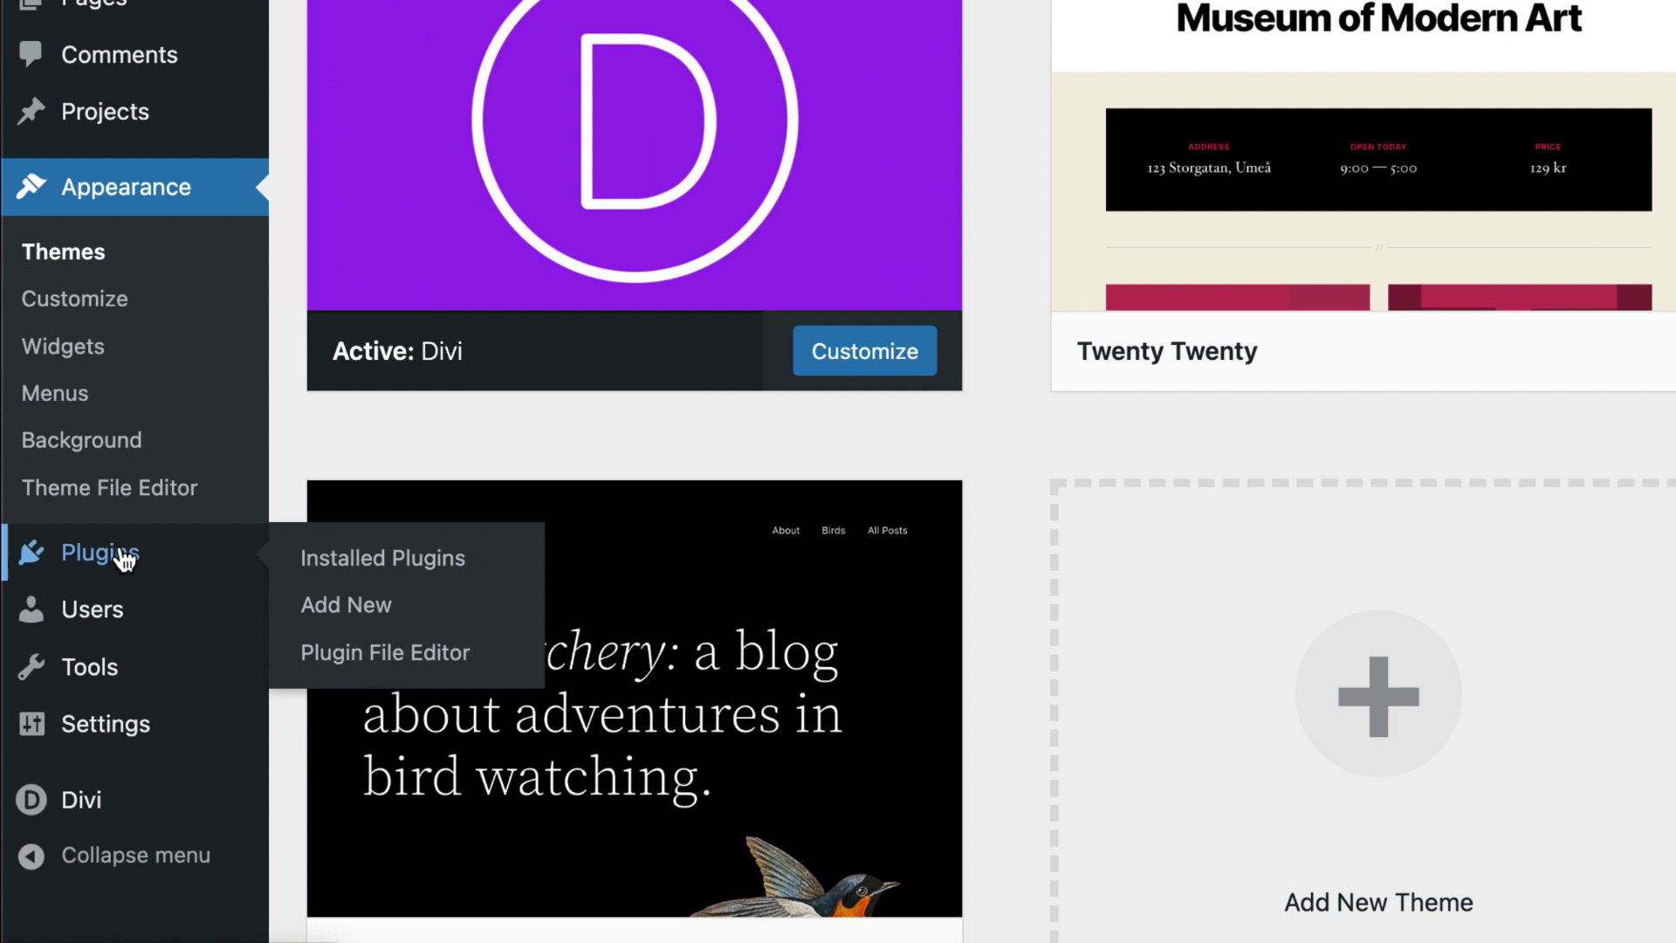
{"action": "left_click", "coordinate": [363, 609]}
{"action": "left_click", "coordinate": [522, 209]}
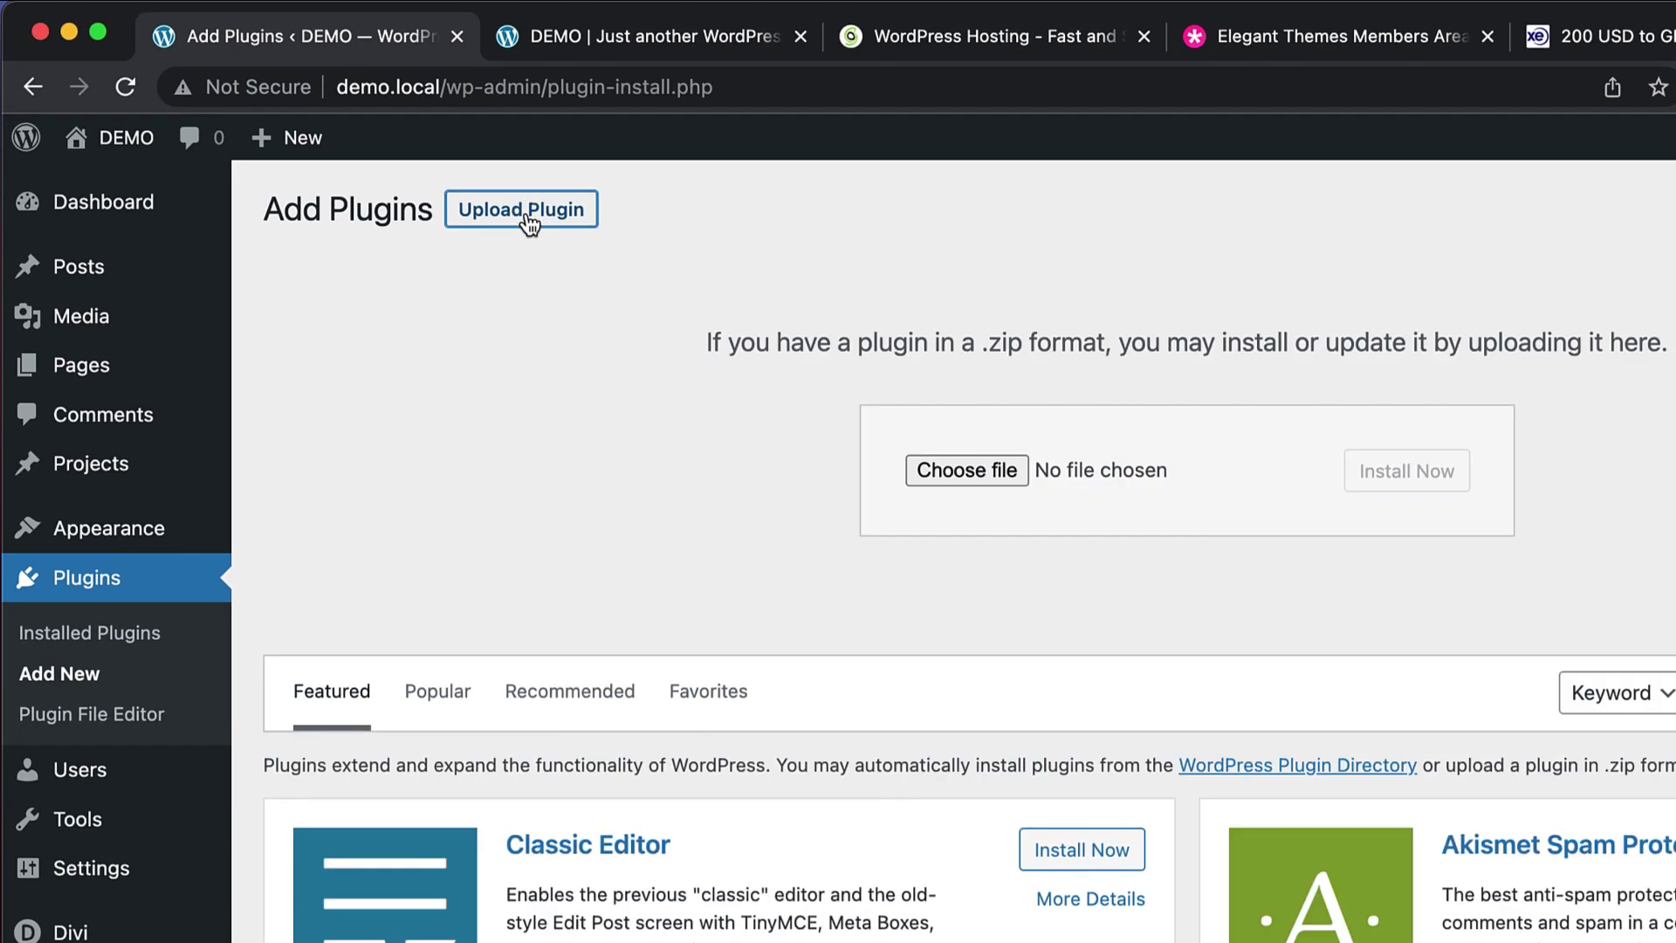
{"action": "left_click", "coordinate": [925, 474]}
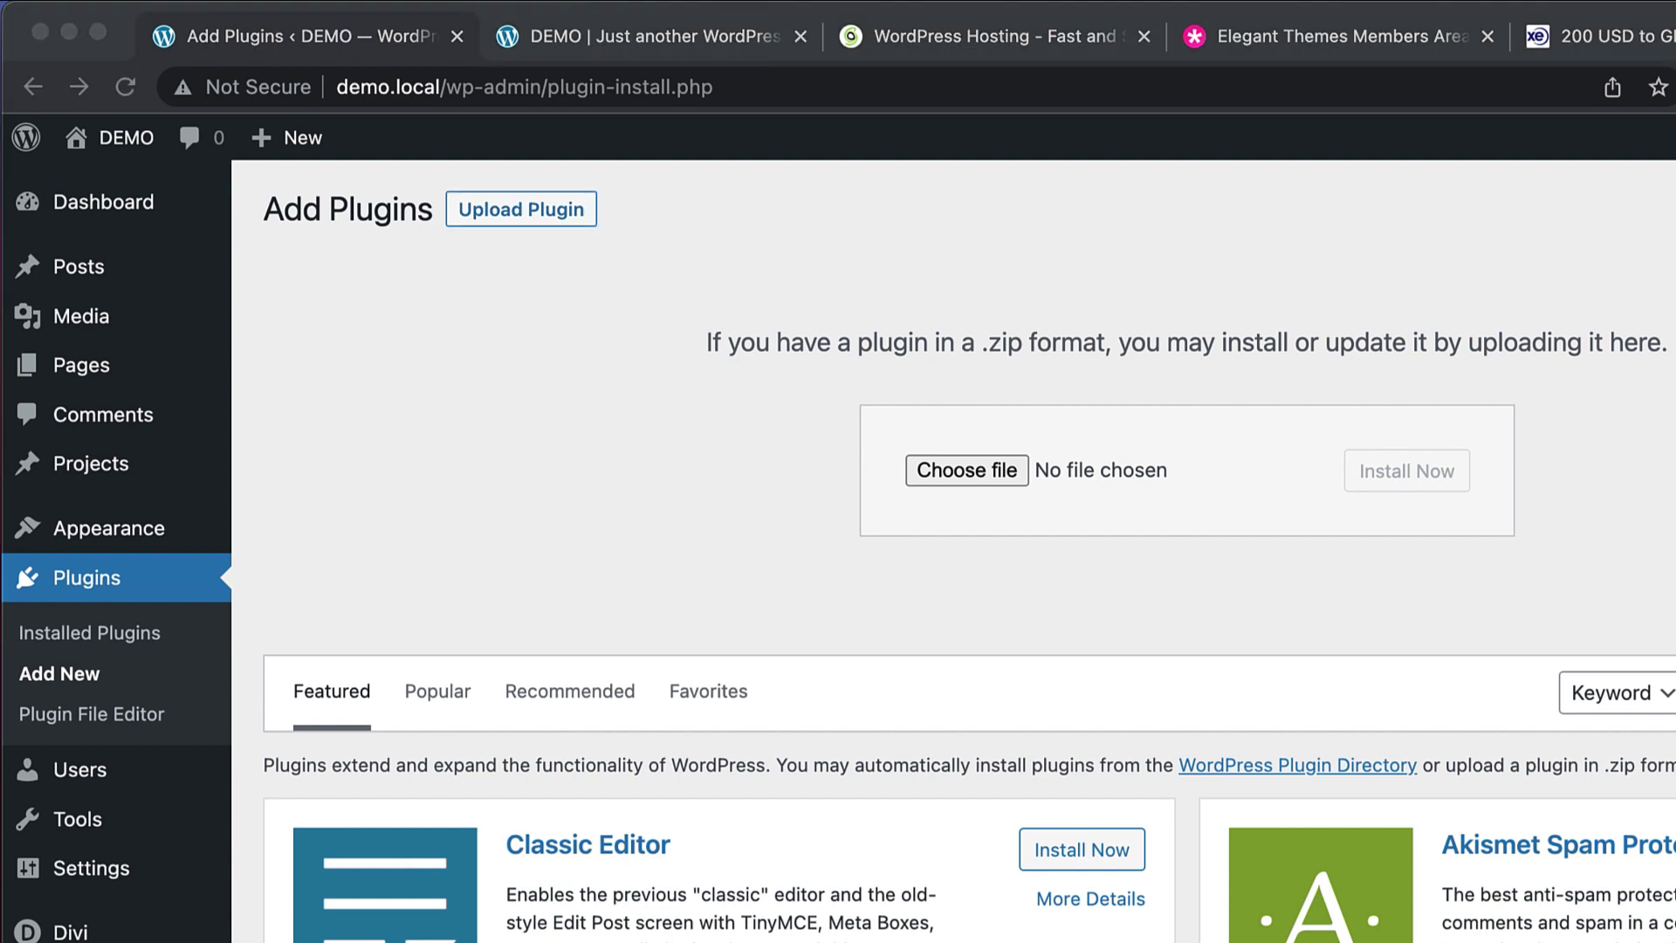
{"action": "key", "text": "super+shift+d"}
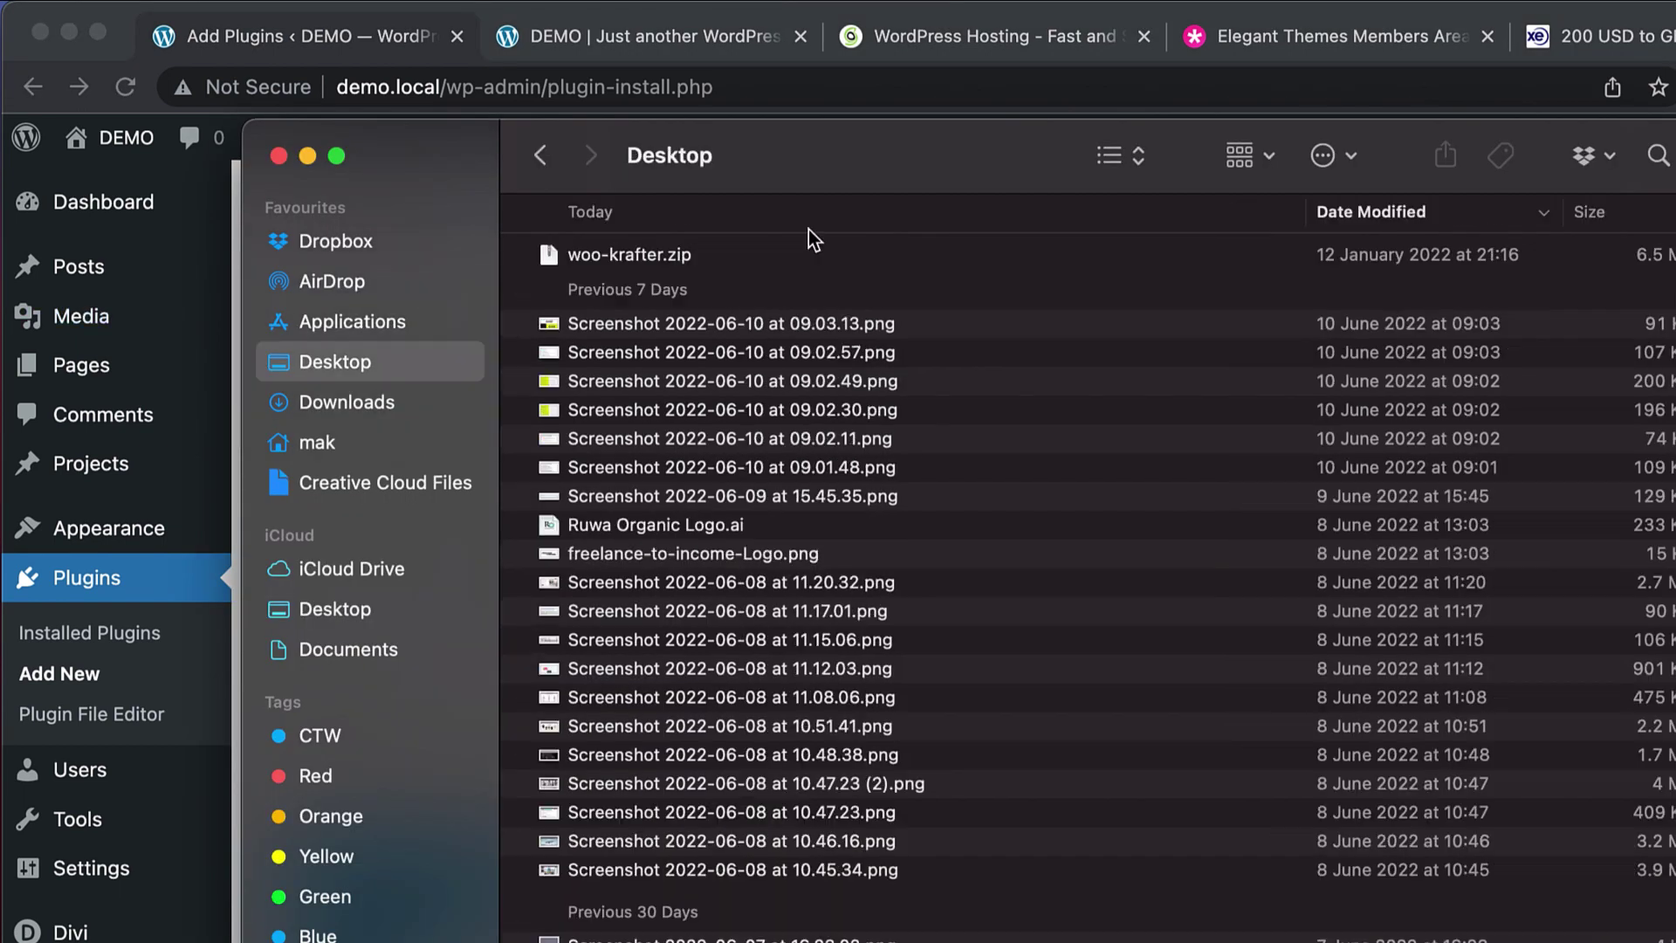
{"action": "left_click_drag", "start_coordinate": [809, 161], "coordinate": [1226, 812]}
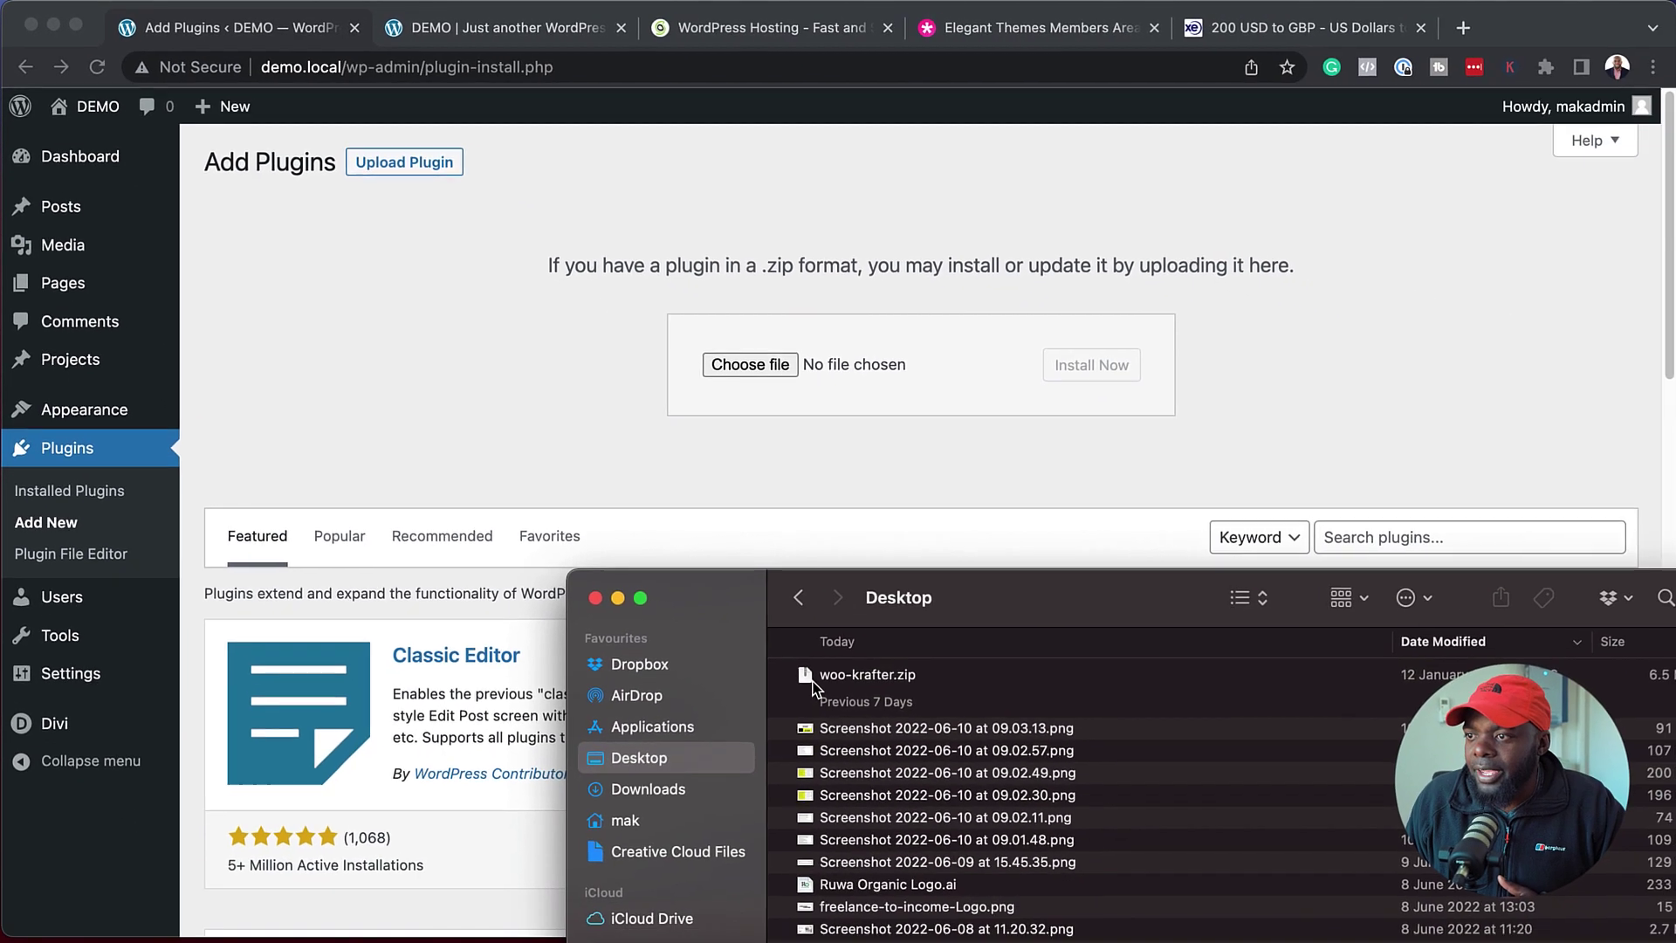
{"action": "left_click_drag", "start_coordinate": [812, 688], "coordinate": [879, 365]}
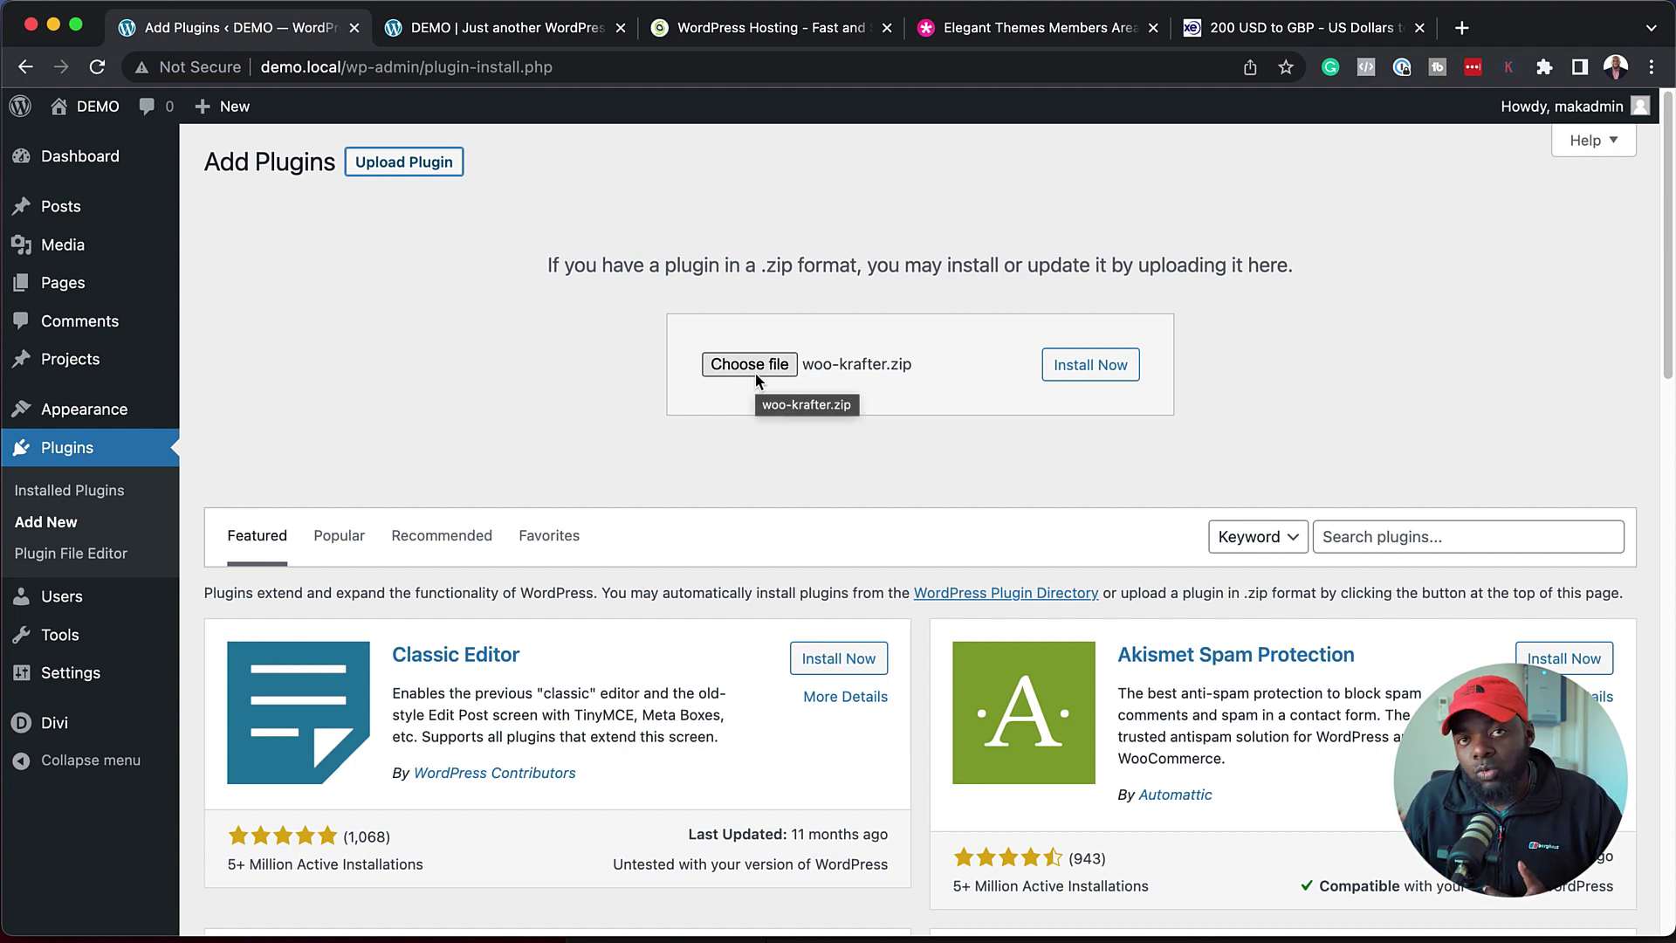
Install the uploaded WOO Krafter plugin and activate it
{"action": "left_click", "coordinate": [1105, 372]}
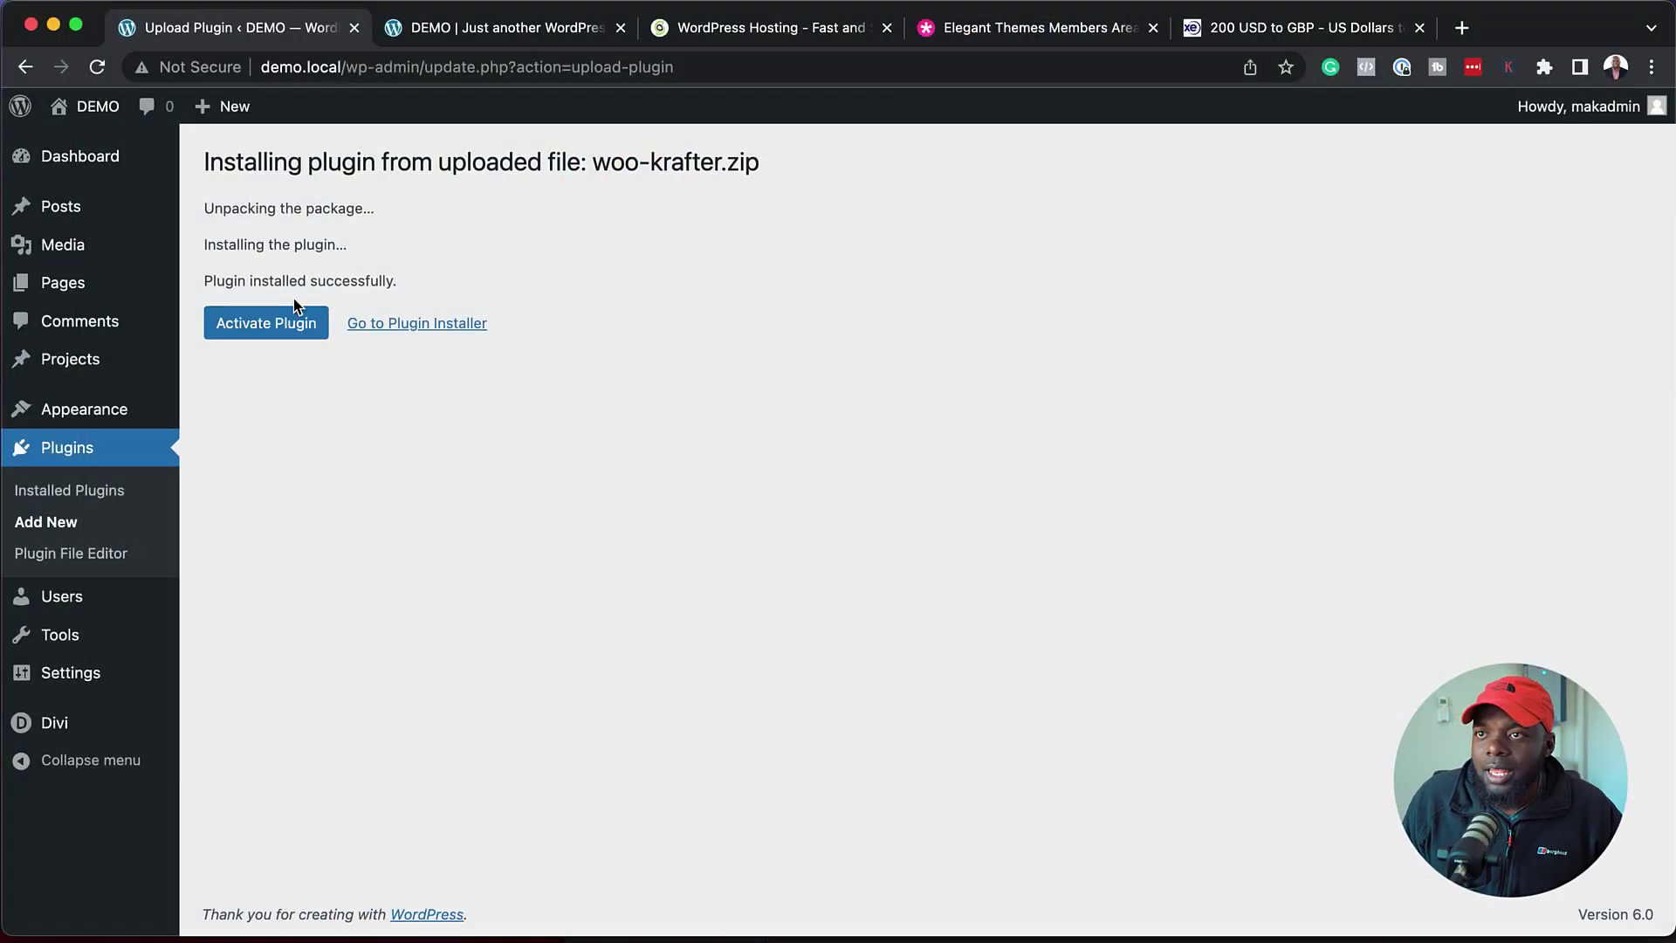
{"action": "left_click", "coordinate": [280, 336]}
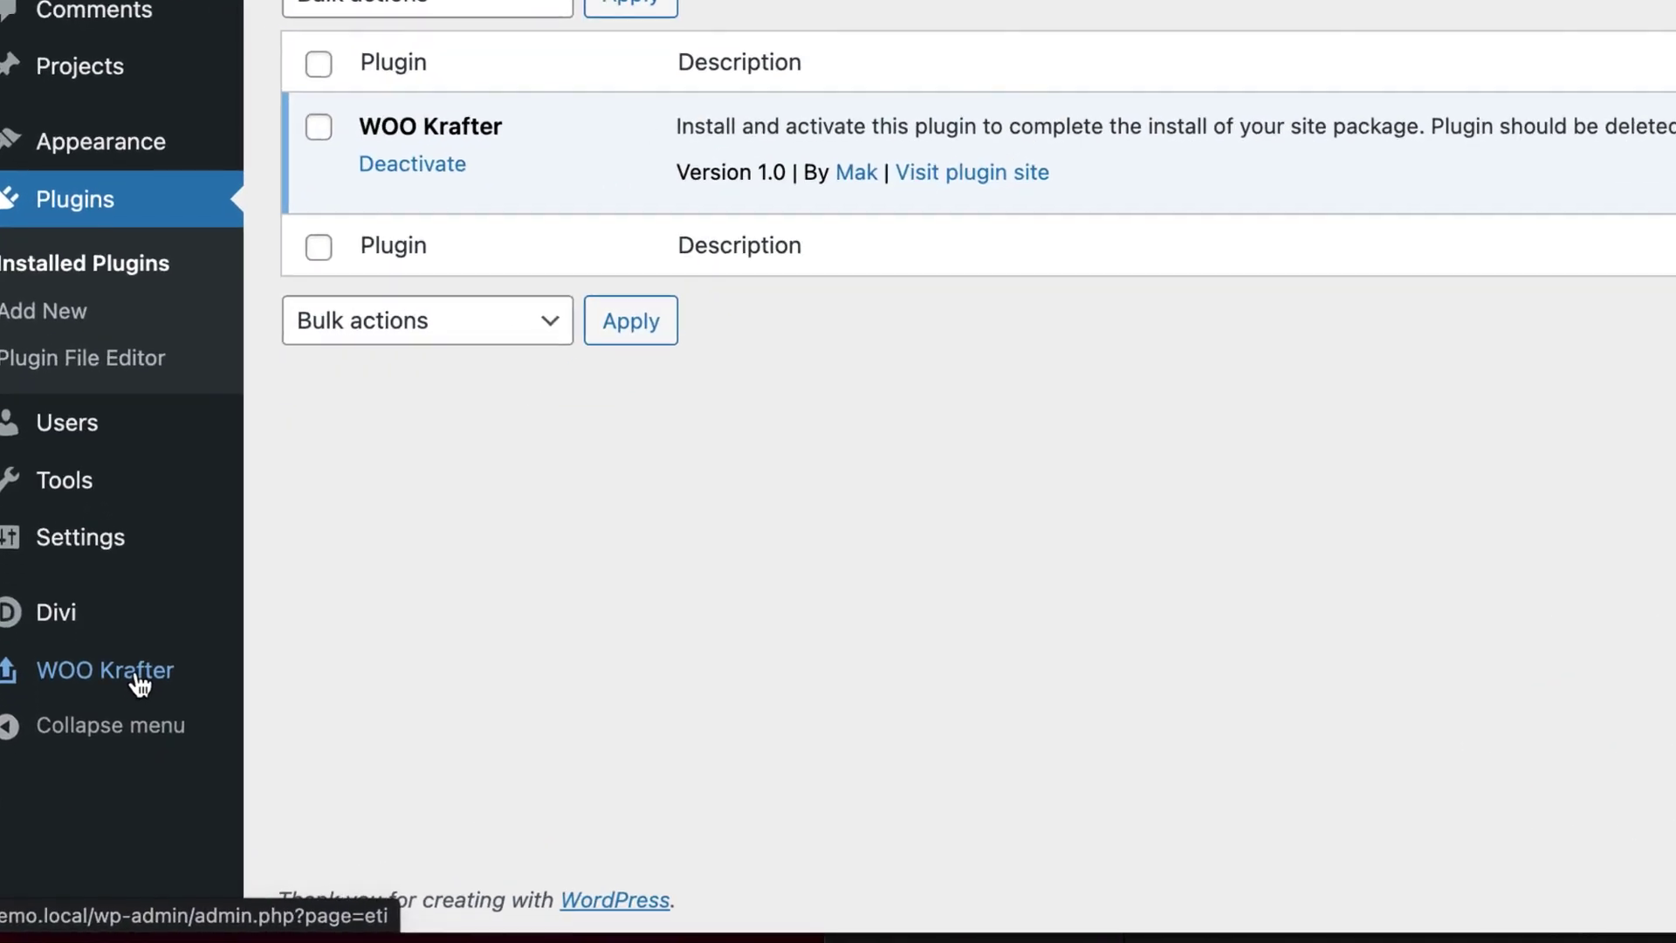
Open the WOO Krafter importer and scroll through its import options
{"action": "left_click", "coordinate": [140, 684]}
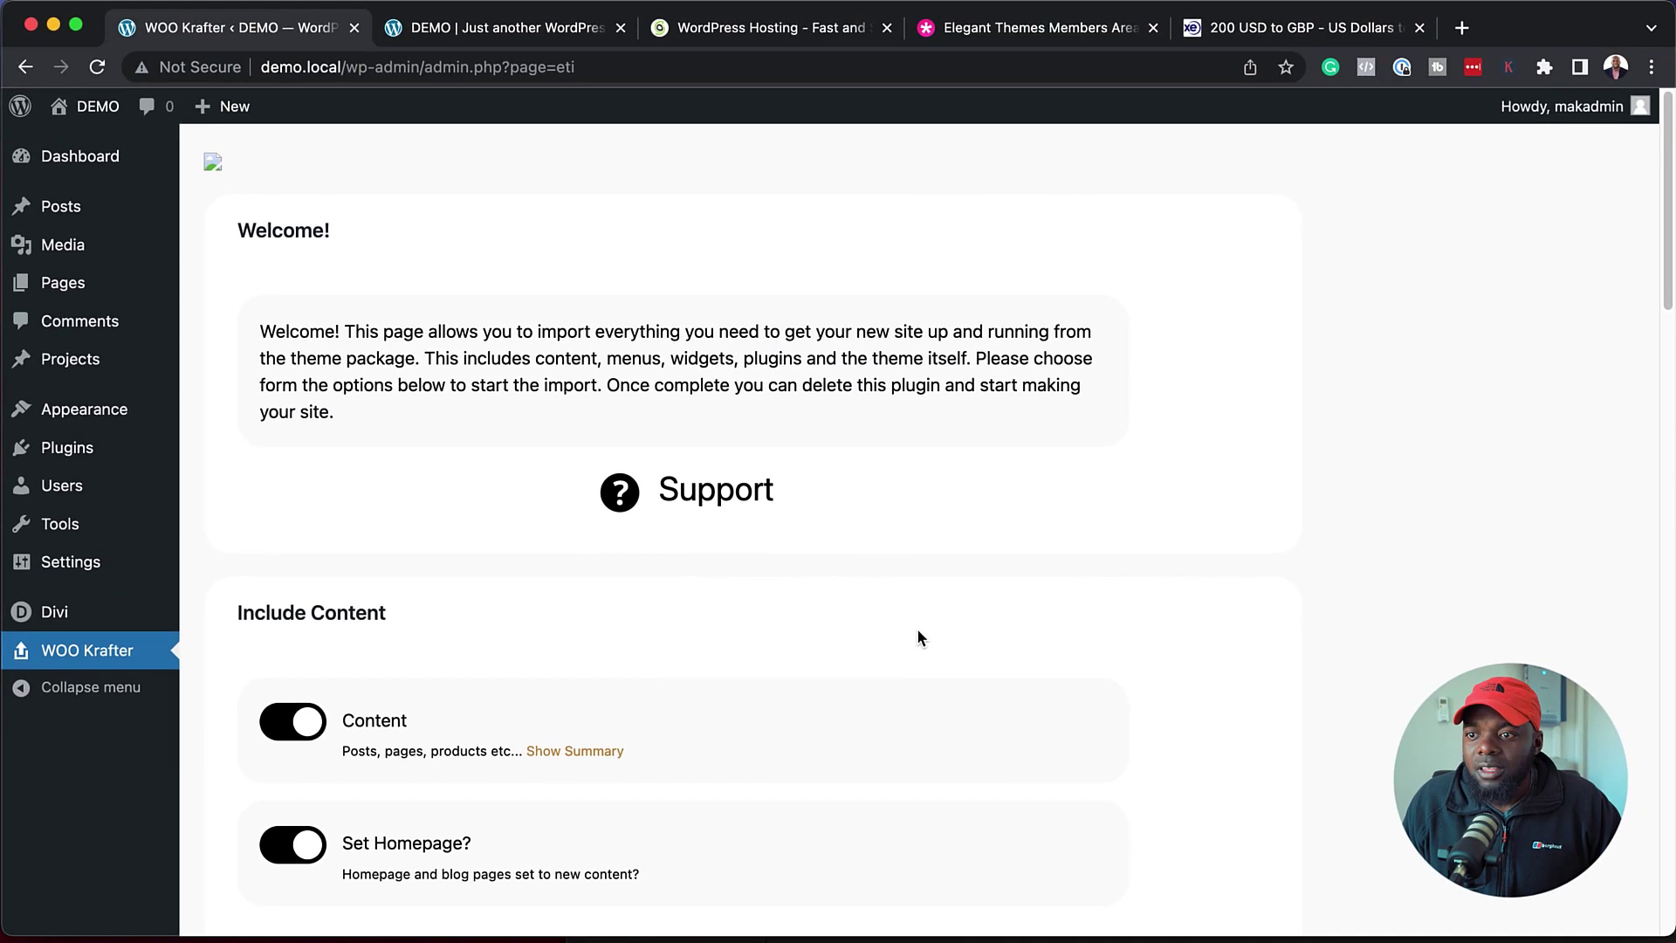
{"action": "scroll", "coordinate": [917, 628], "scroll_direction": "down", "scroll_amount": 3}
{"action": "scroll", "coordinate": [918, 631], "scroll_direction": "down", "scroll_amount": 20}
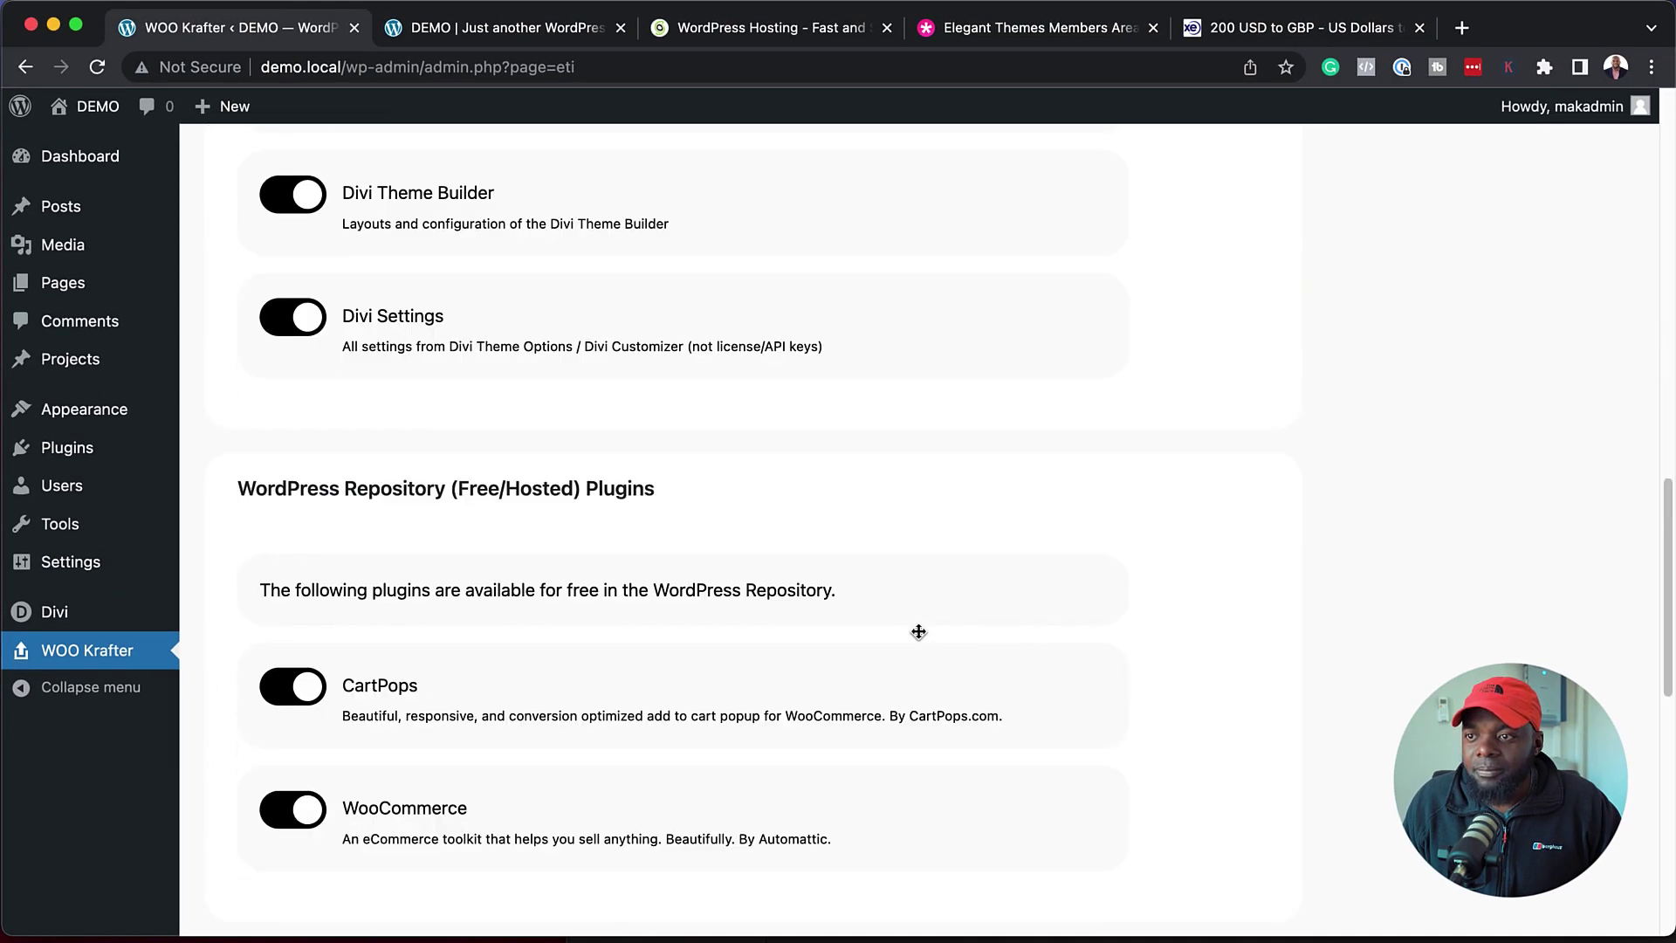
{"action": "scroll", "coordinate": [750, 751], "scroll_direction": "up", "scroll_amount": 10}
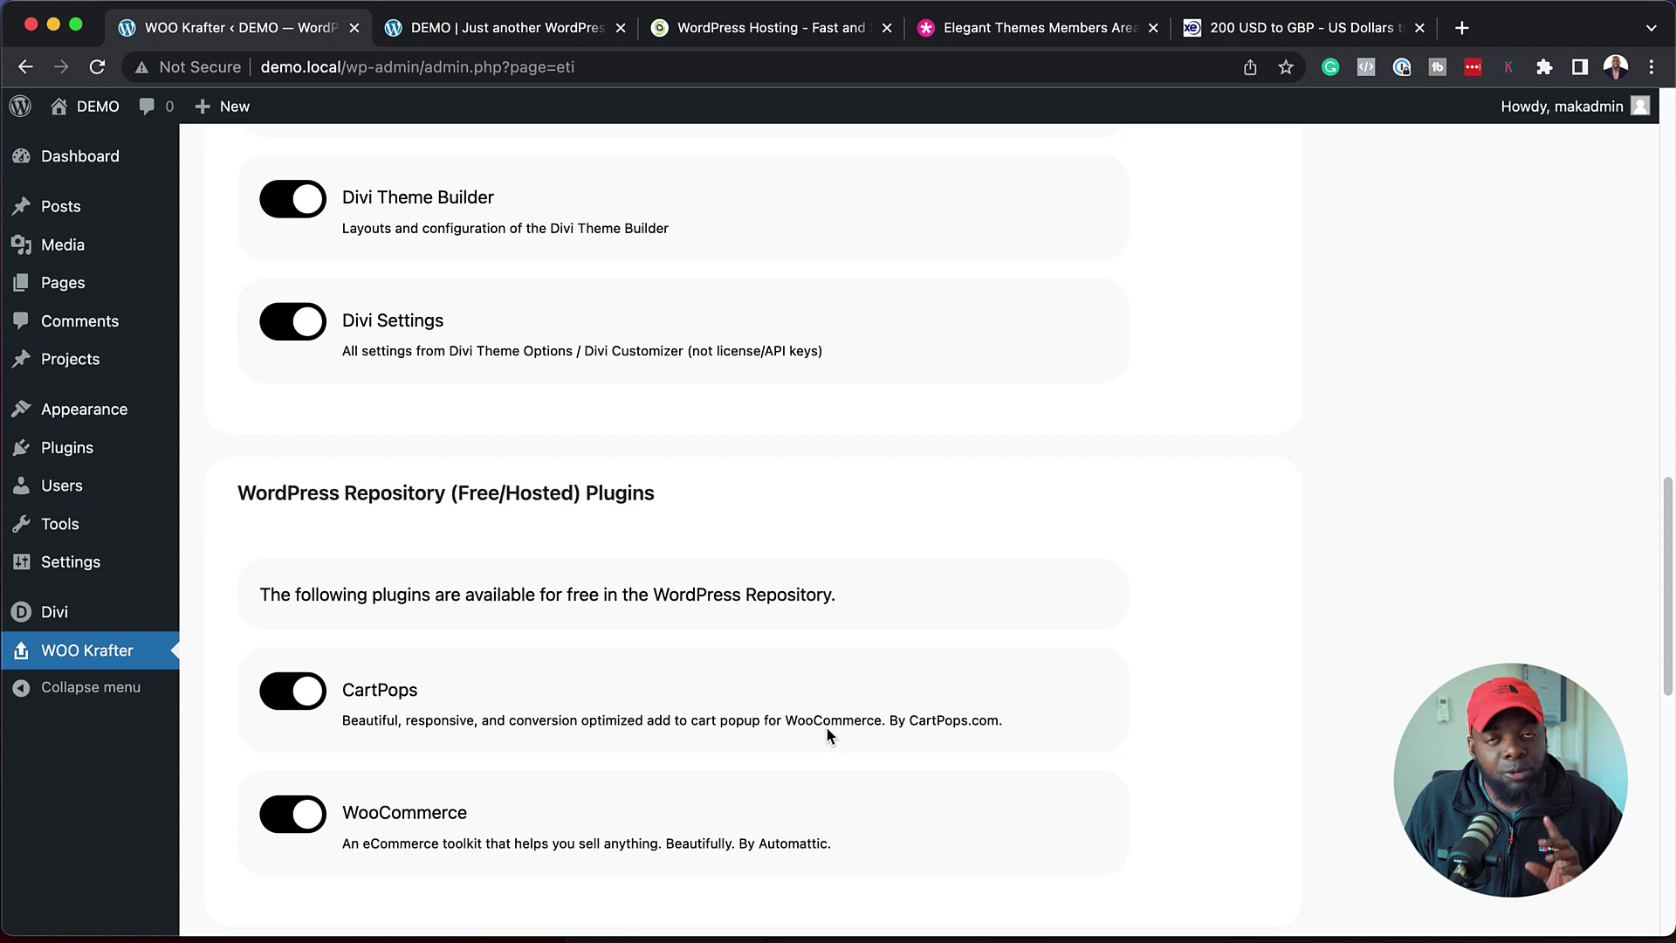
{"action": "scroll", "coordinate": [829, 731], "scroll_direction": "up", "scroll_amount": 12}
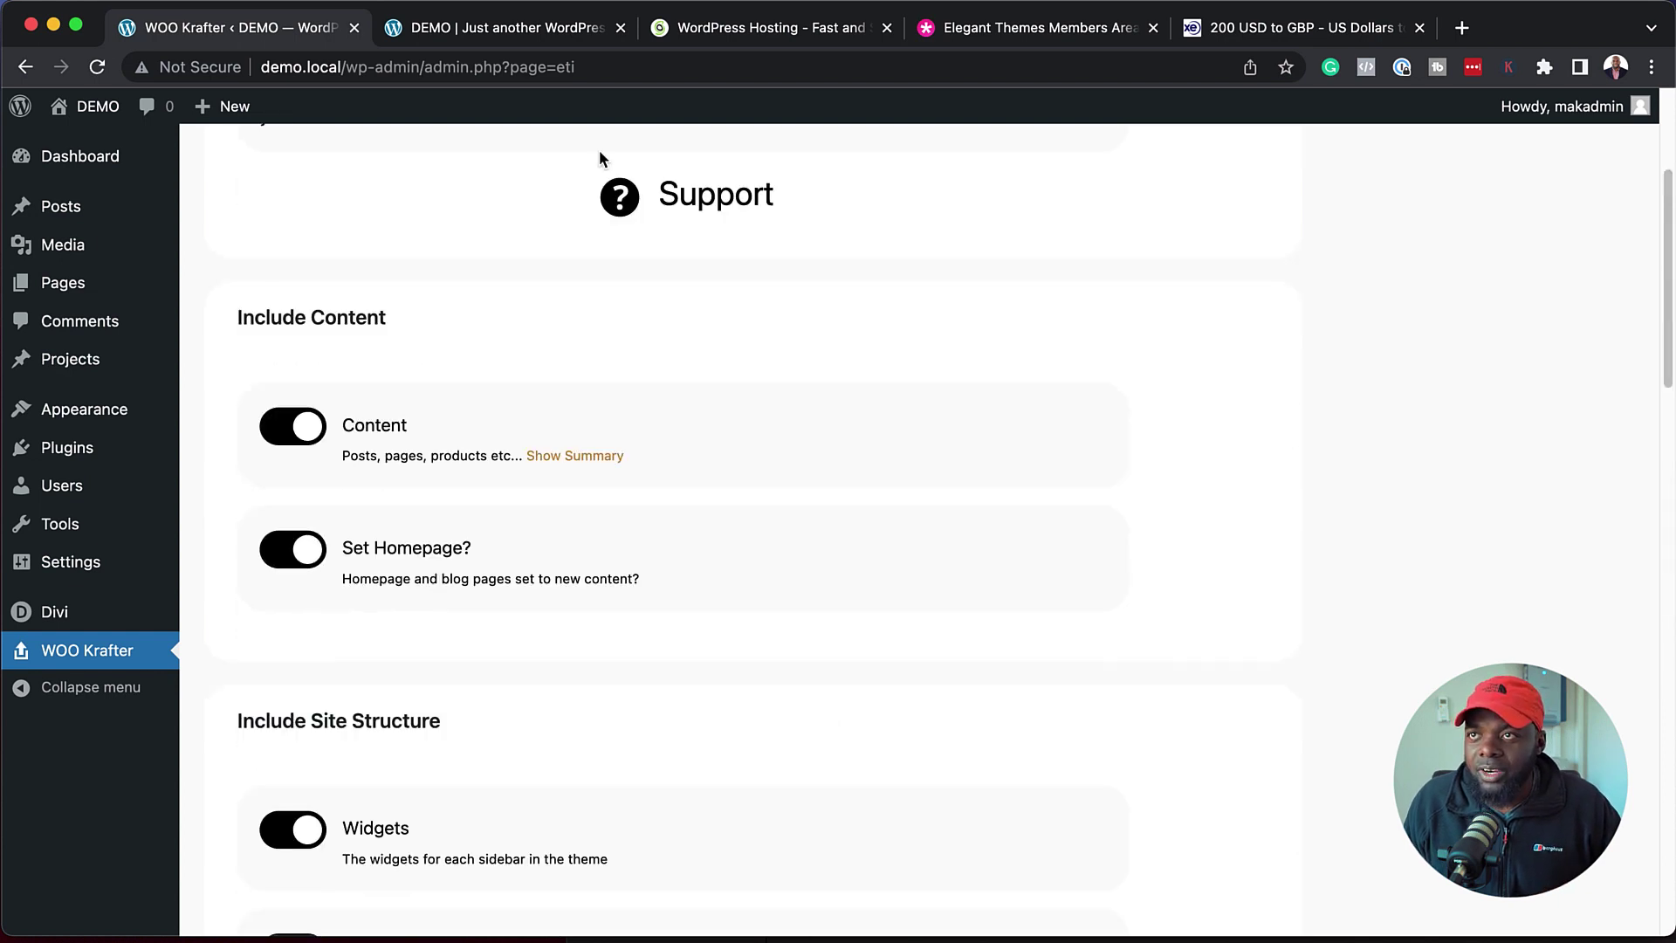
Glance at the front page, then scroll the importer down to the Begin site import! button
{"action": "left_click", "coordinate": [458, 31]}
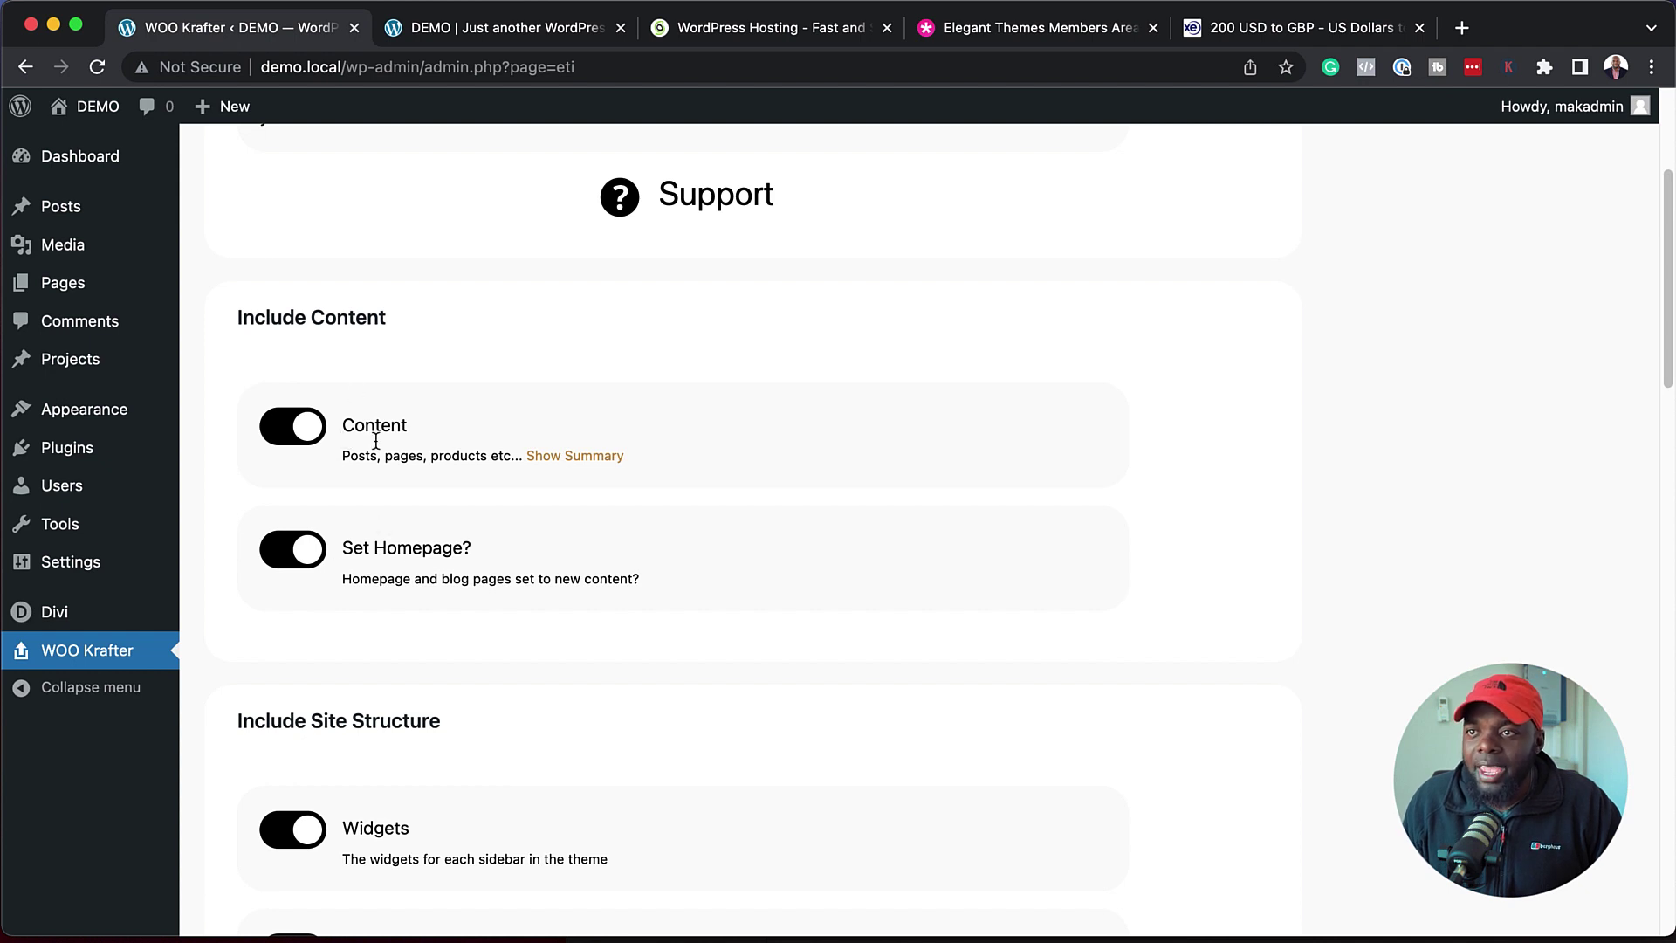
{"action": "scroll", "coordinate": [667, 617], "scroll_direction": "down", "scroll_amount": 7}
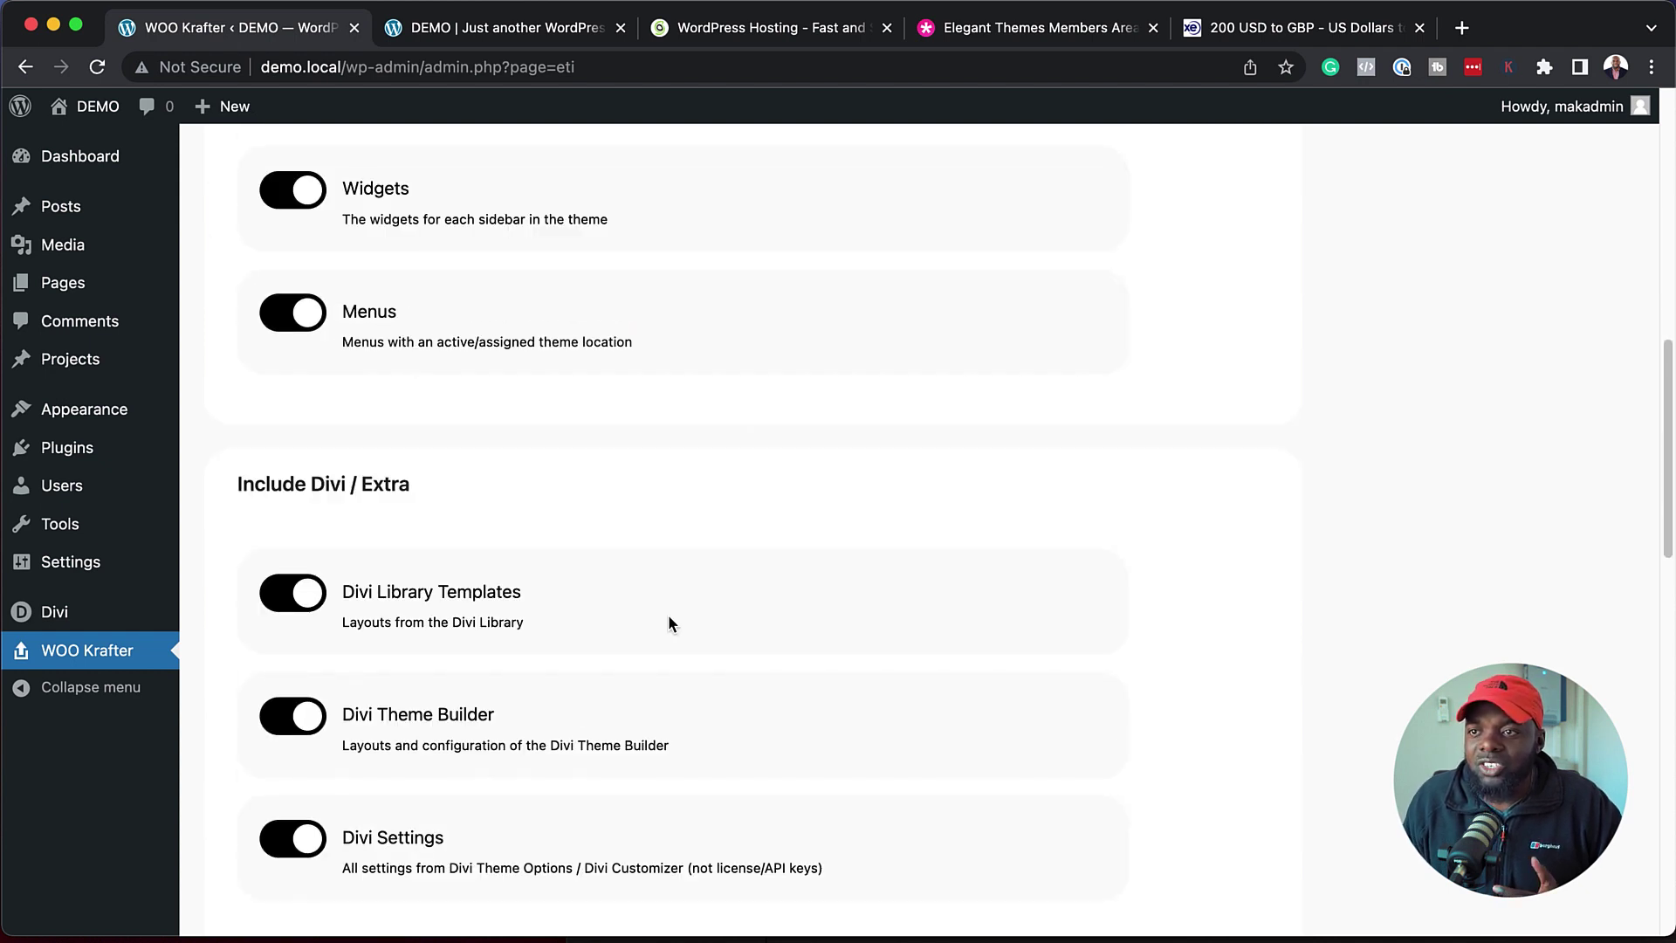
{"action": "scroll", "coordinate": [573, 540], "scroll_direction": "down", "scroll_amount": 1}
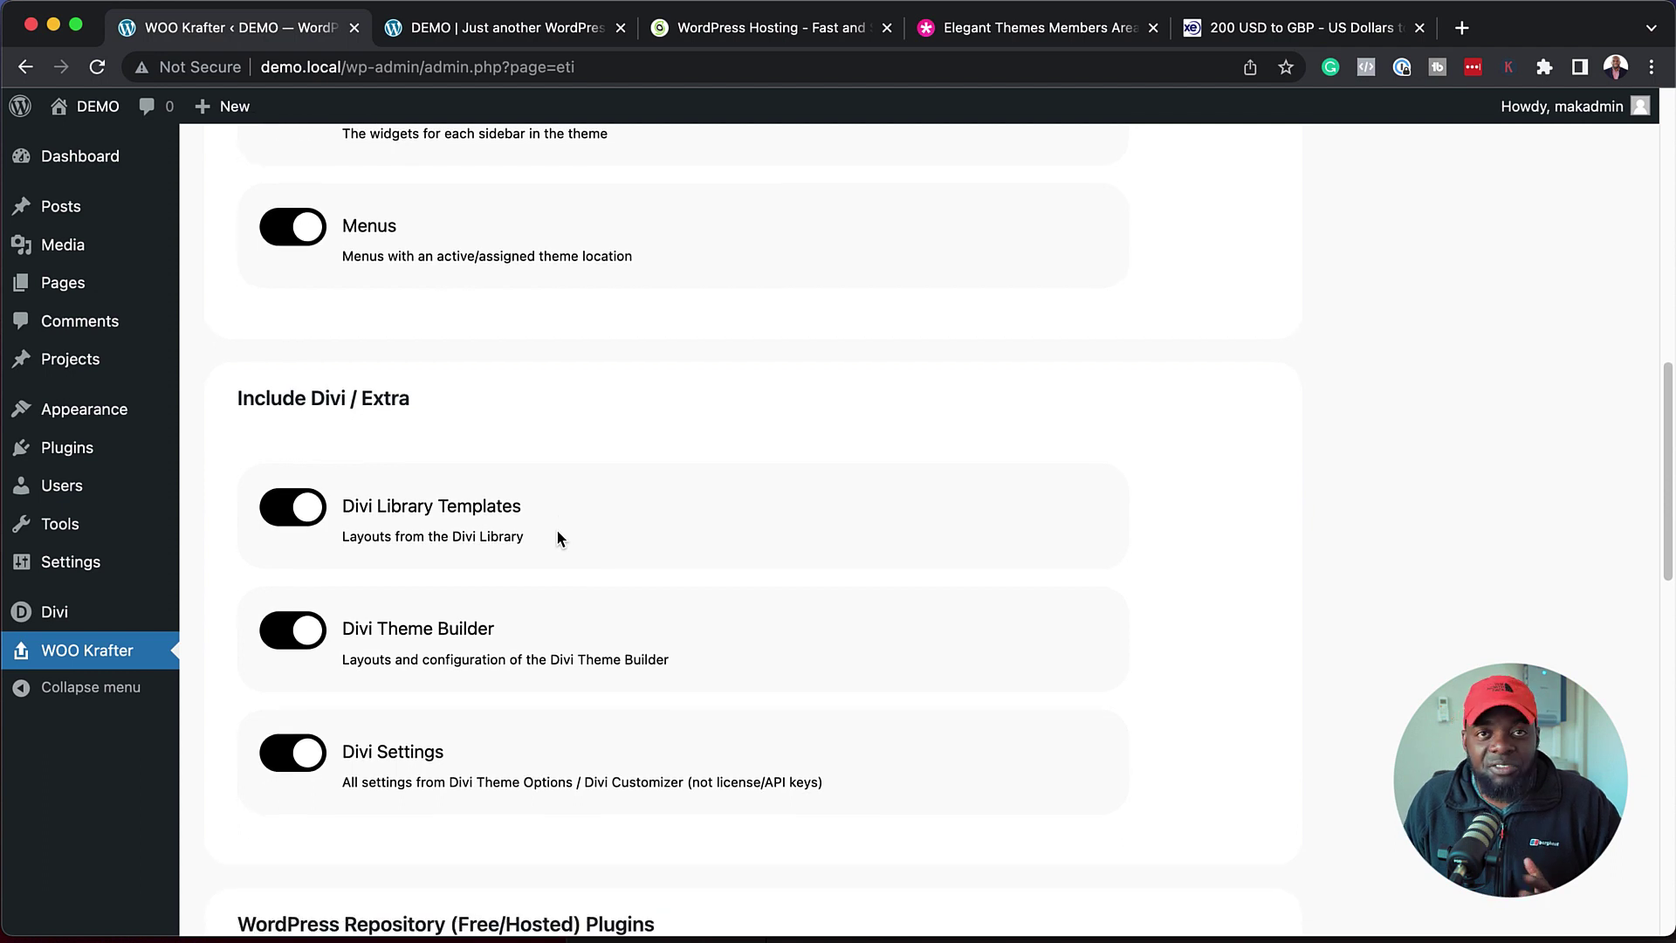
{"action": "scroll", "coordinate": [557, 532], "scroll_direction": "down", "scroll_amount": 7}
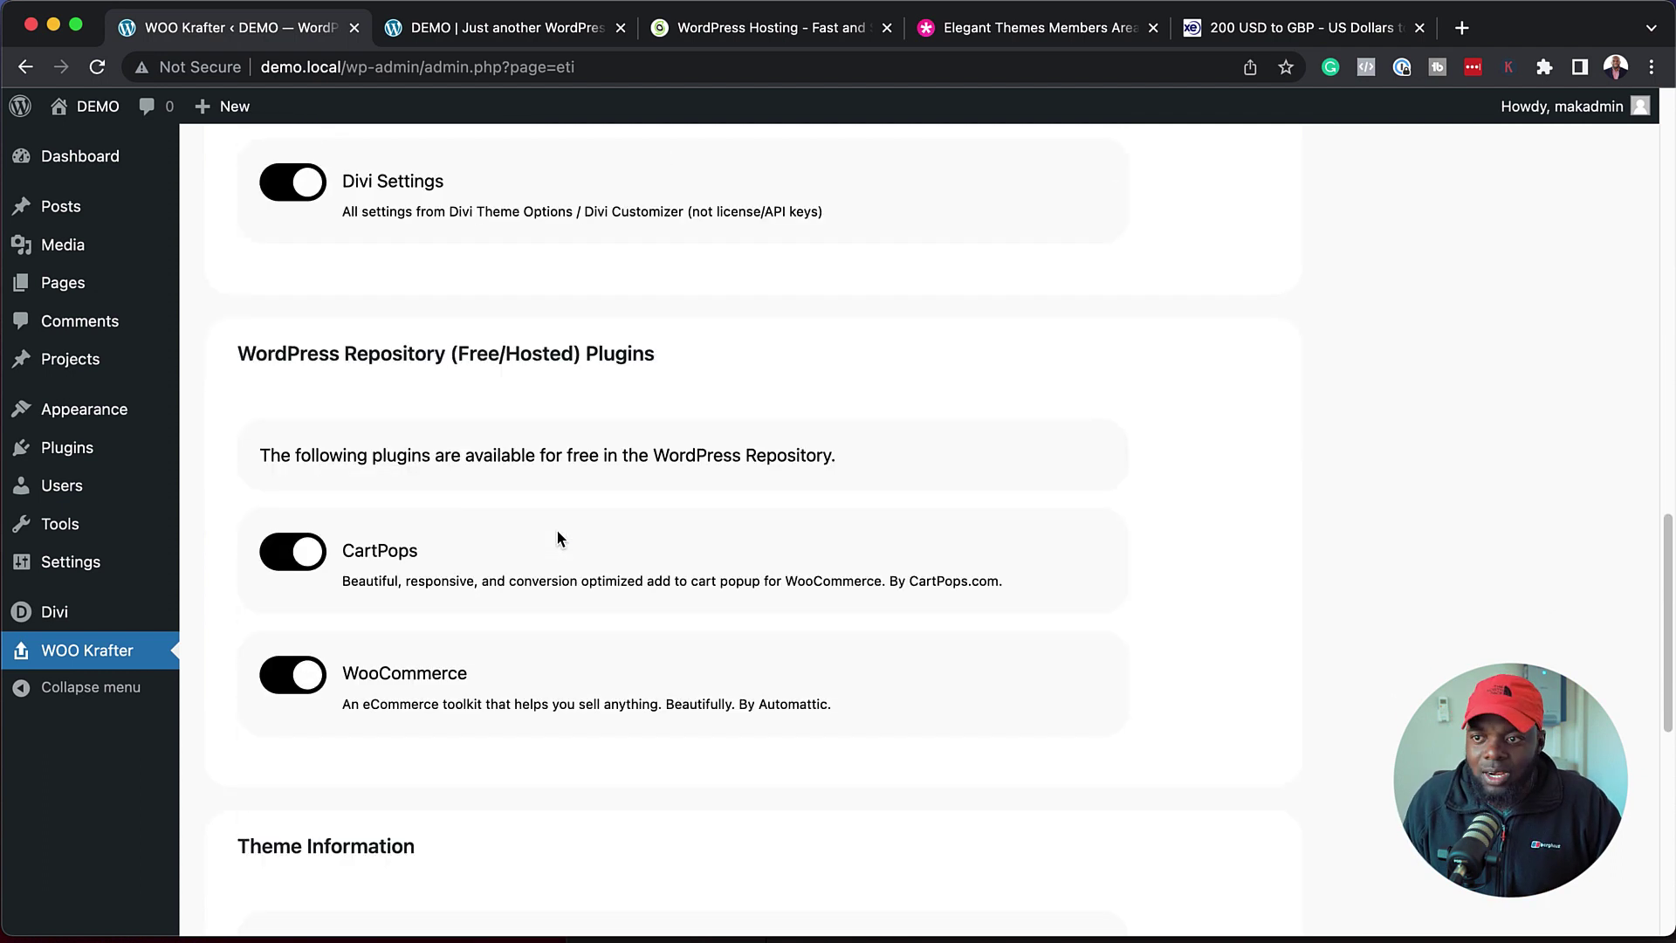
{"action": "scroll", "coordinate": [559, 533], "scroll_direction": "down", "scroll_amount": 8}
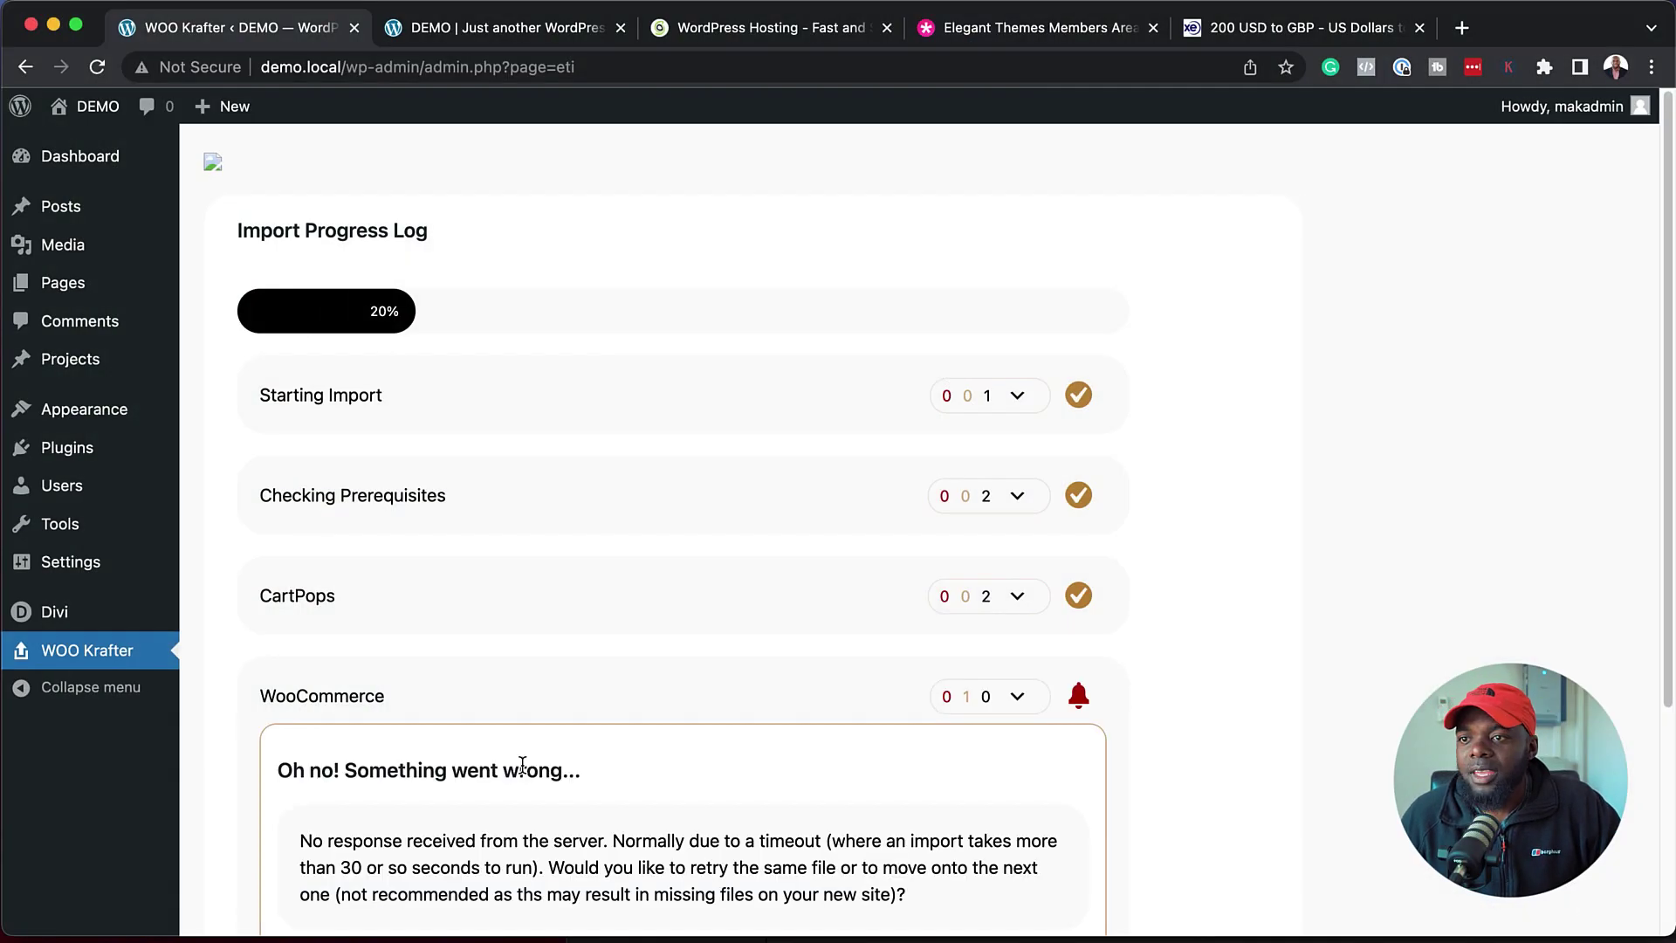
Retry the timed-out WooCommerce step so the WOO Krafter import completes at 100%
{"action": "scroll", "coordinate": [710, 680], "scroll_direction": "down", "scroll_amount": 2}
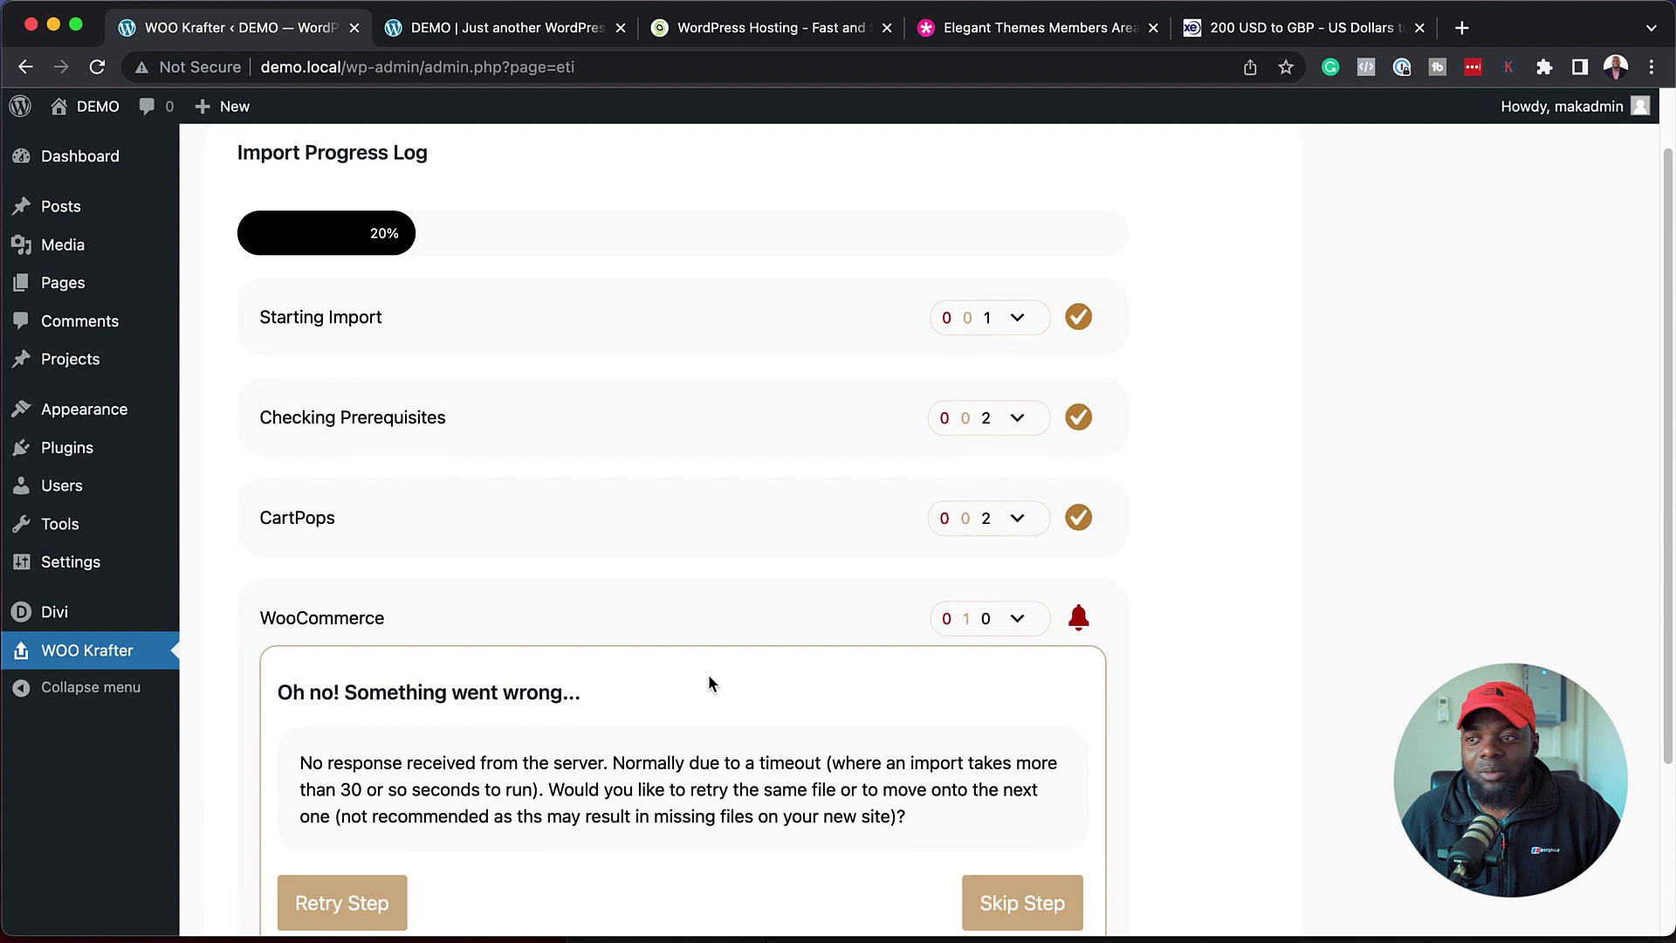
{"action": "scroll", "coordinate": [698, 672], "scroll_direction": "down", "scroll_amount": 1}
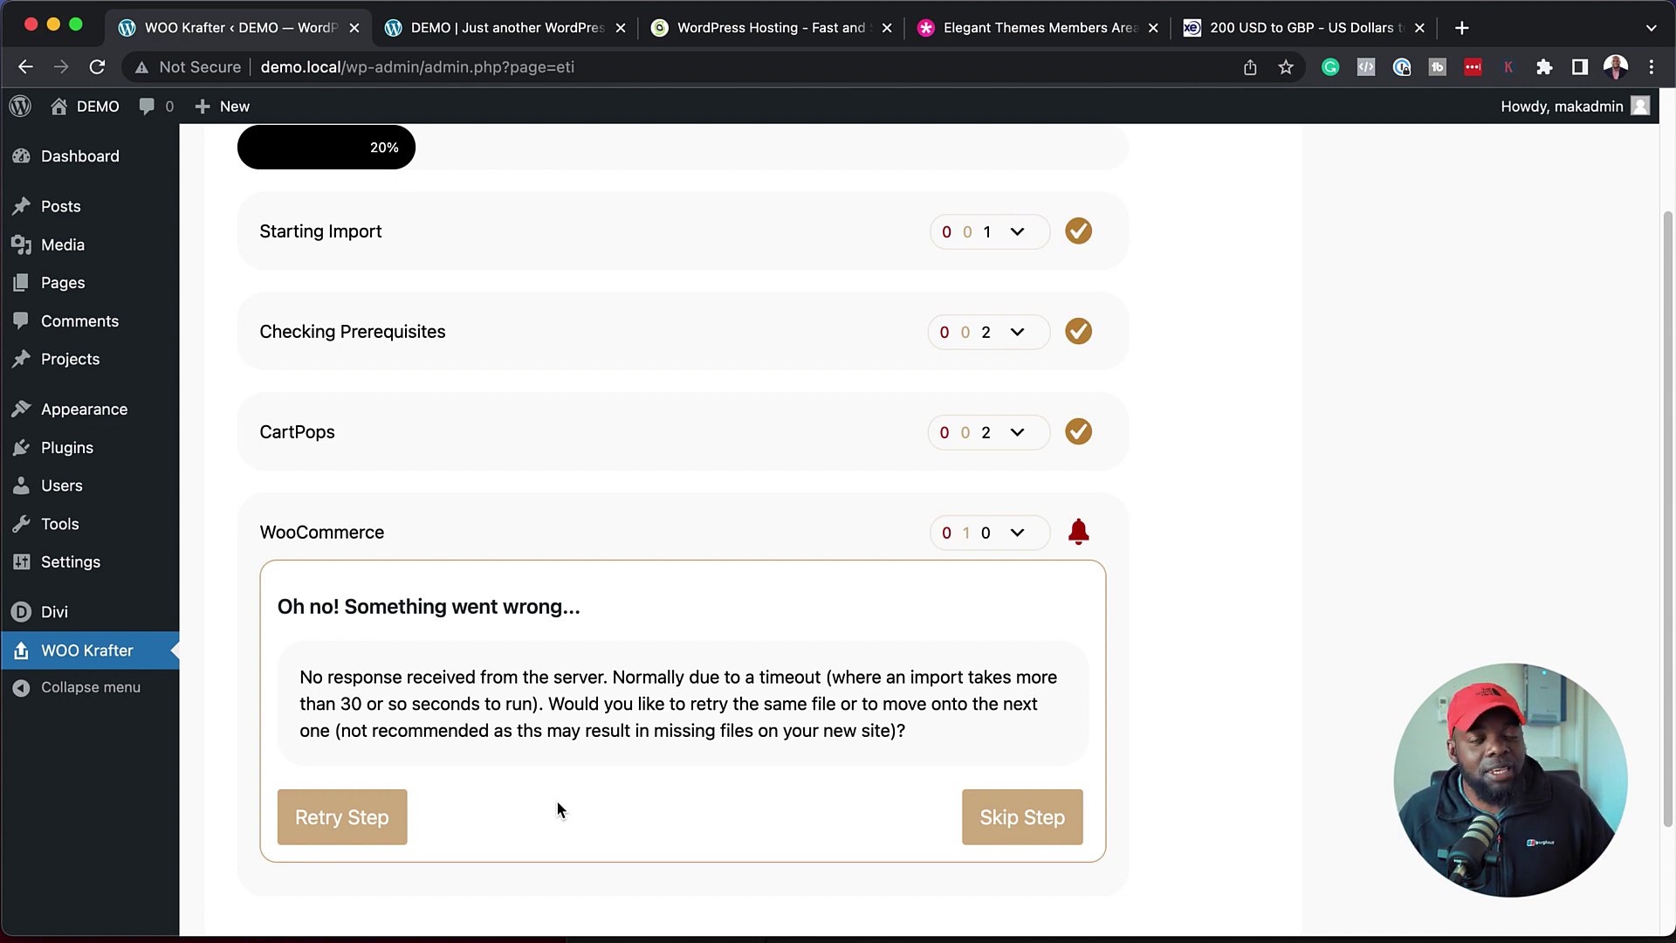
{"action": "left_click", "coordinate": [338, 826]}
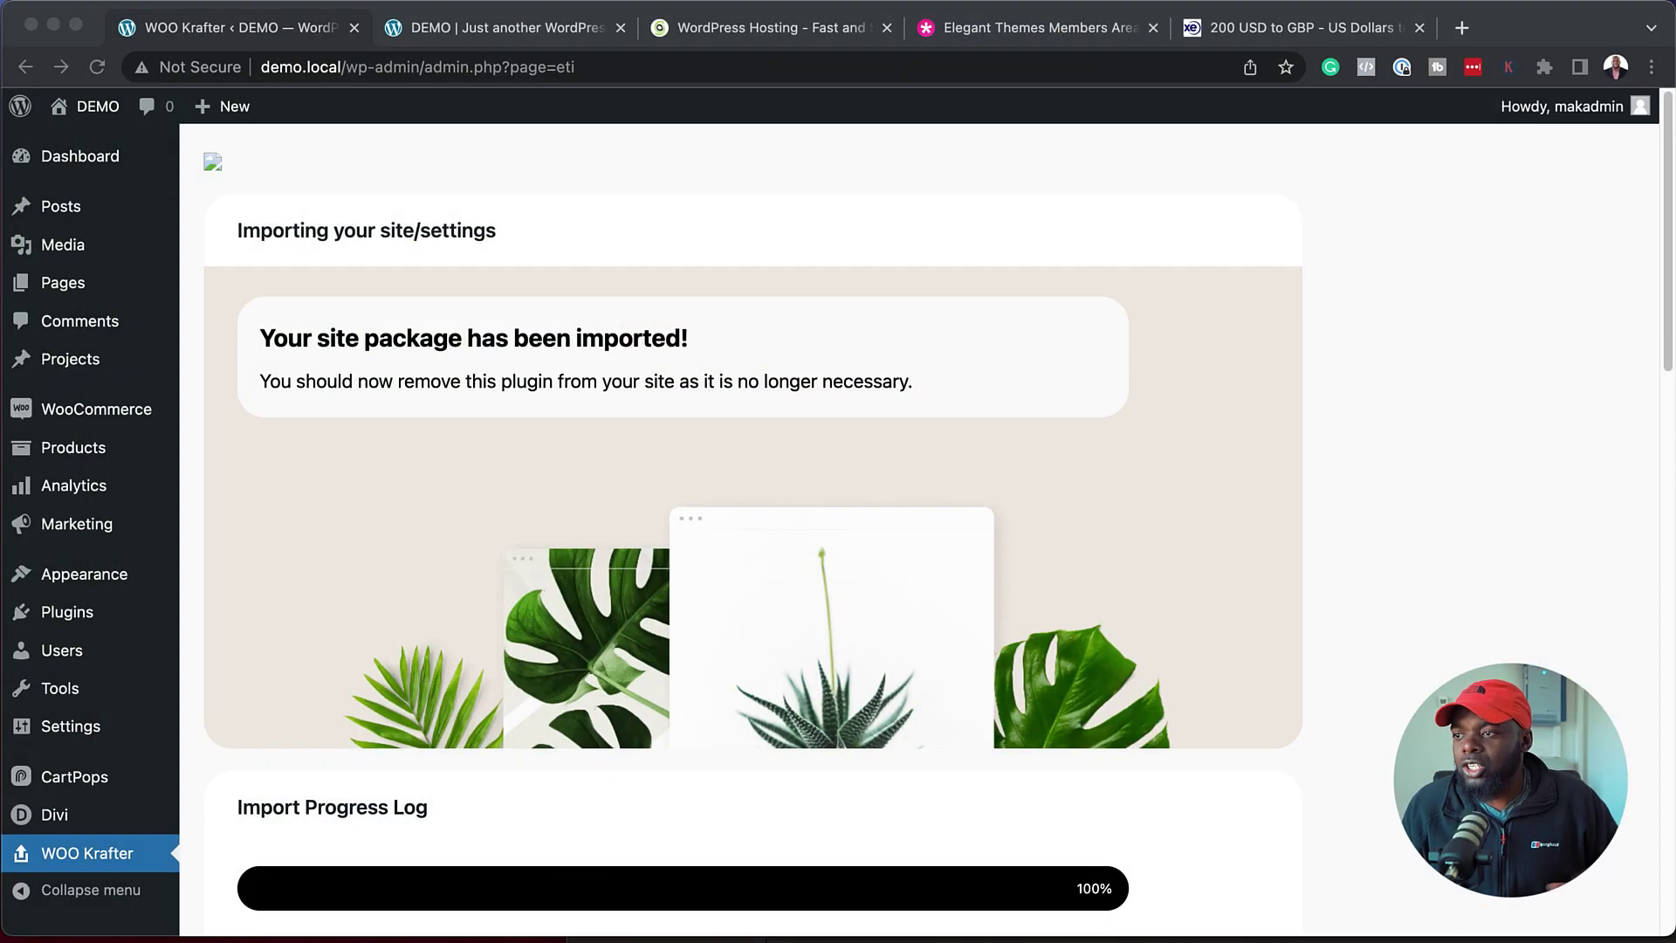
Deactivate and delete WOO Krafter in Installed Plugins, leaving CartPops and WooCommerce
{"action": "scroll", "coordinate": [937, 515], "scroll_direction": "down", "scroll_amount": 20}
{"action": "scroll", "coordinate": [681, 515], "scroll_direction": "down", "scroll_amount": 3}
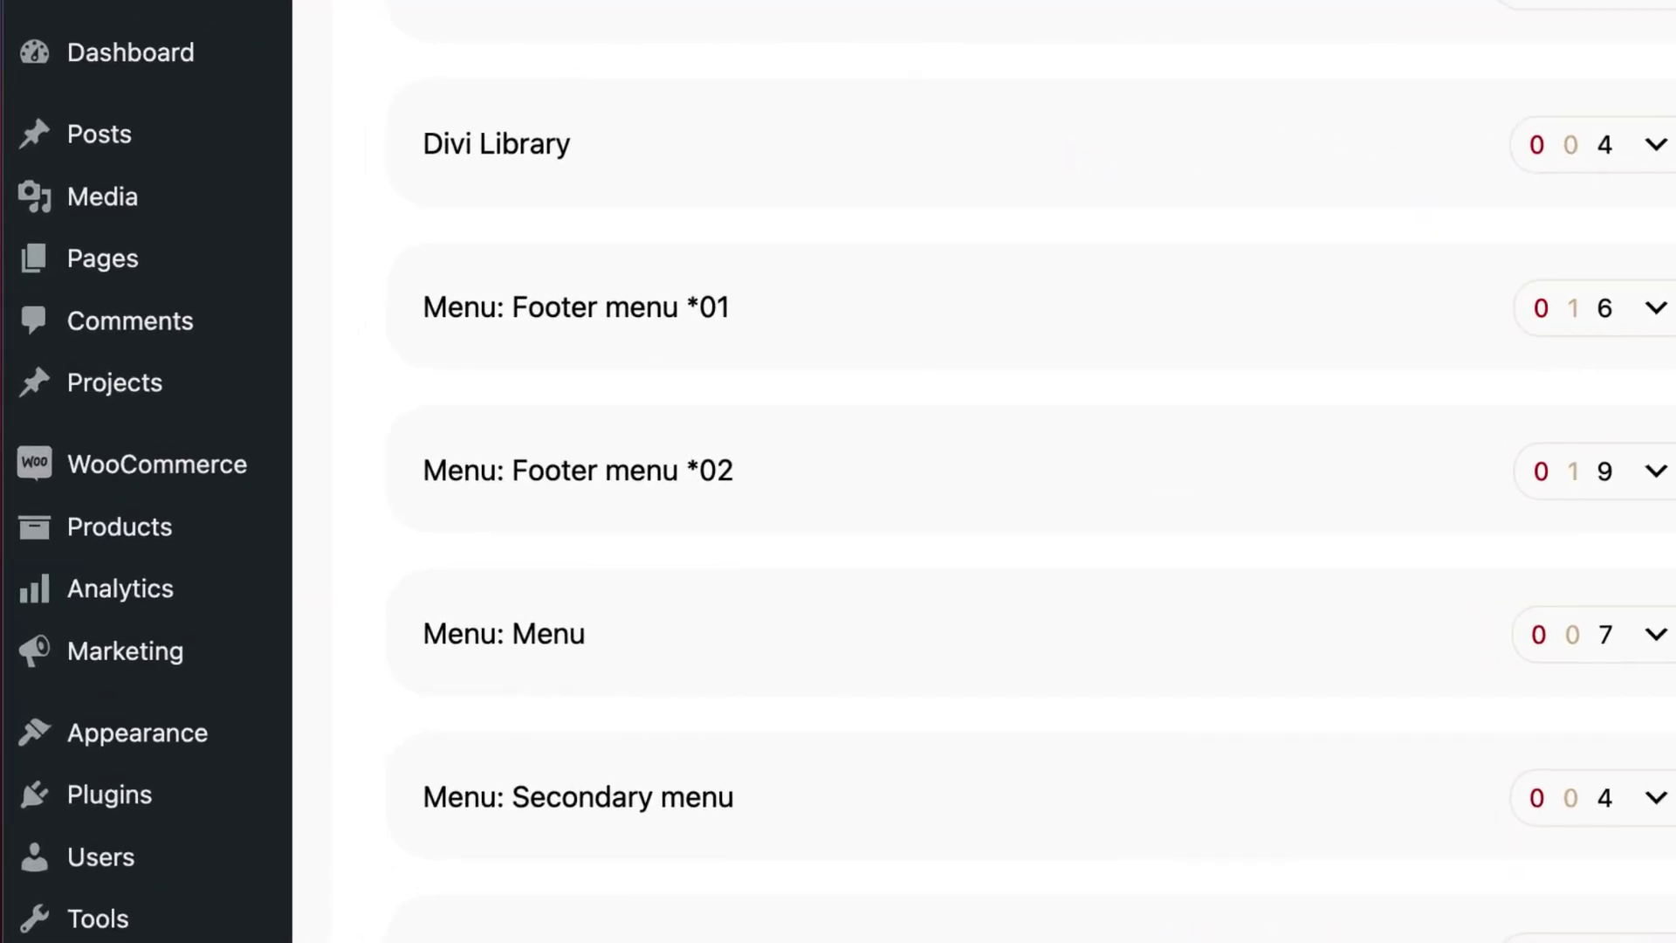
{"action": "mouse_move", "coordinate": [119, 810]}
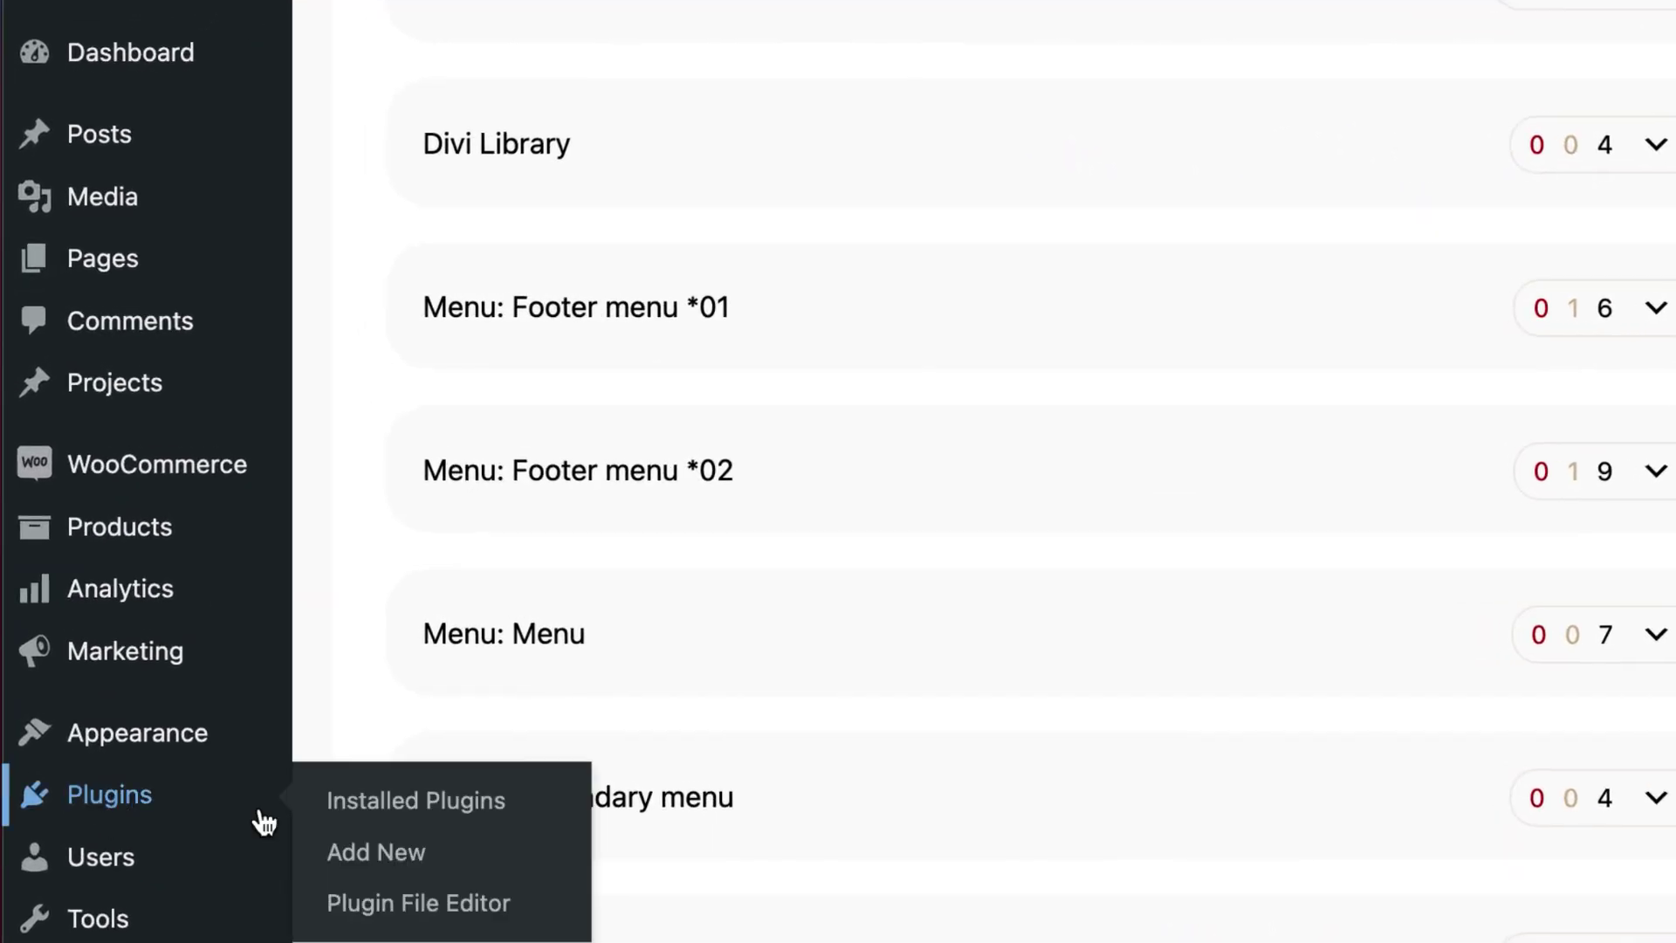
{"action": "left_click", "coordinate": [406, 812]}
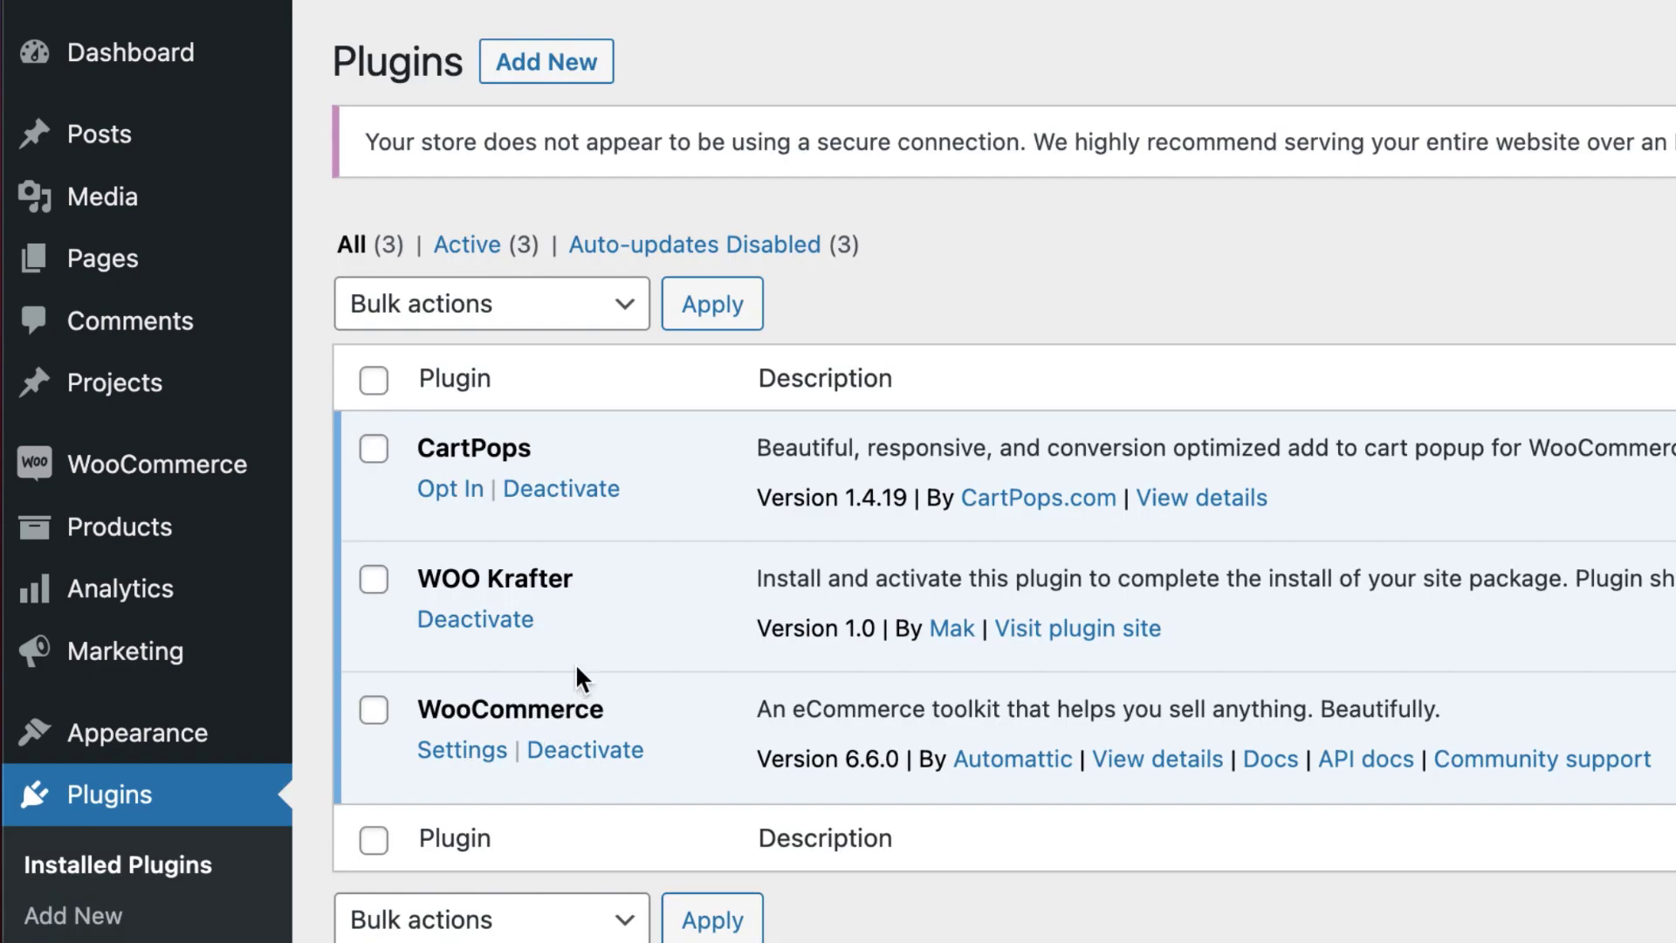
{"action": "left_click", "coordinate": [521, 623]}
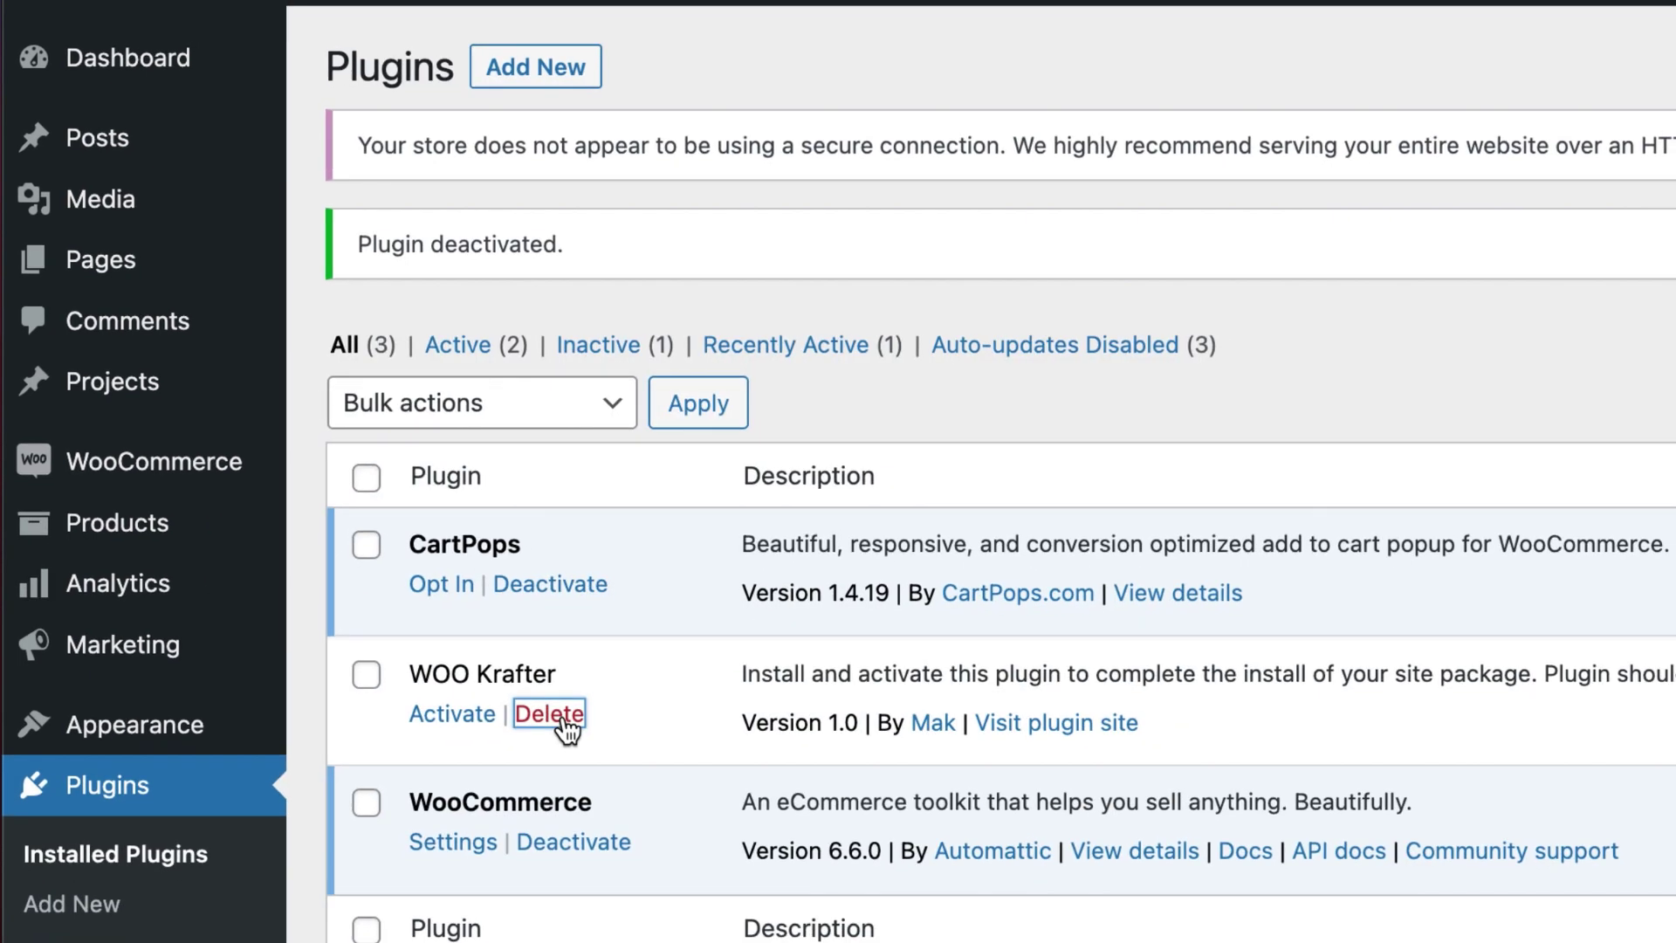
{"action": "left_click", "coordinate": [551, 711]}
{"action": "left_click", "coordinate": [506, 28]}
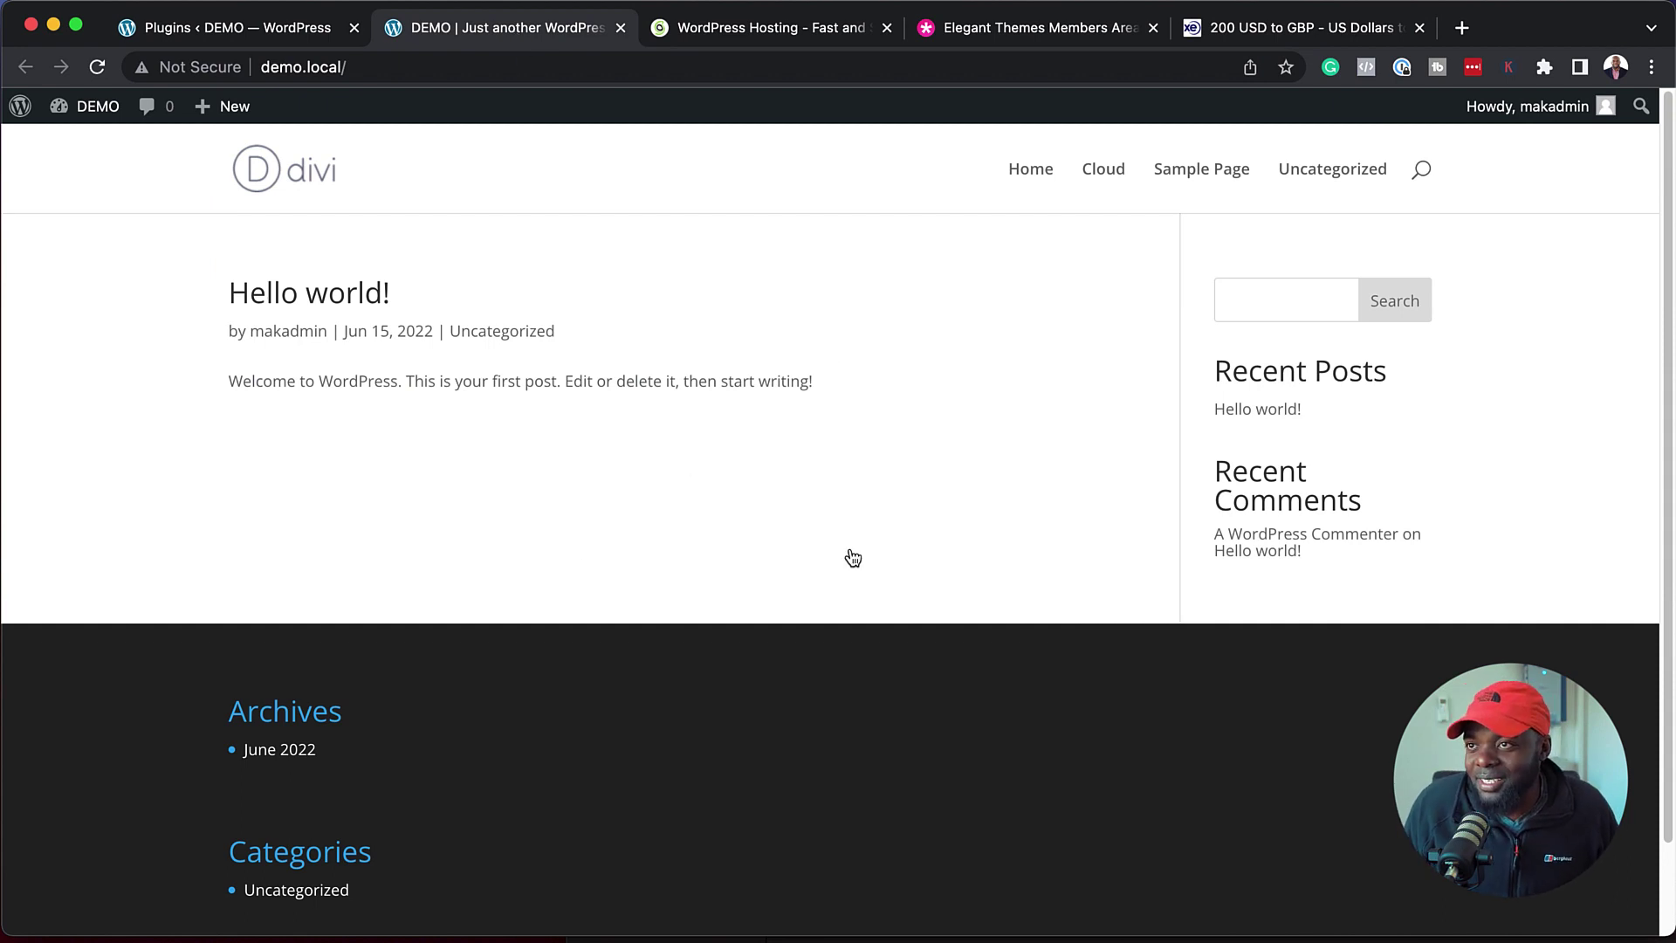
{"action": "left_click", "coordinate": [272, 29]}
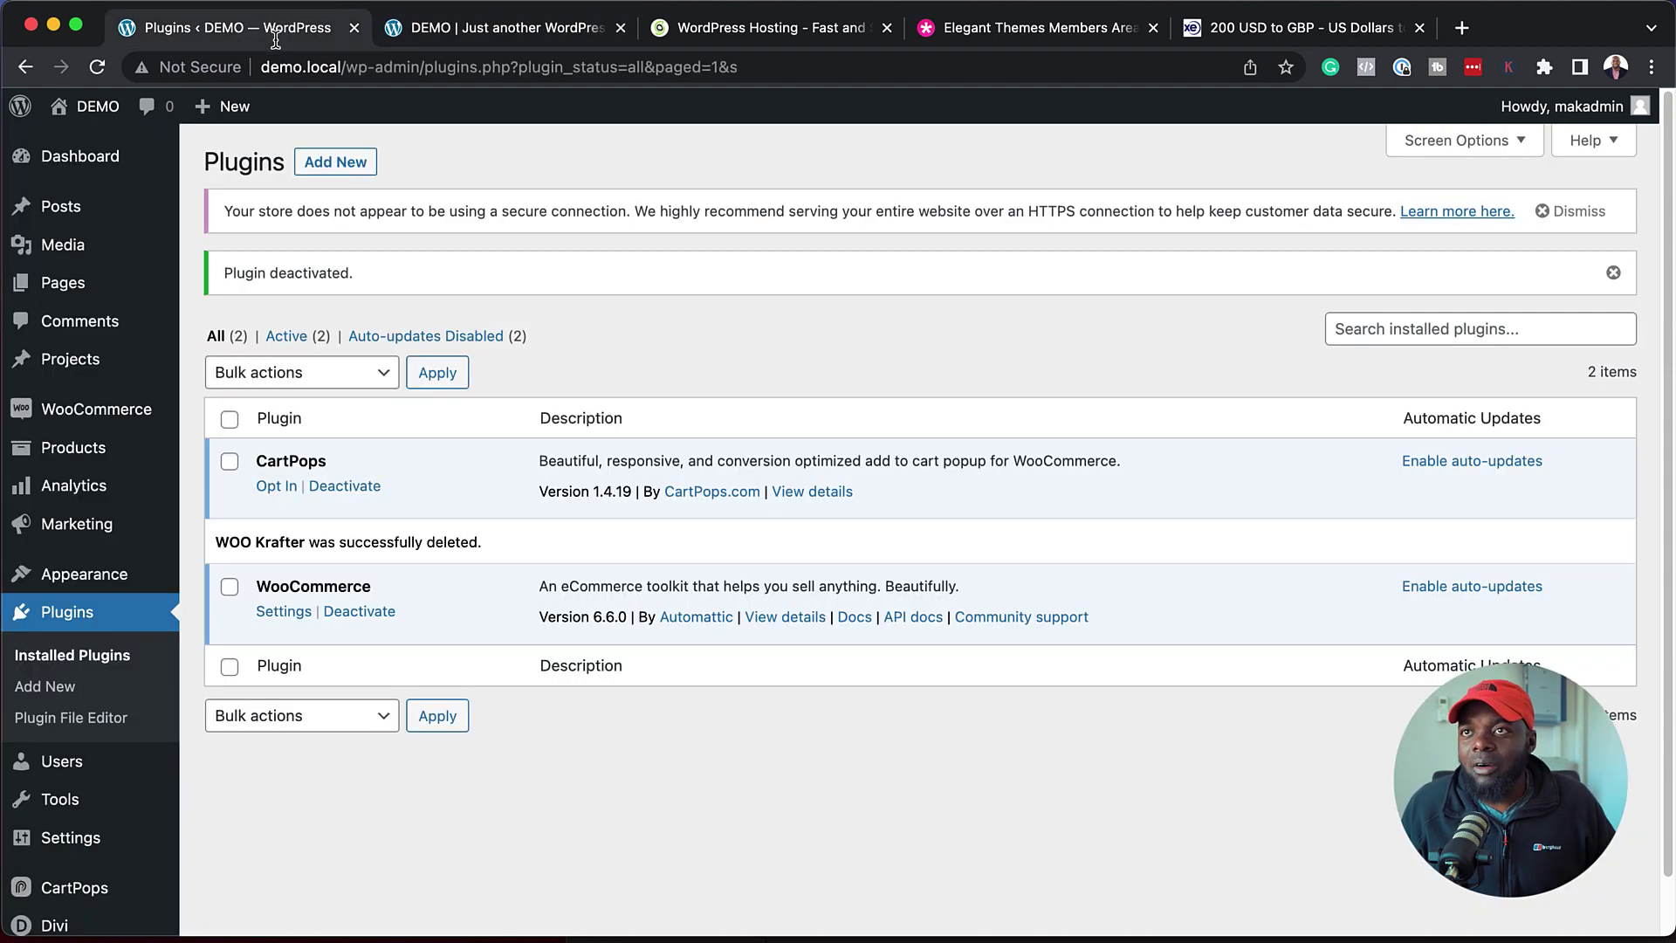
{"action": "mouse_move", "coordinate": [72, 155]}
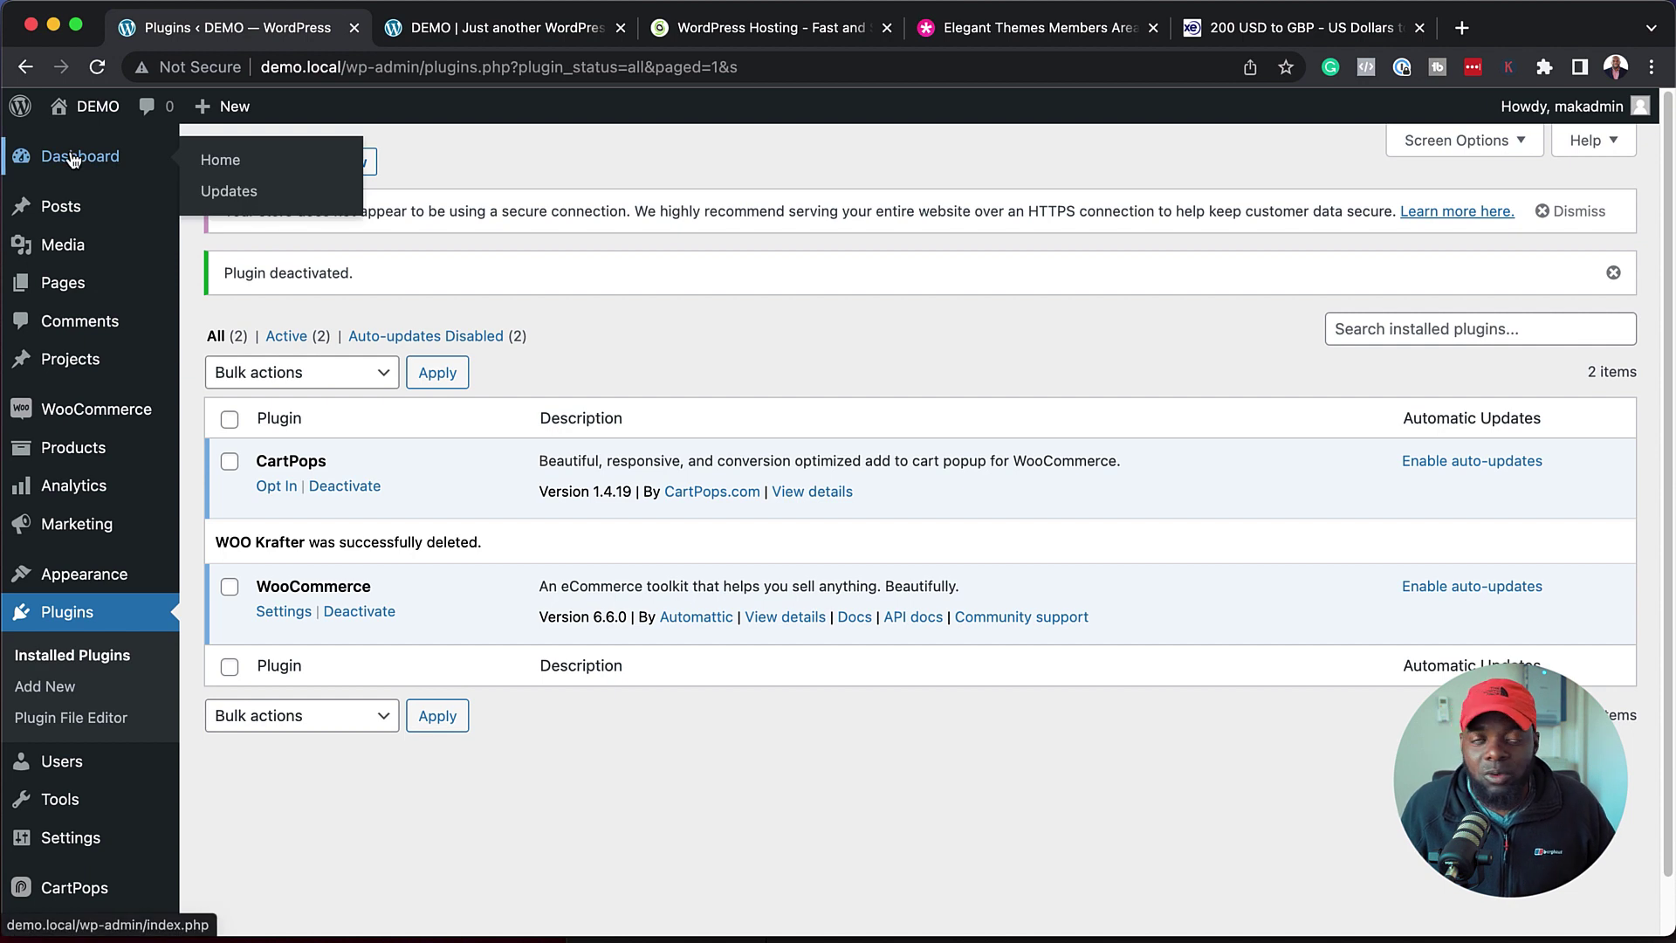
{"action": "mouse_move", "coordinate": [94, 106]}
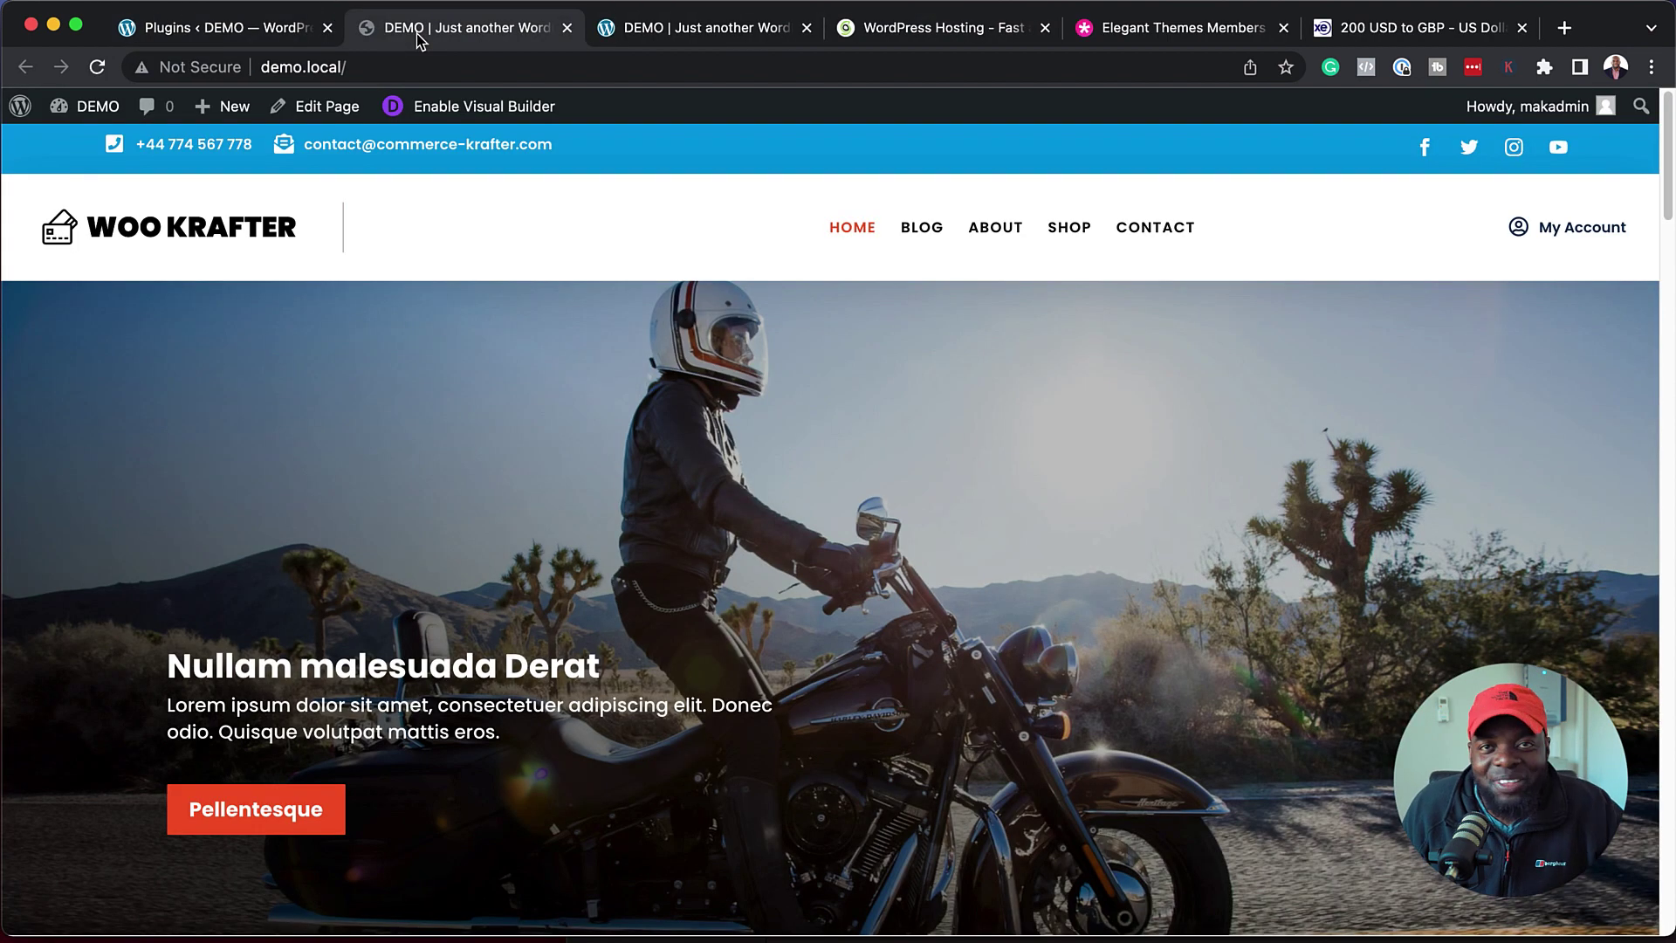
Scroll the Woo Krafter homepage from motorcycle hero to footer, comparing it with the old Divi blog
{"action": "scroll", "coordinate": [944, 542], "scroll_direction": "down", "scroll_amount": 10}
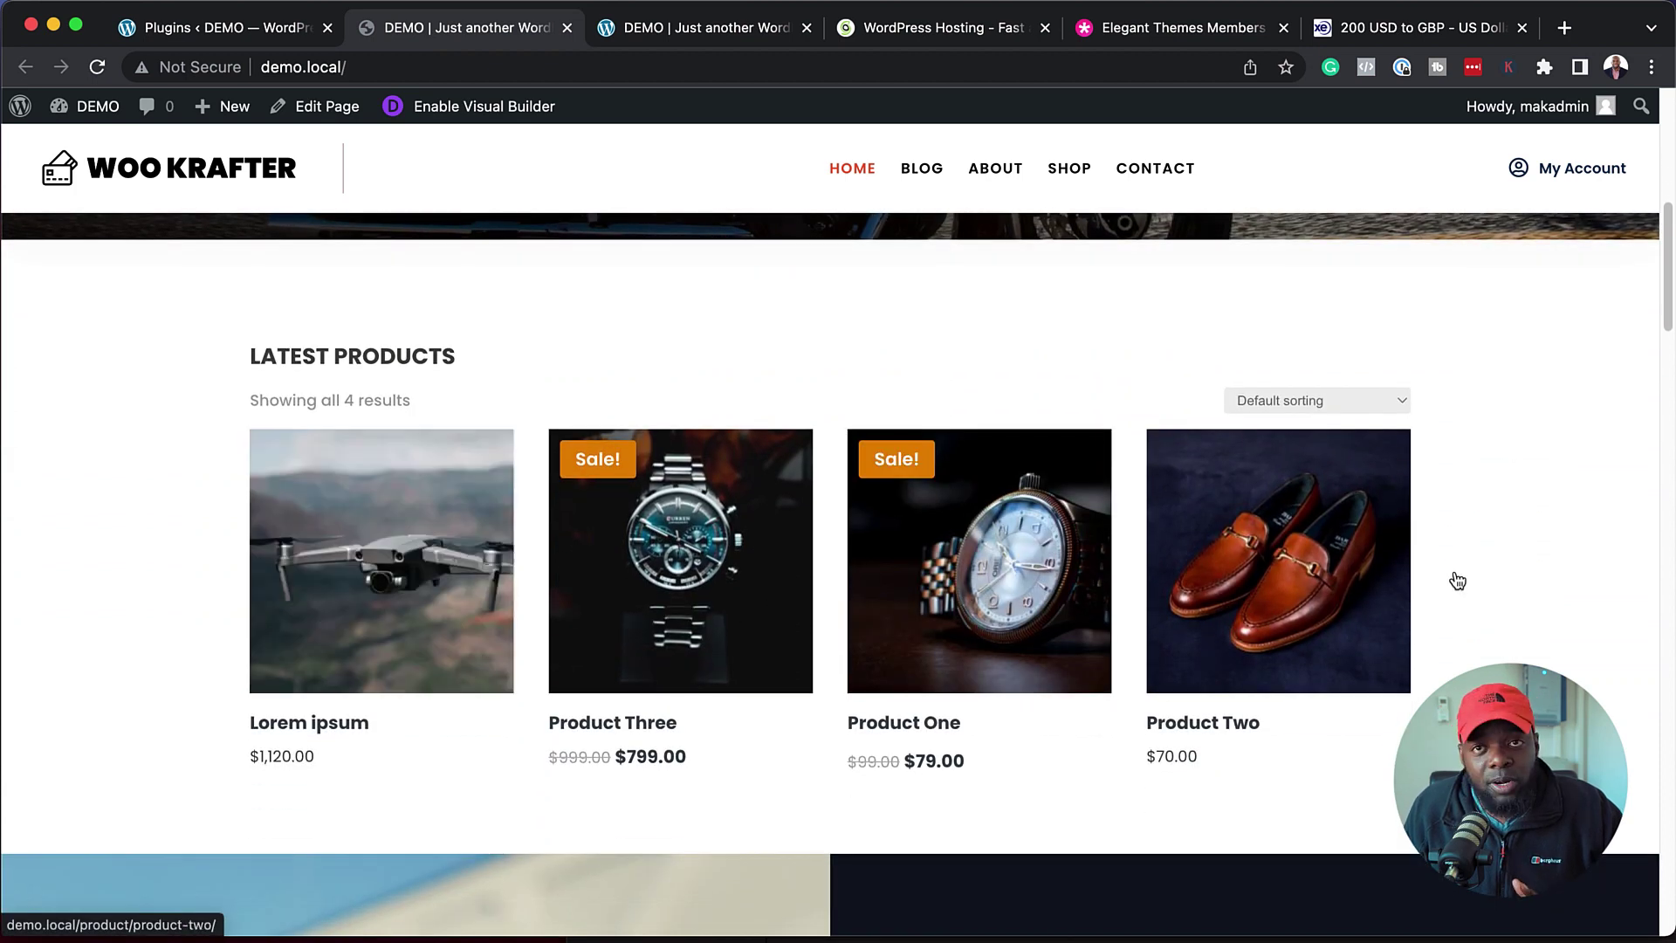
{"action": "scroll", "coordinate": [1527, 583], "scroll_direction": "down", "scroll_amount": 3}
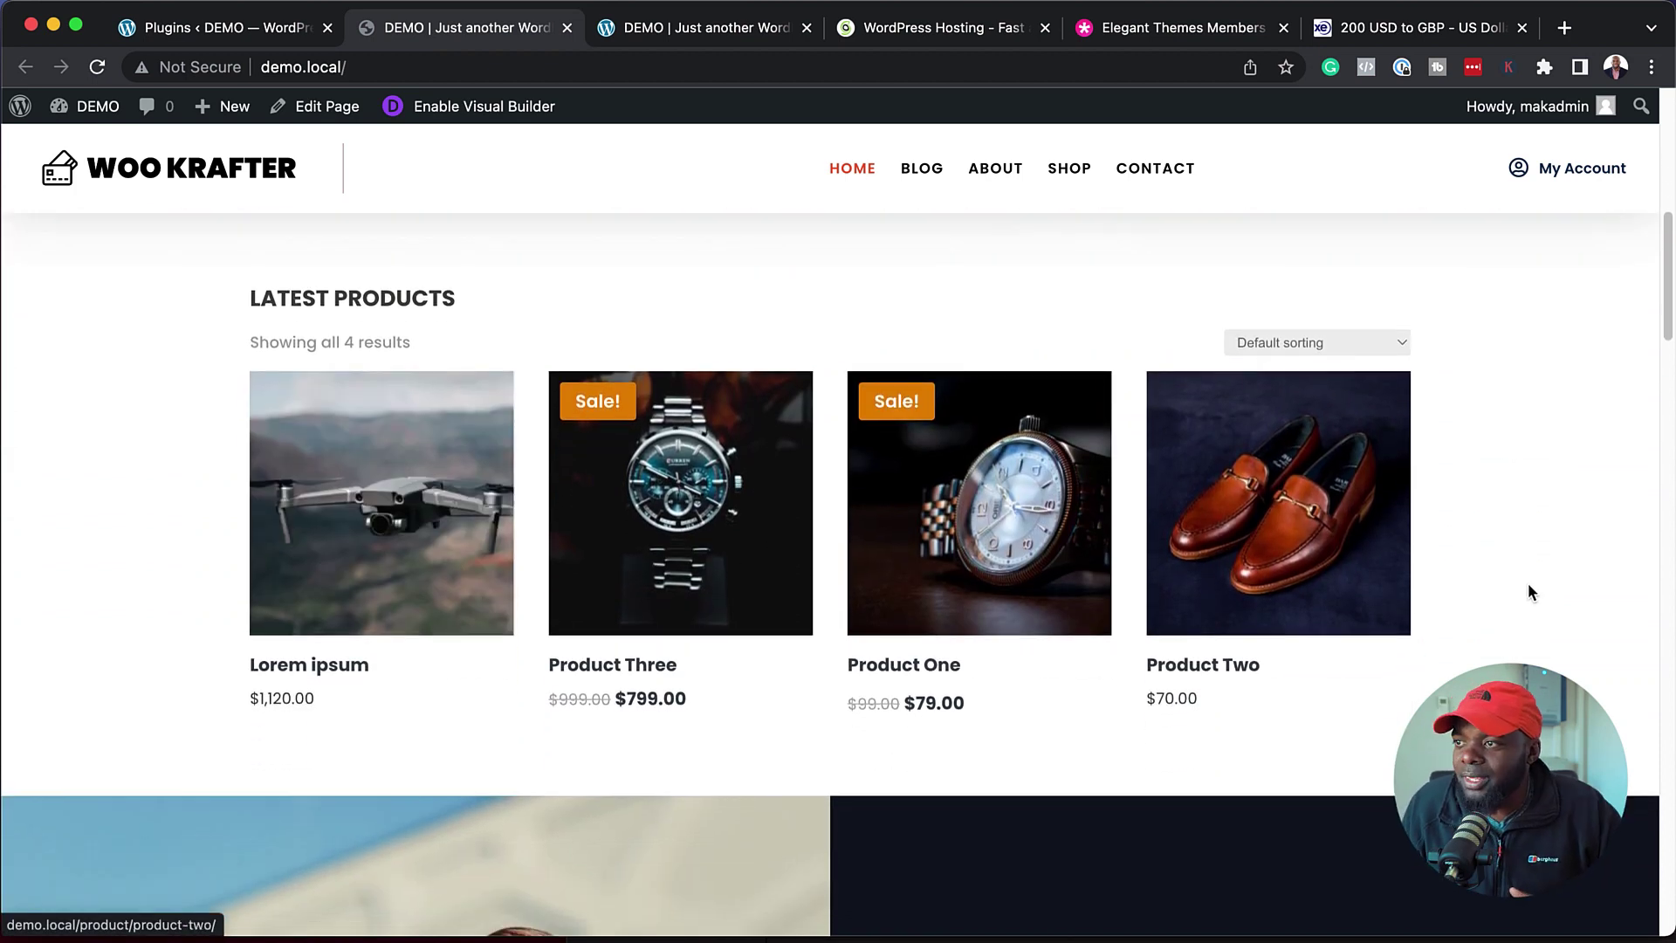
{"action": "scroll", "coordinate": [1529, 585], "scroll_direction": "down", "scroll_amount": 10}
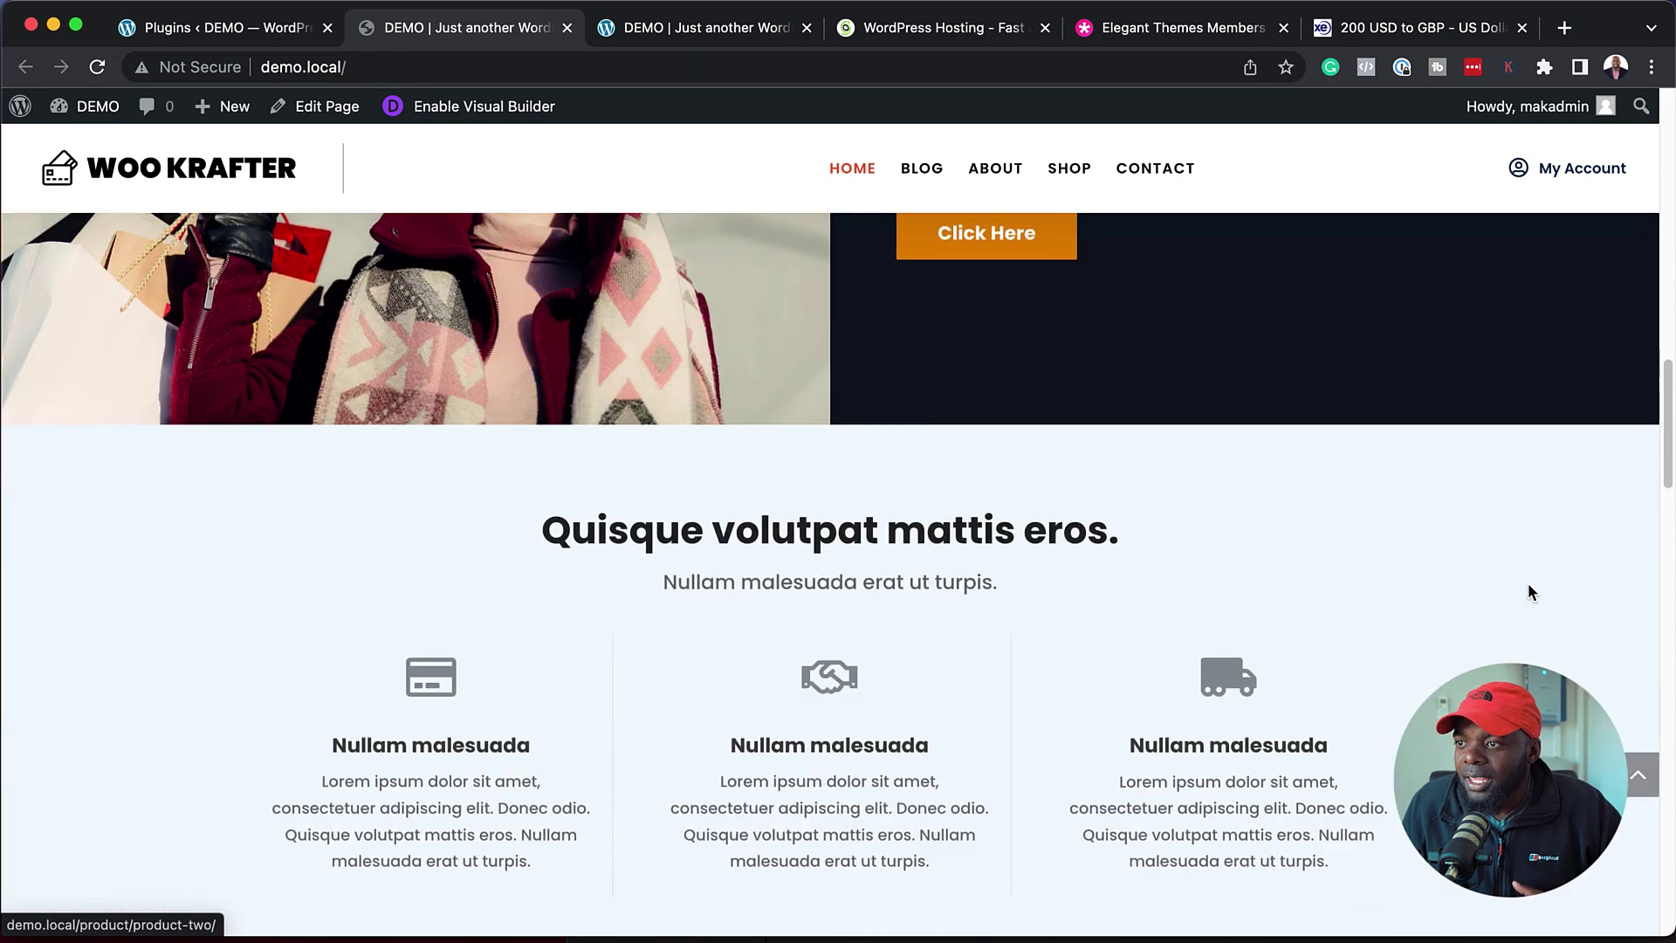
{"action": "scroll", "coordinate": [1528, 588], "scroll_direction": "down", "scroll_amount": 8}
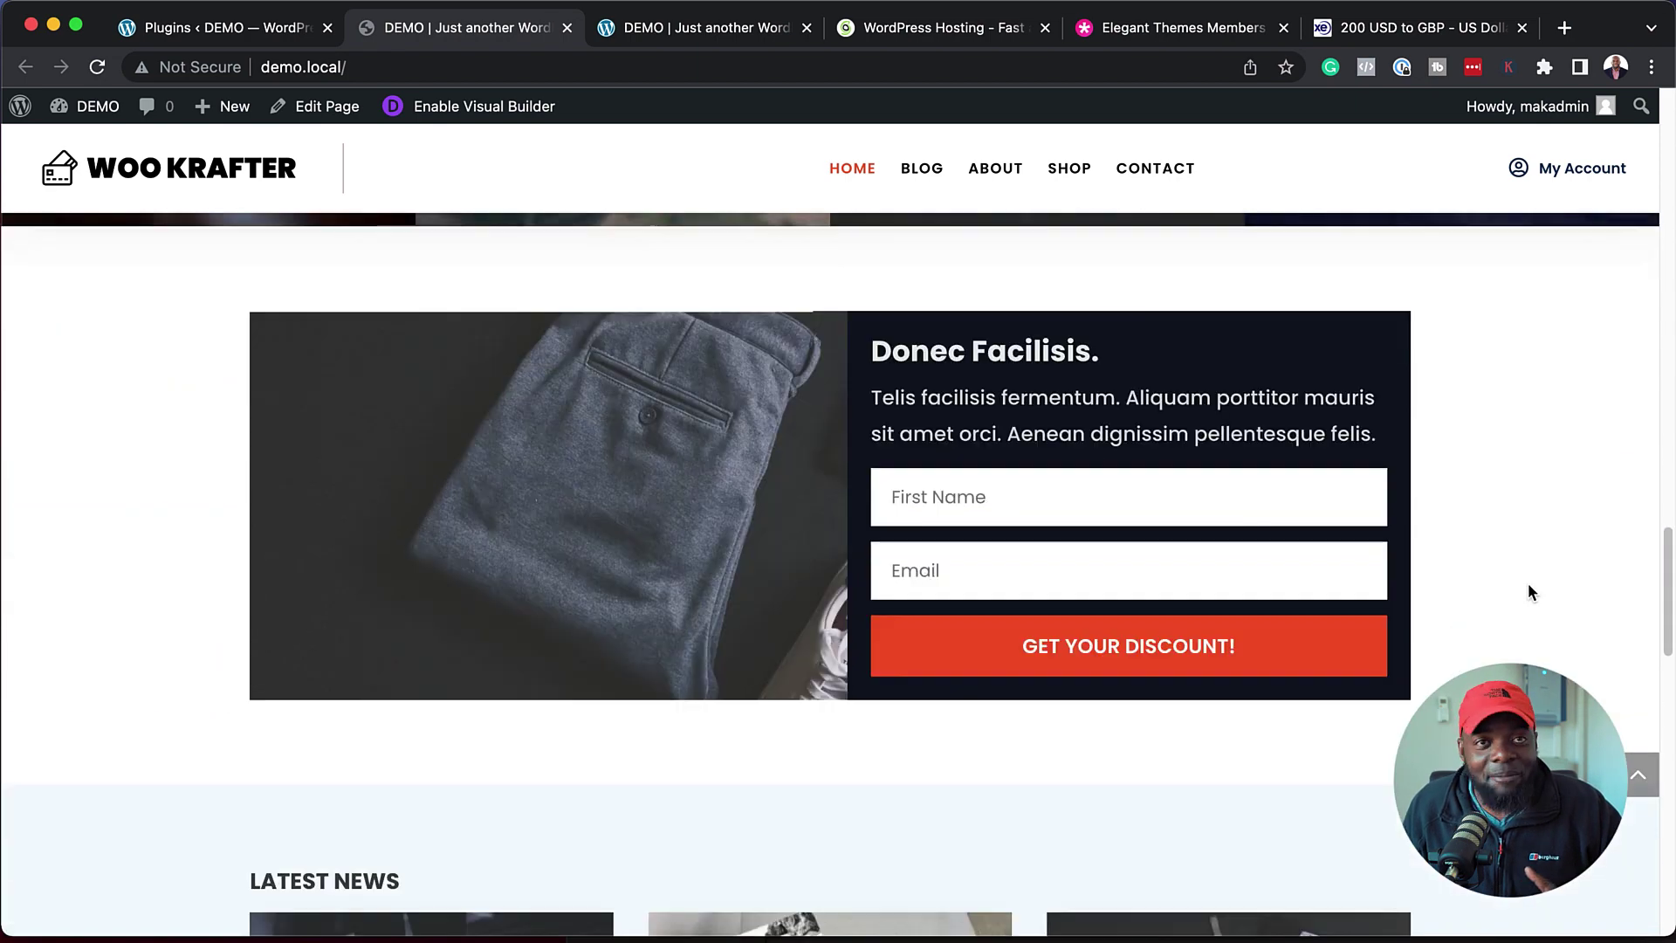
{"action": "scroll", "coordinate": [1527, 583], "scroll_direction": "down", "scroll_amount": 14}
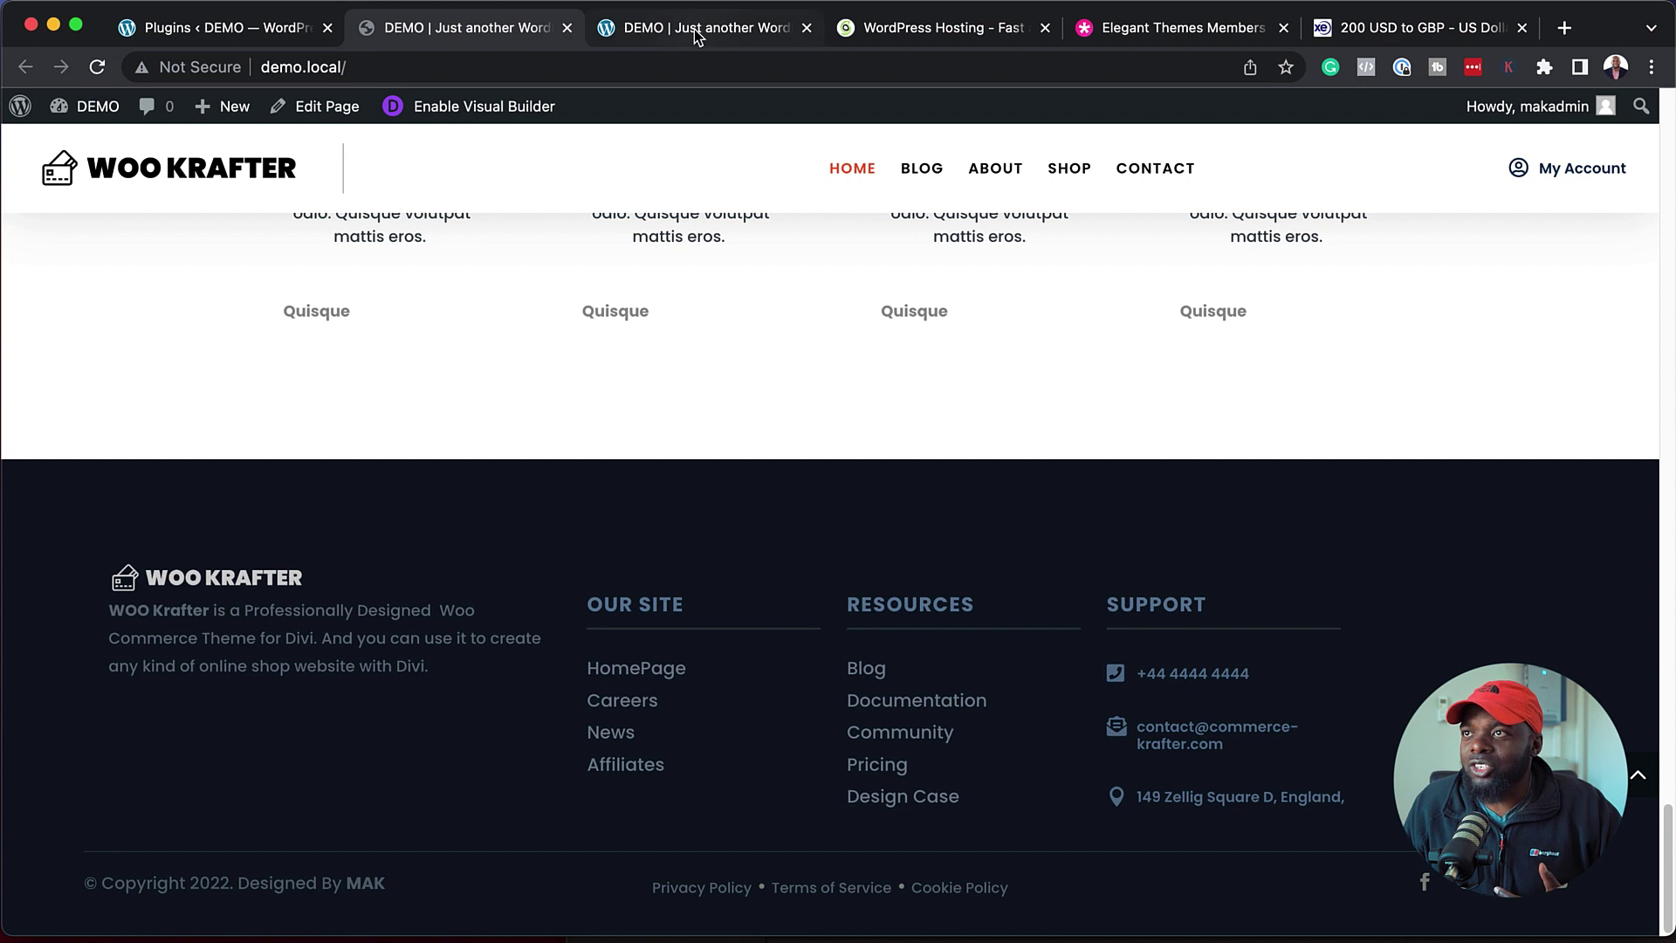
{"action": "left_click", "coordinate": [694, 28]}
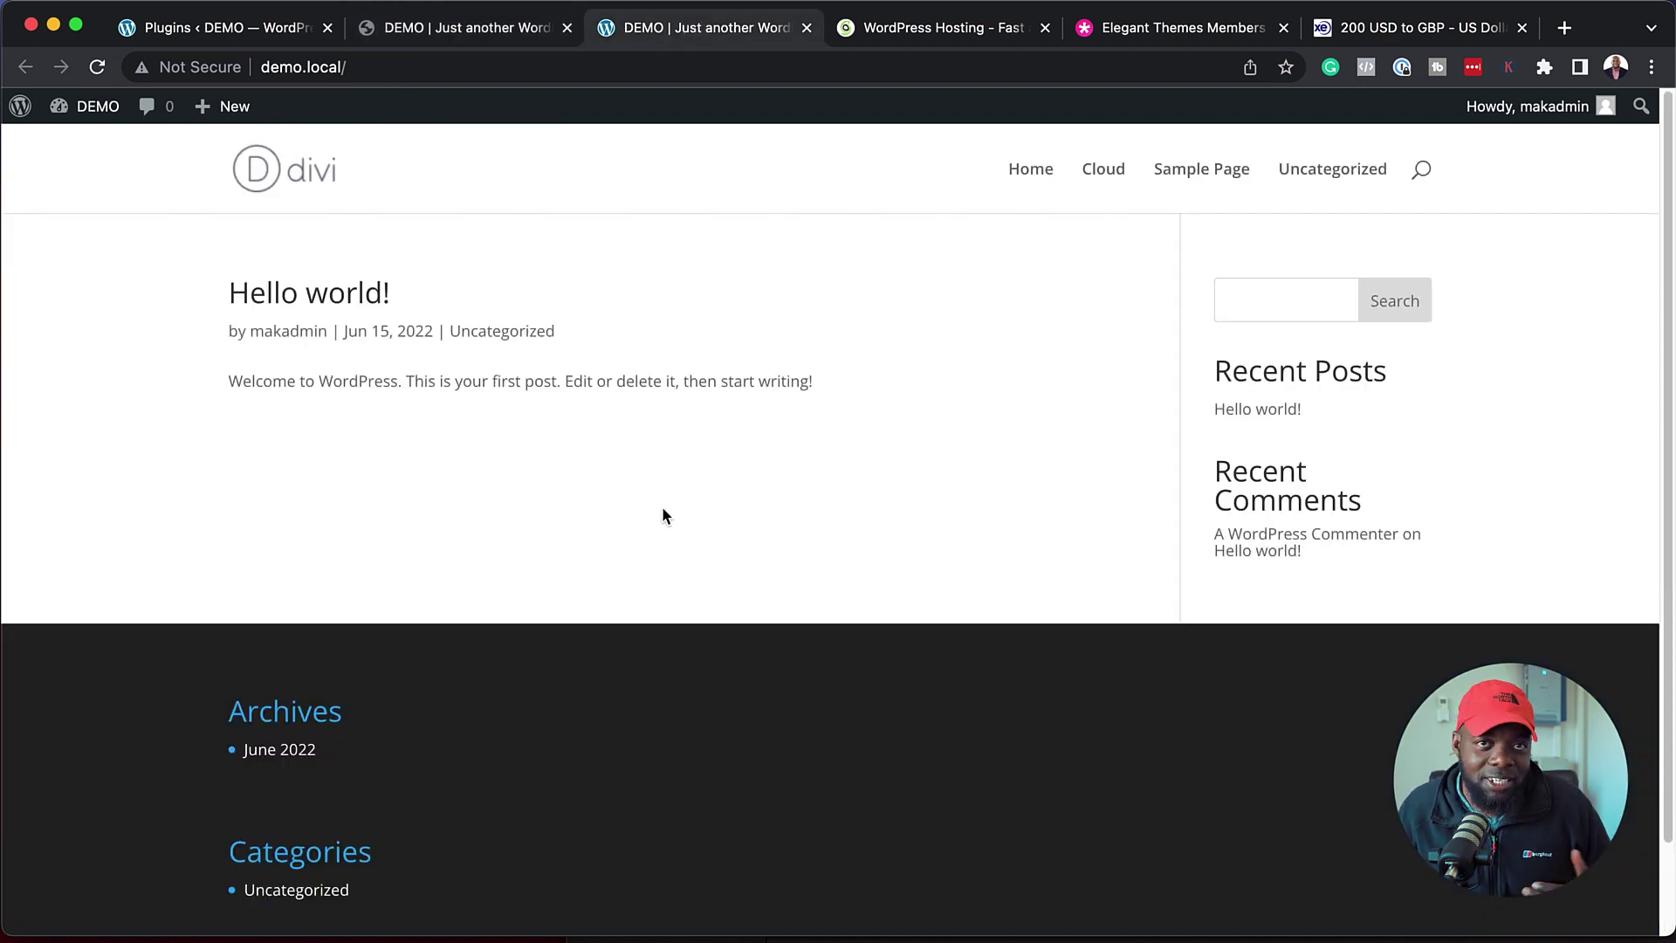
{"action": "left_click", "coordinate": [499, 29]}
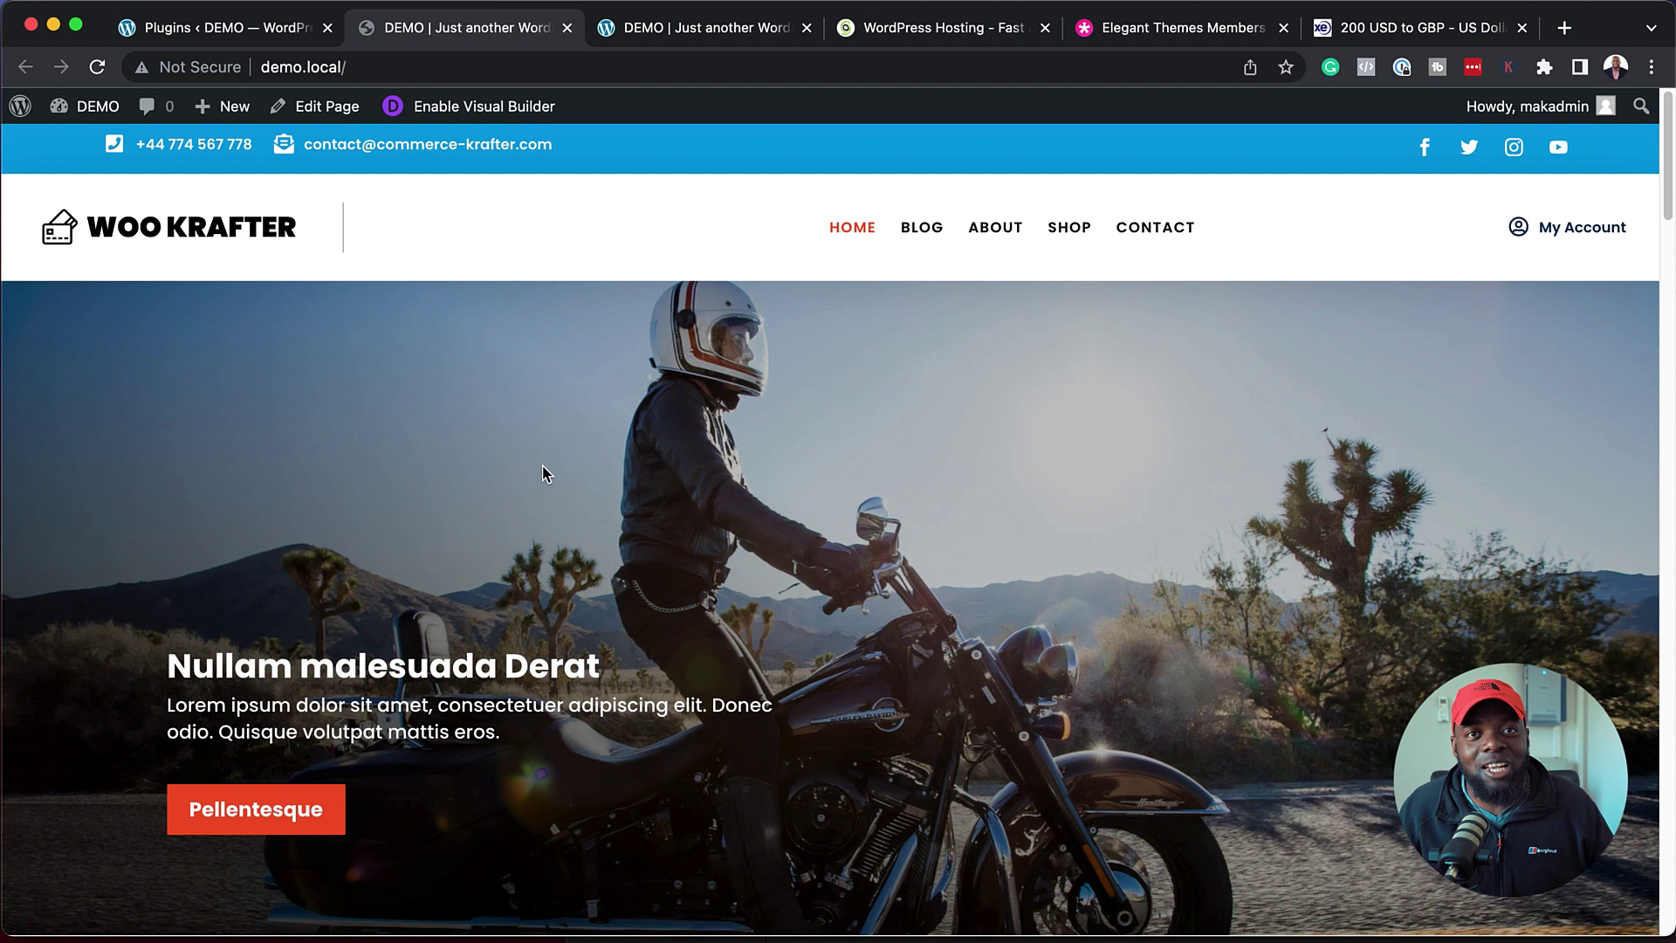
Open the homepage in the visual builder and bring up the hero header's background image options
{"action": "left_click", "coordinate": [463, 106]}
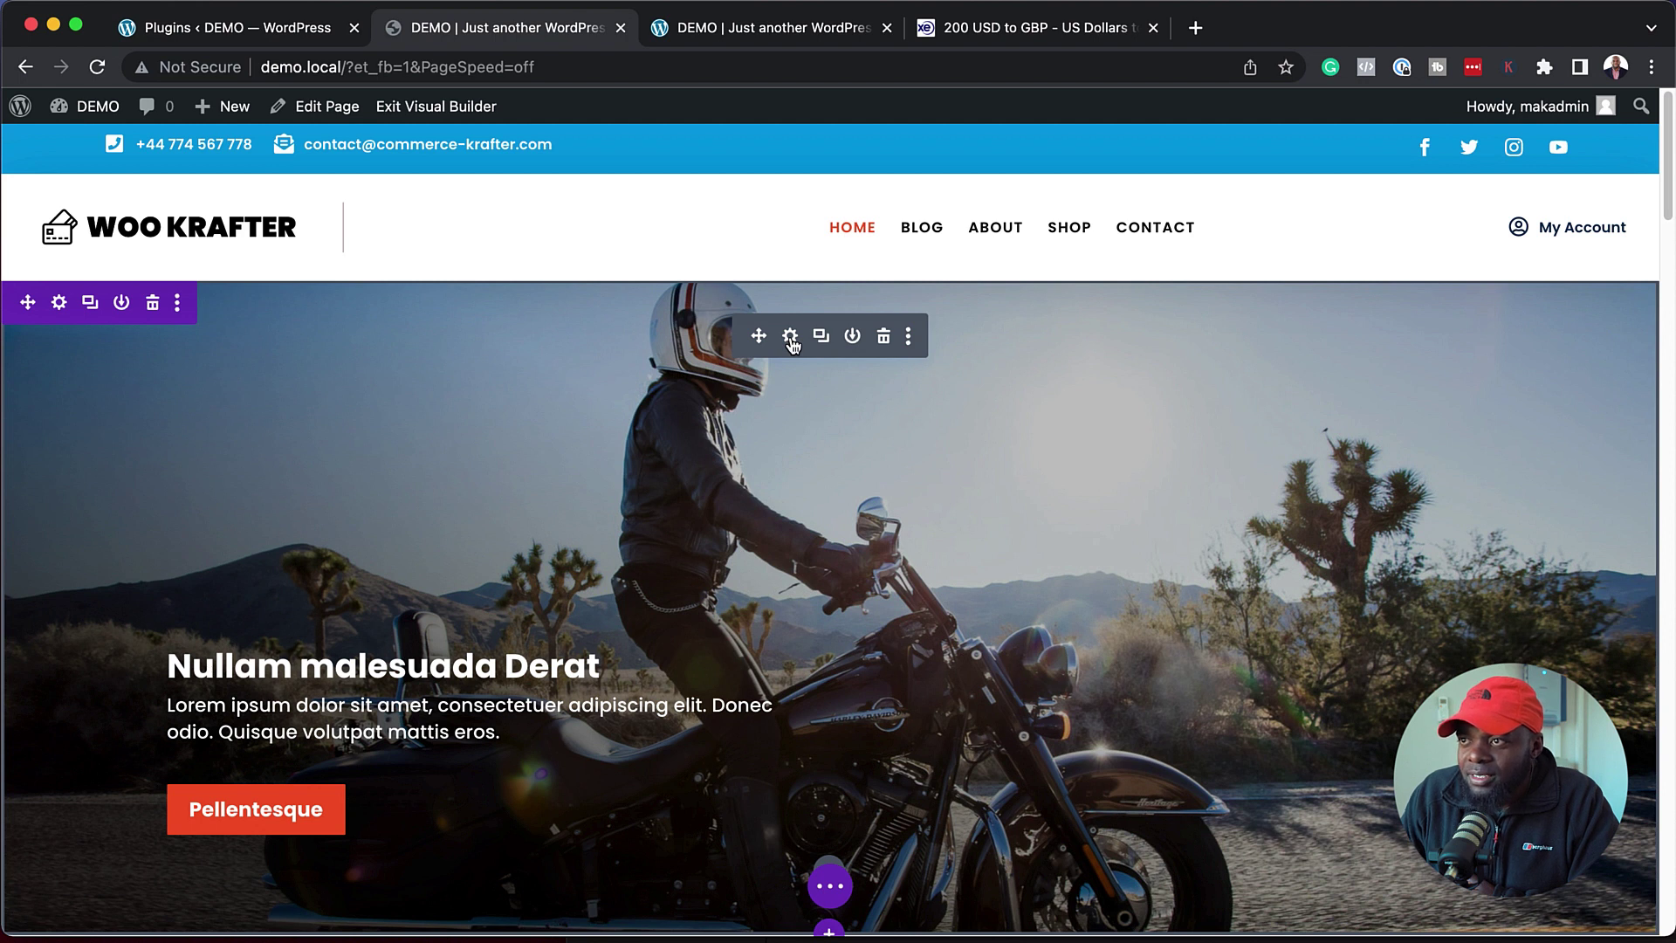
{"action": "left_click", "coordinate": [789, 338]}
{"action": "scroll", "coordinate": [235, 506], "scroll_direction": "down", "scroll_amount": 5}
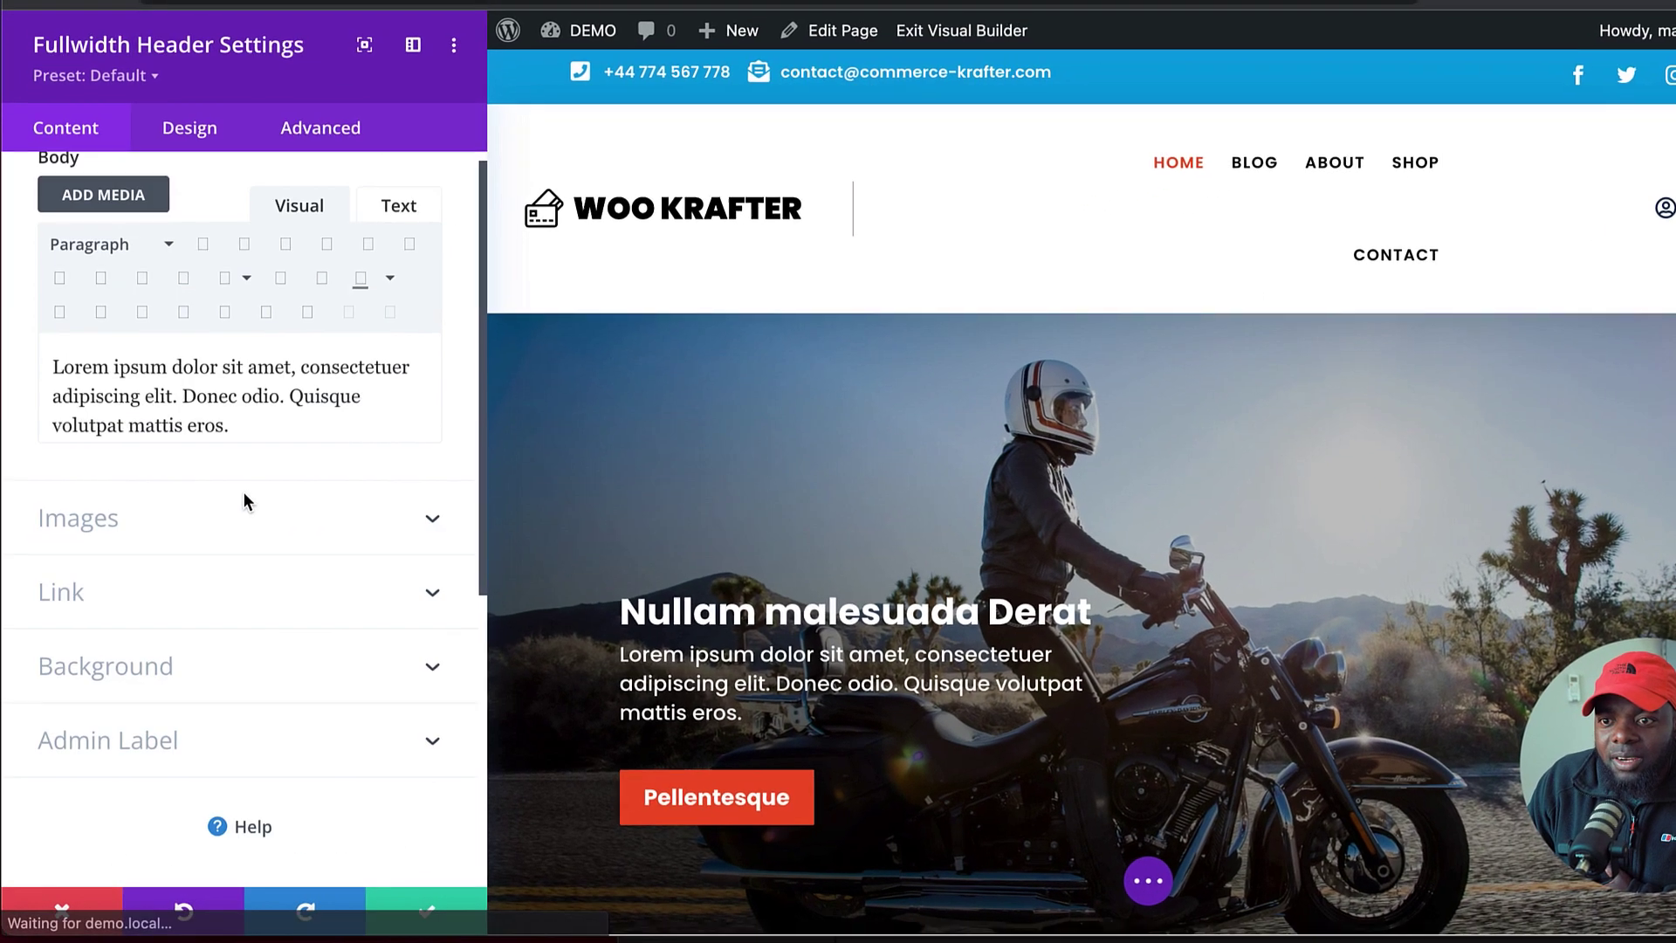
{"action": "left_click", "coordinate": [148, 683]}
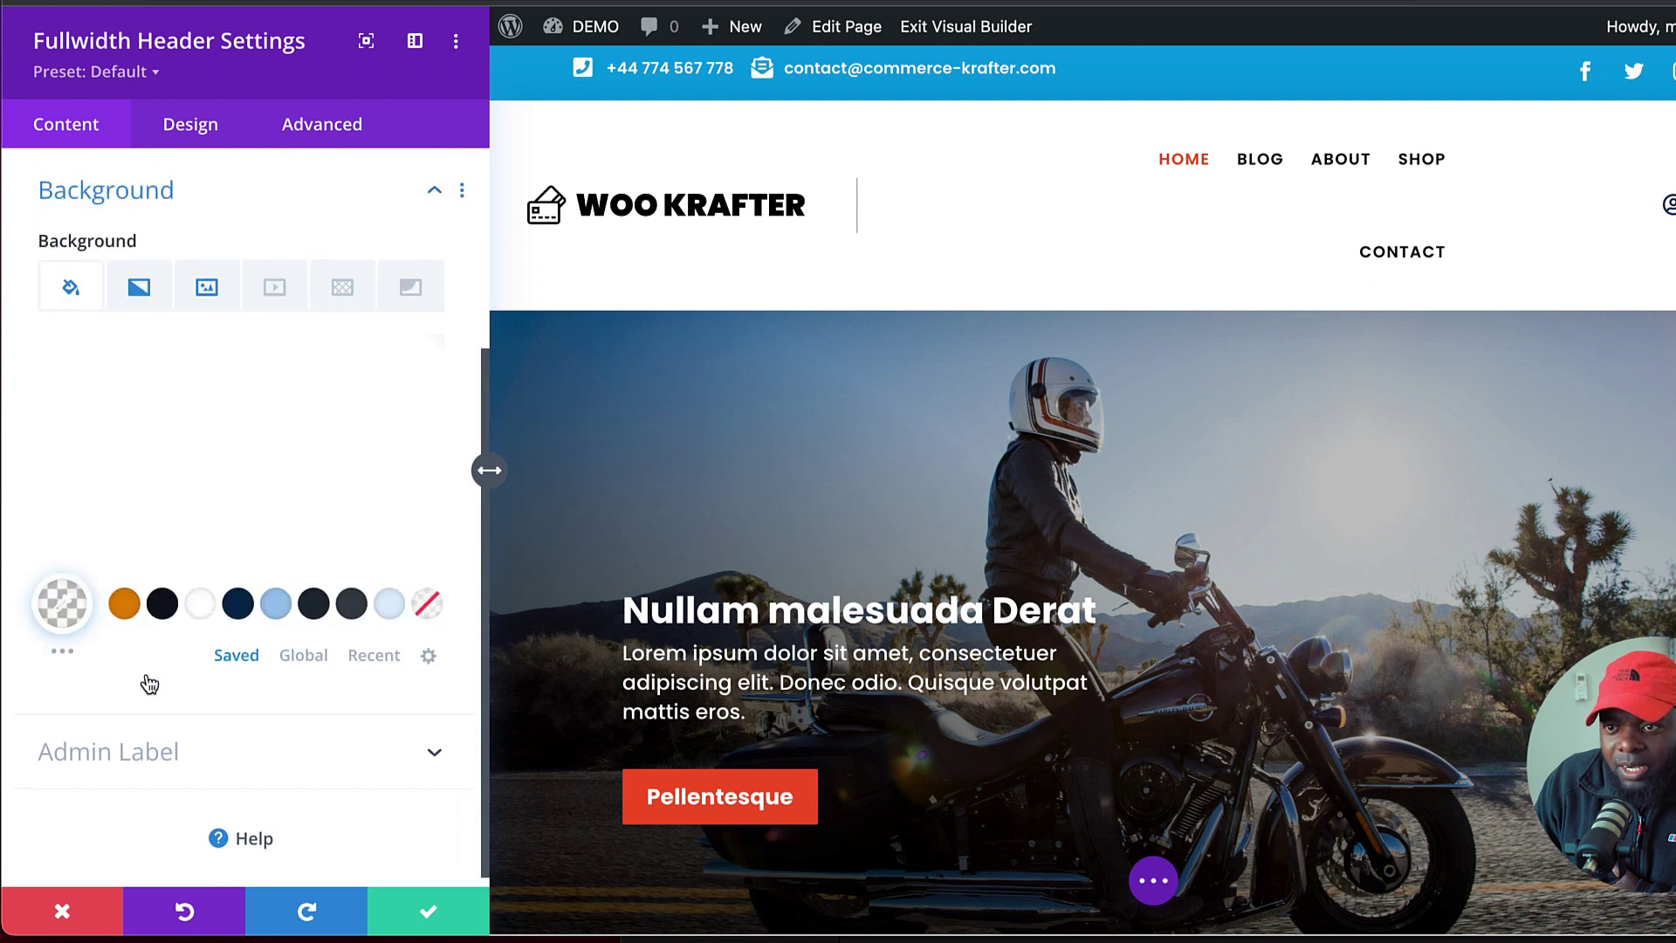
{"action": "left_click", "coordinate": [206, 301]}
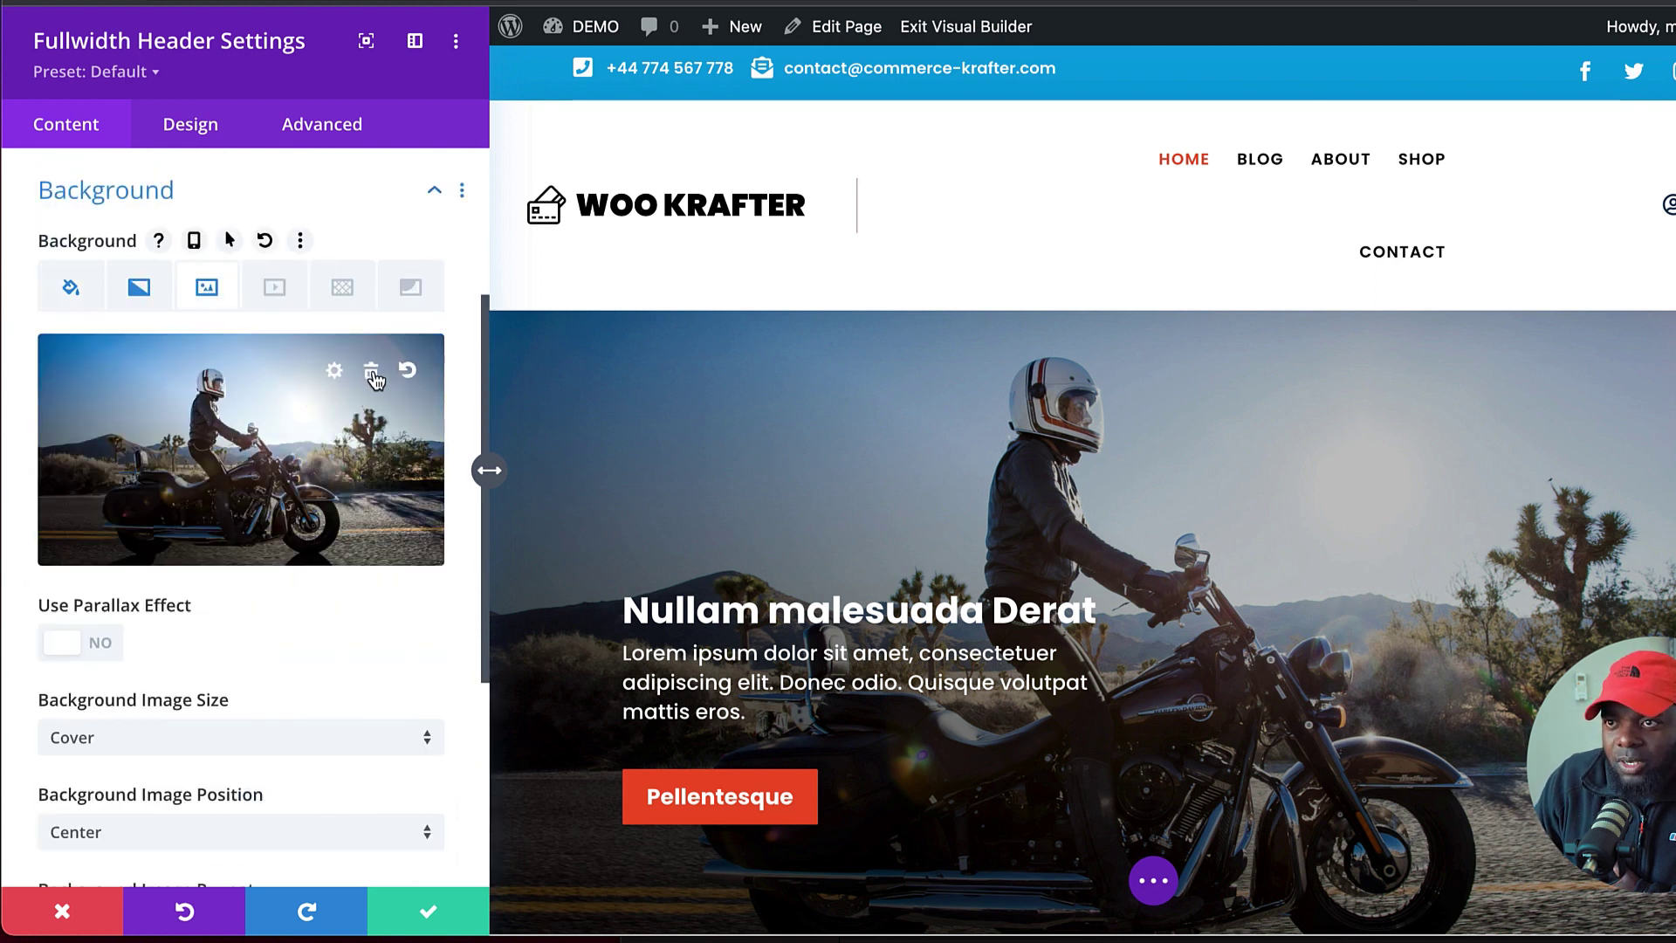
Replace the motorcycle background with the photo of friends raising their arms at sunset
{"action": "left_click", "coordinate": [372, 374]}
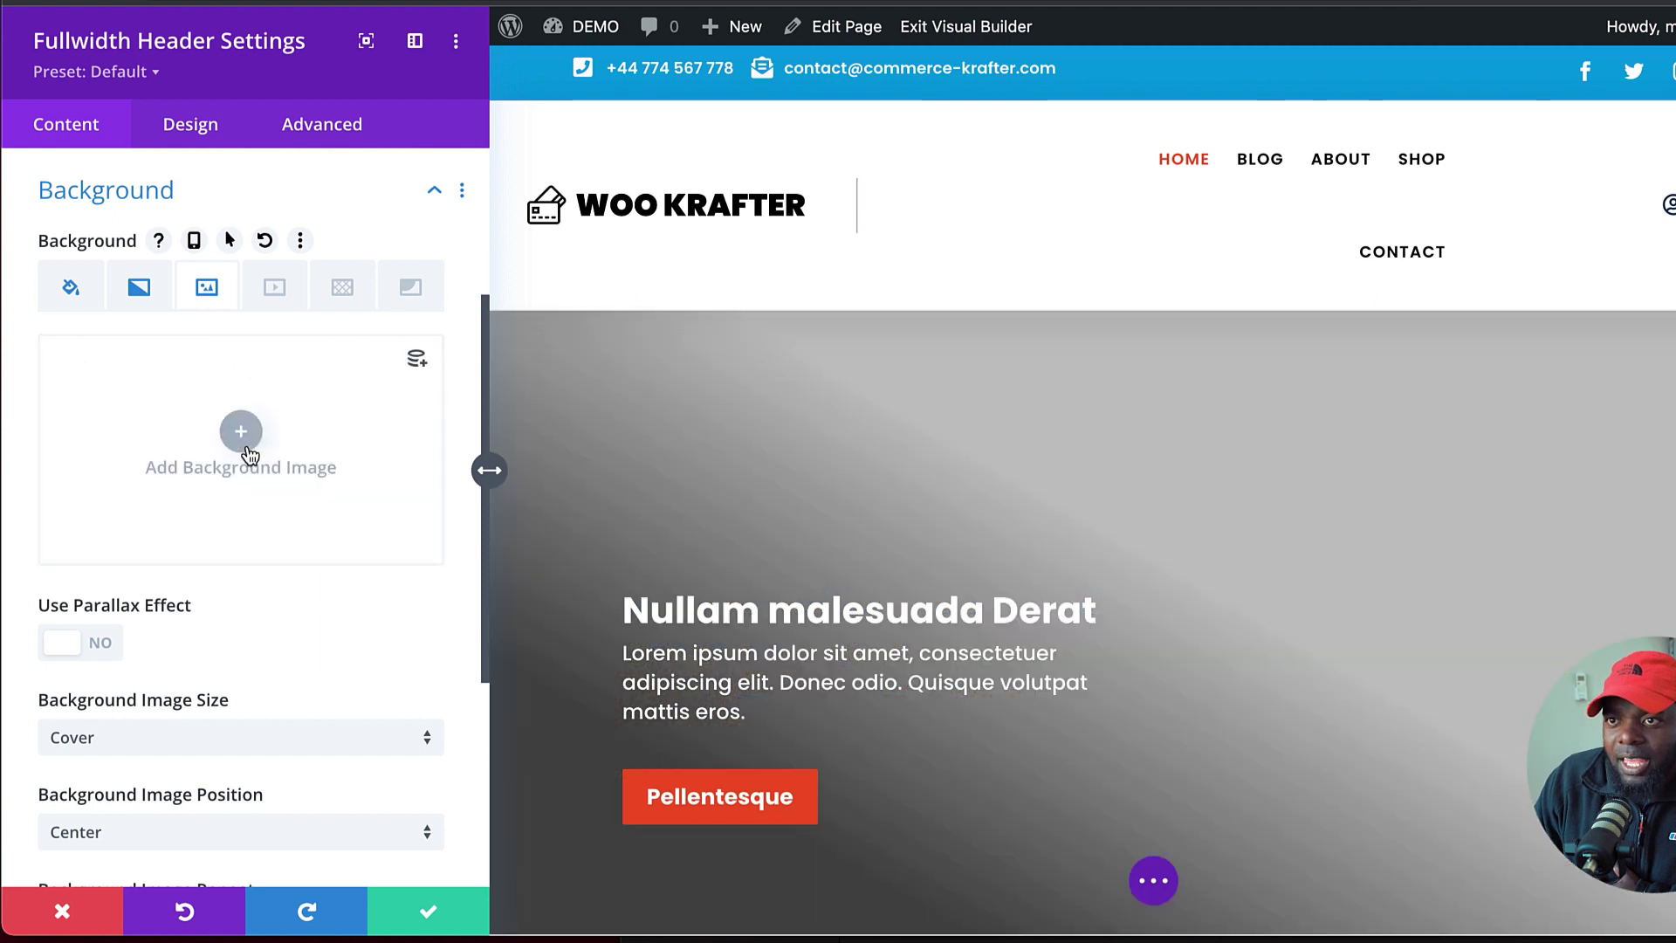
{"action": "left_click", "coordinate": [242, 432]}
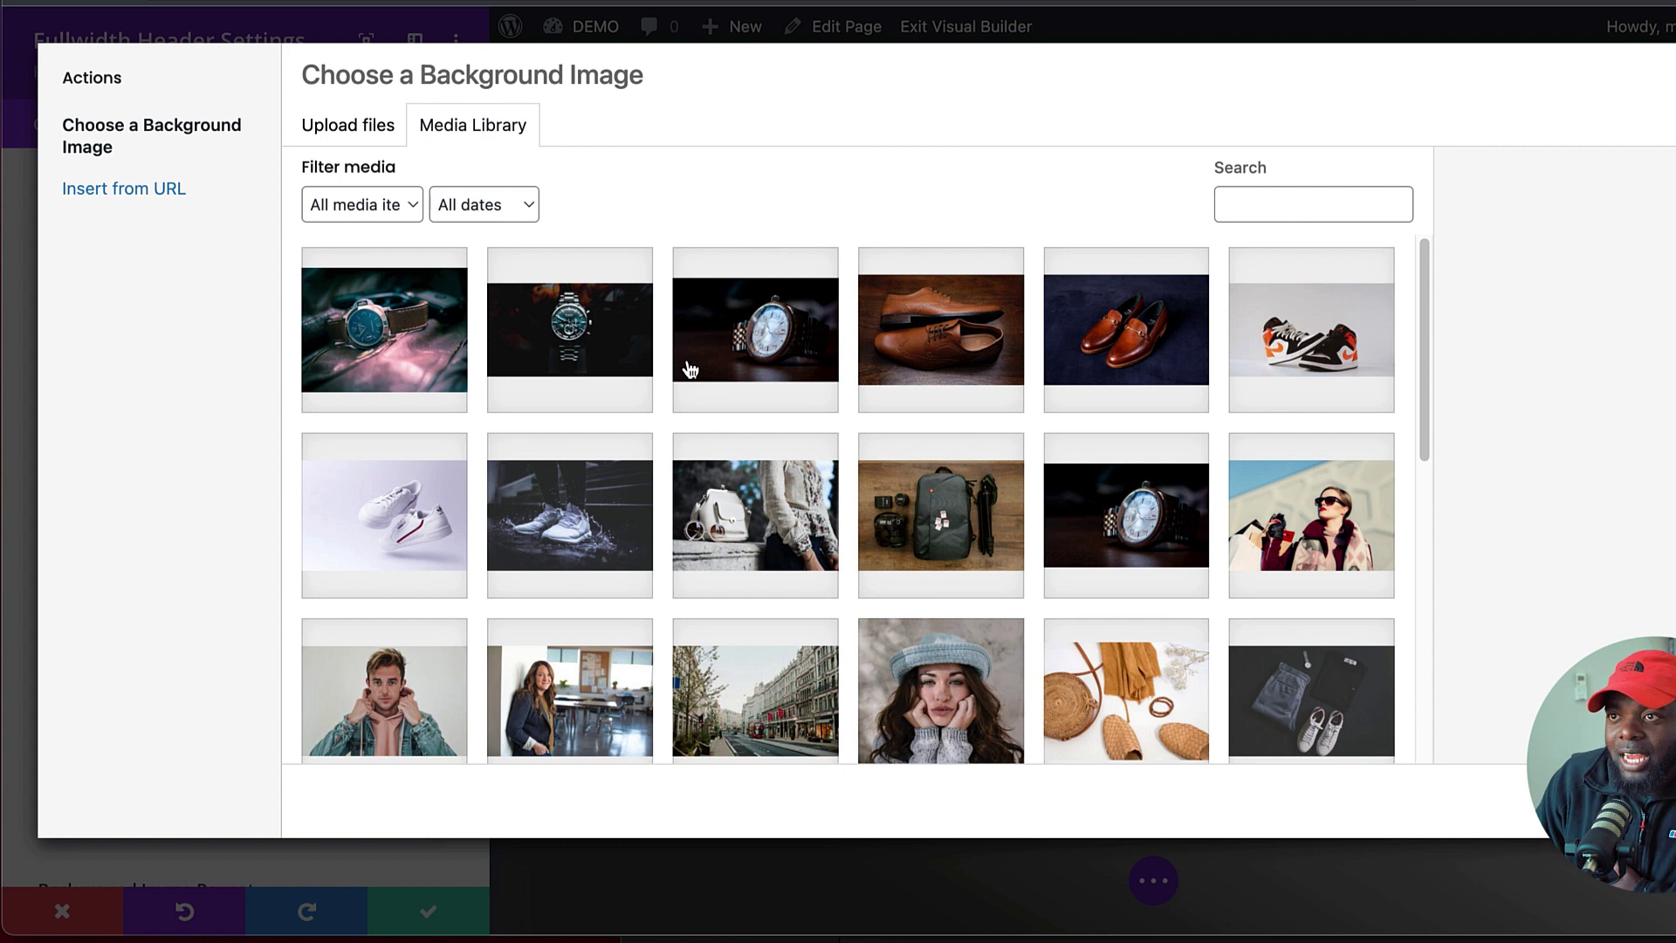
{"action": "scroll", "coordinate": [840, 523], "scroll_direction": "down", "scroll_amount": 6}
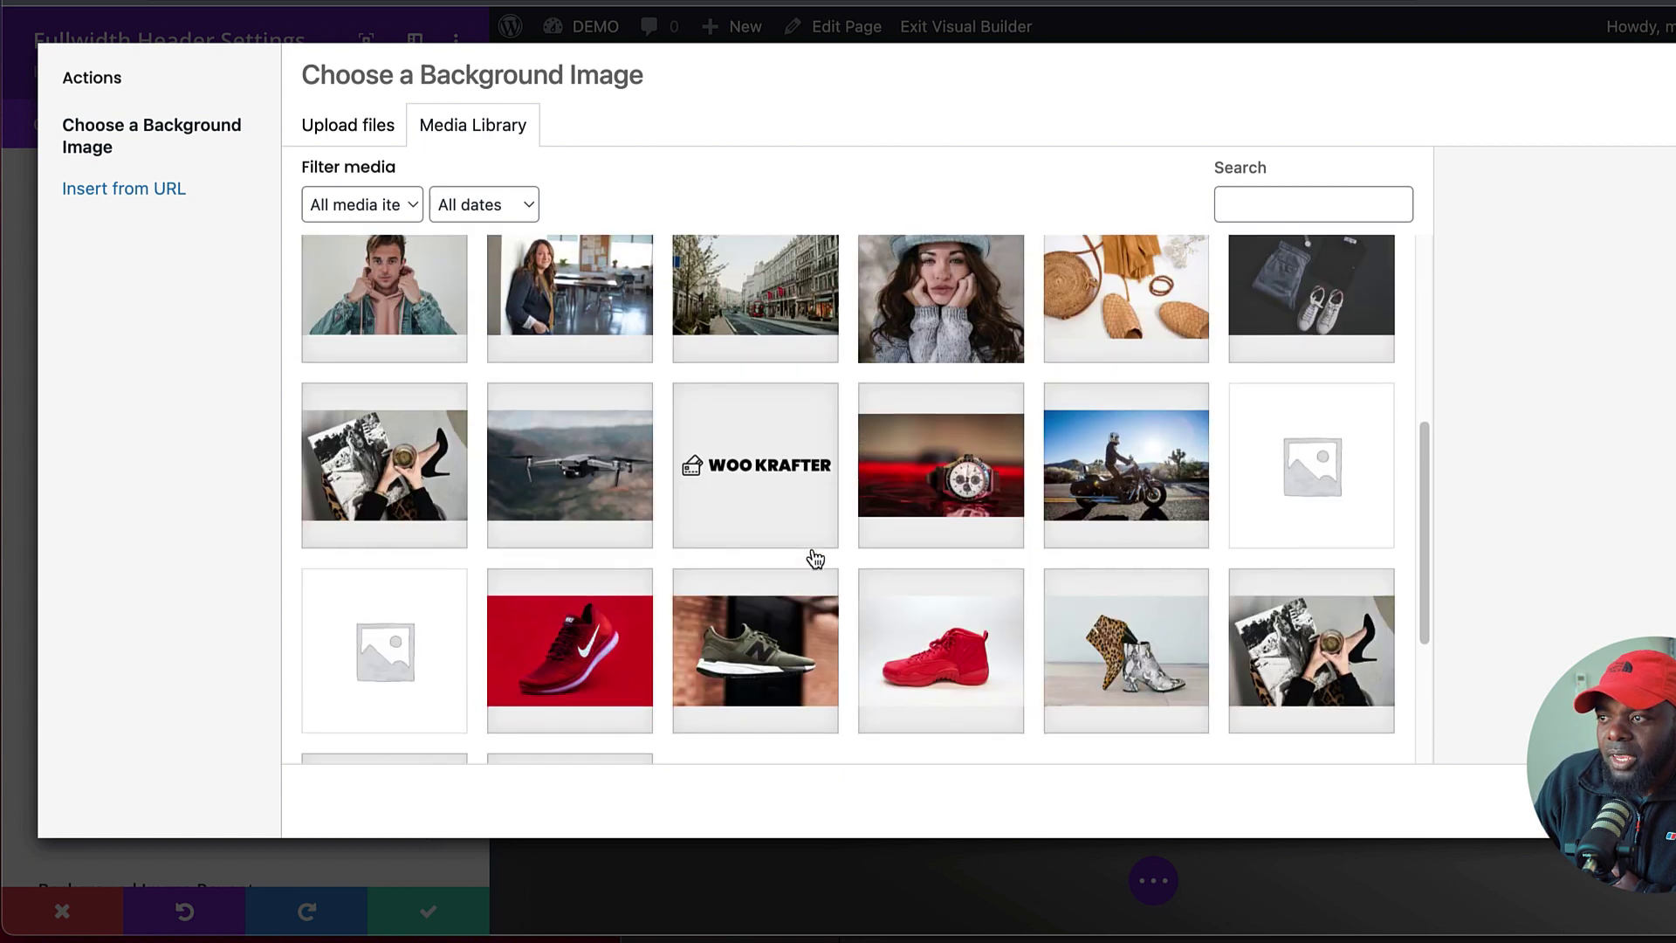
{"action": "scroll", "coordinate": [815, 558], "scroll_direction": "down", "scroll_amount": 2}
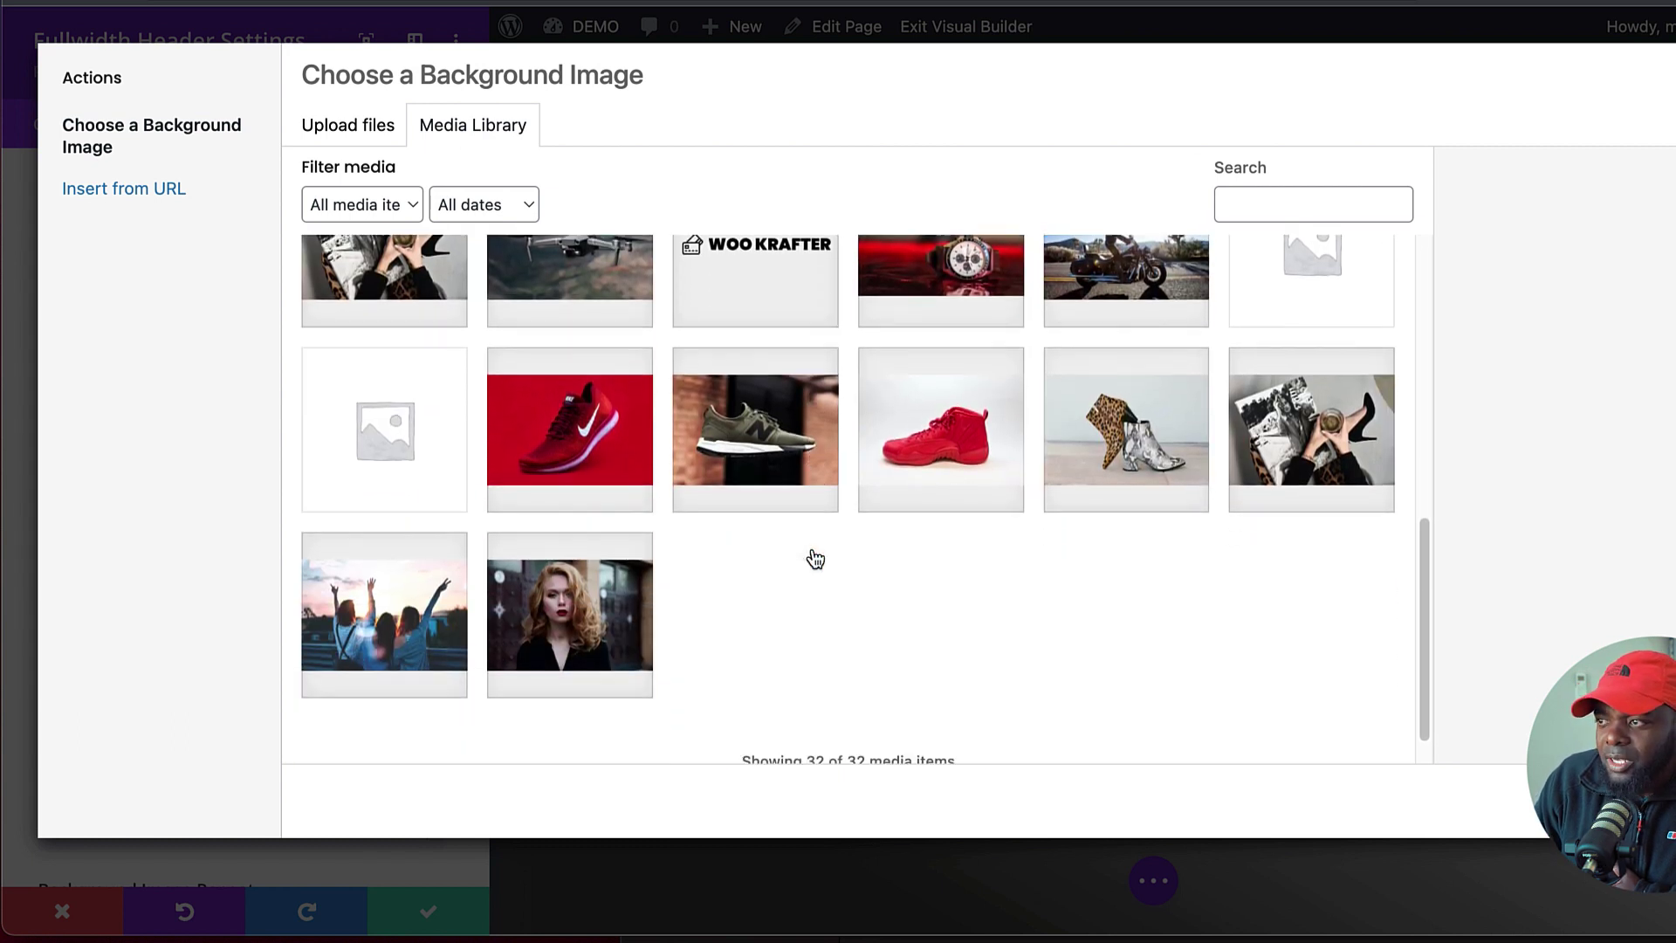
{"action": "left_click", "coordinate": [398, 615]}
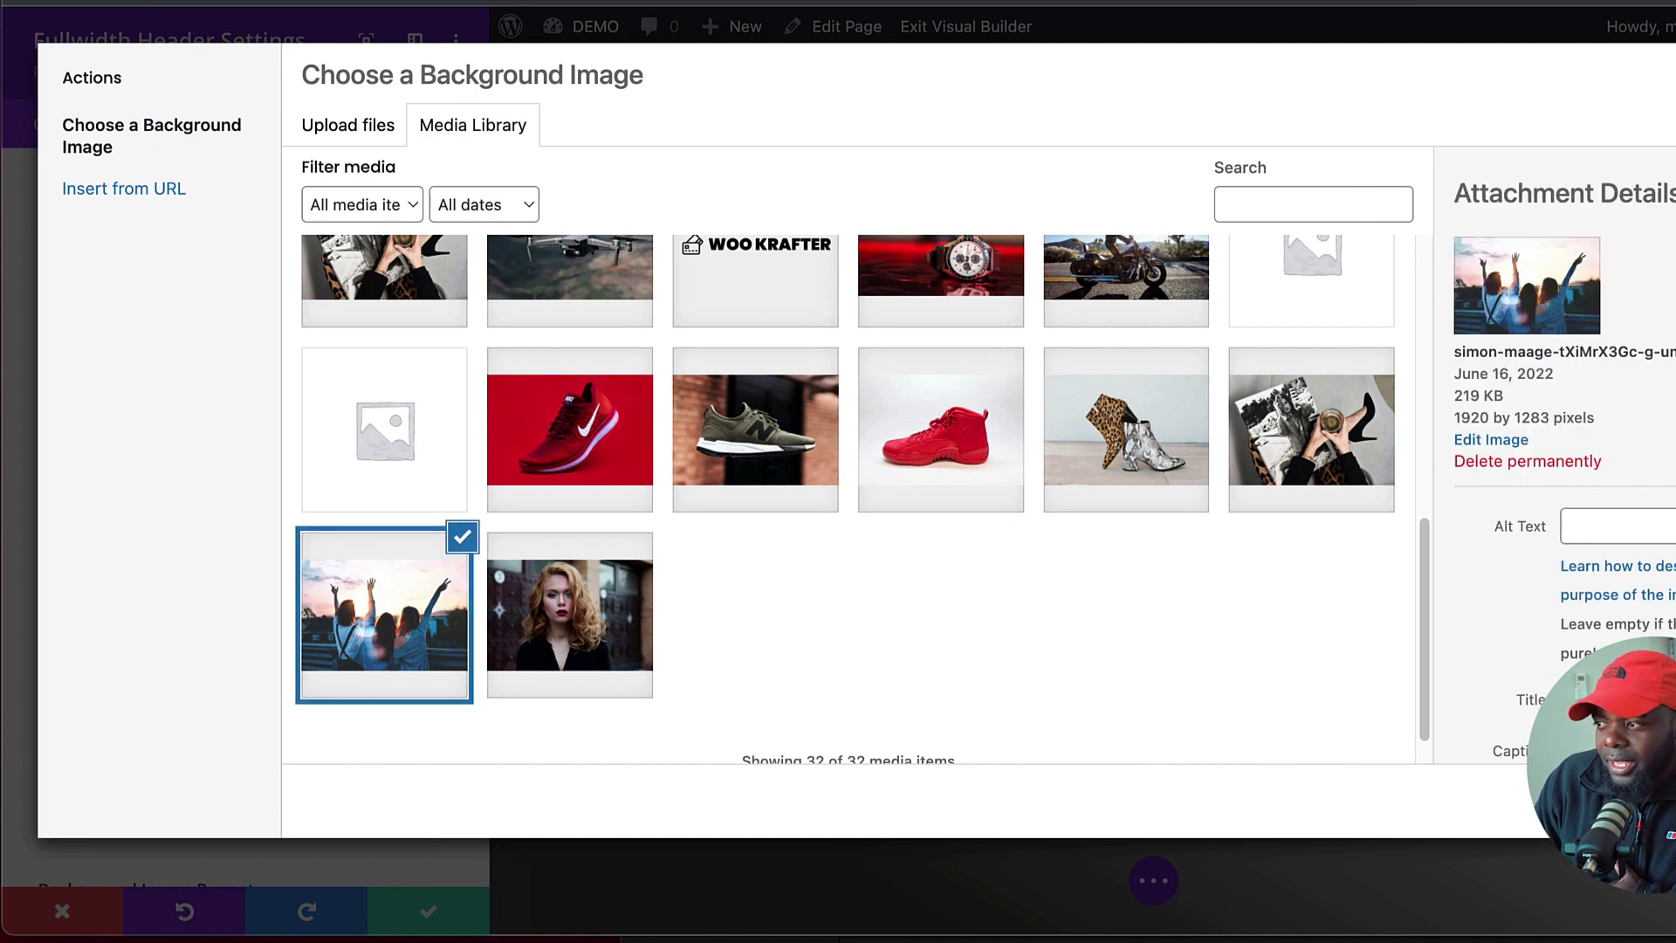
{"action": "left_click", "coordinate": [1606, 800]}
{"action": "scroll", "coordinate": [1547, 483], "scroll_direction": "down", "scroll_amount": 5}
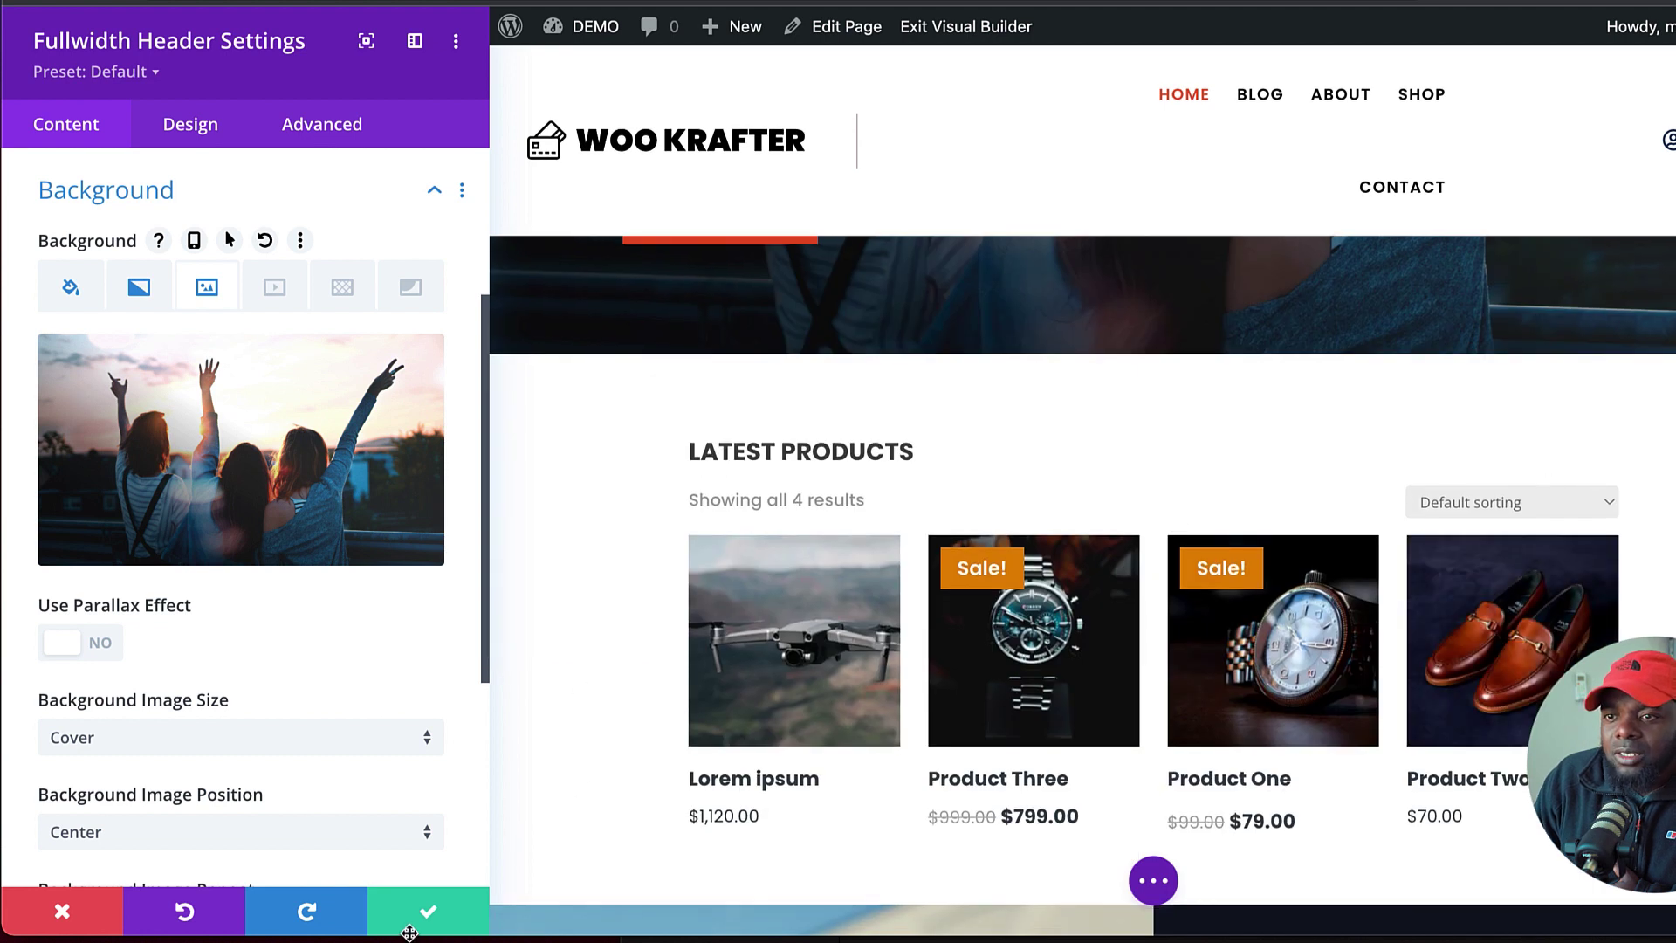
{"action": "scroll", "coordinate": [901, 519], "scroll_direction": "up", "scroll_amount": 3}
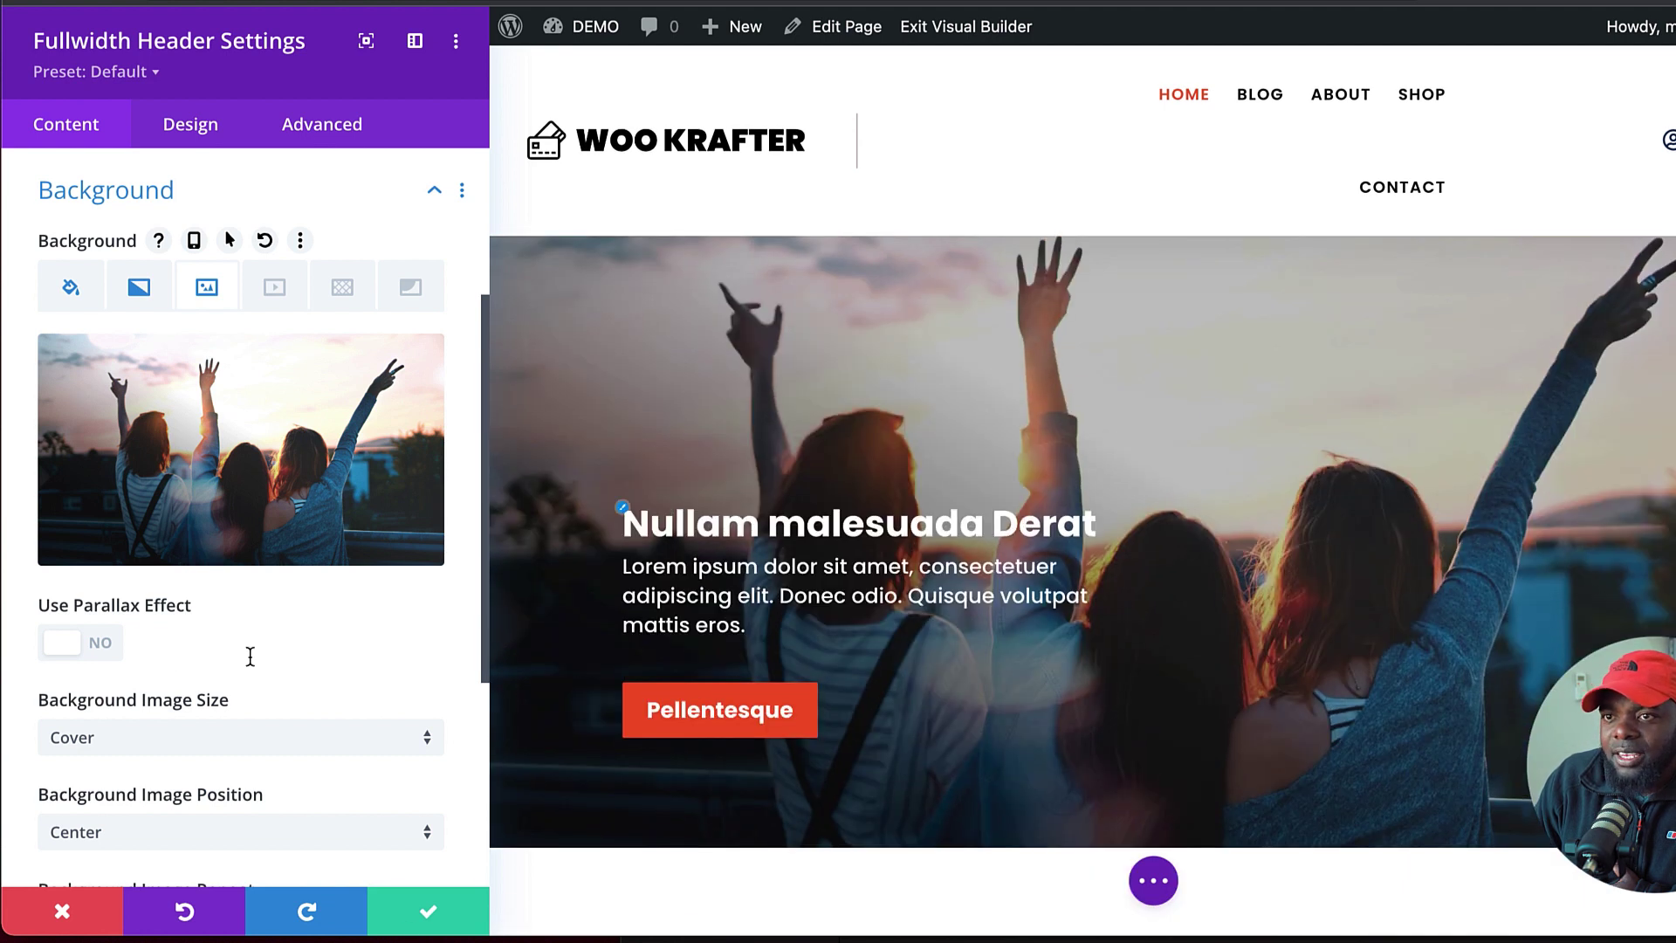
Retitle the hero header 'Nullam malesuada Derate', check its link options, and save the header settings
{"action": "scroll", "coordinate": [295, 582], "scroll_direction": "up", "scroll_amount": 3}
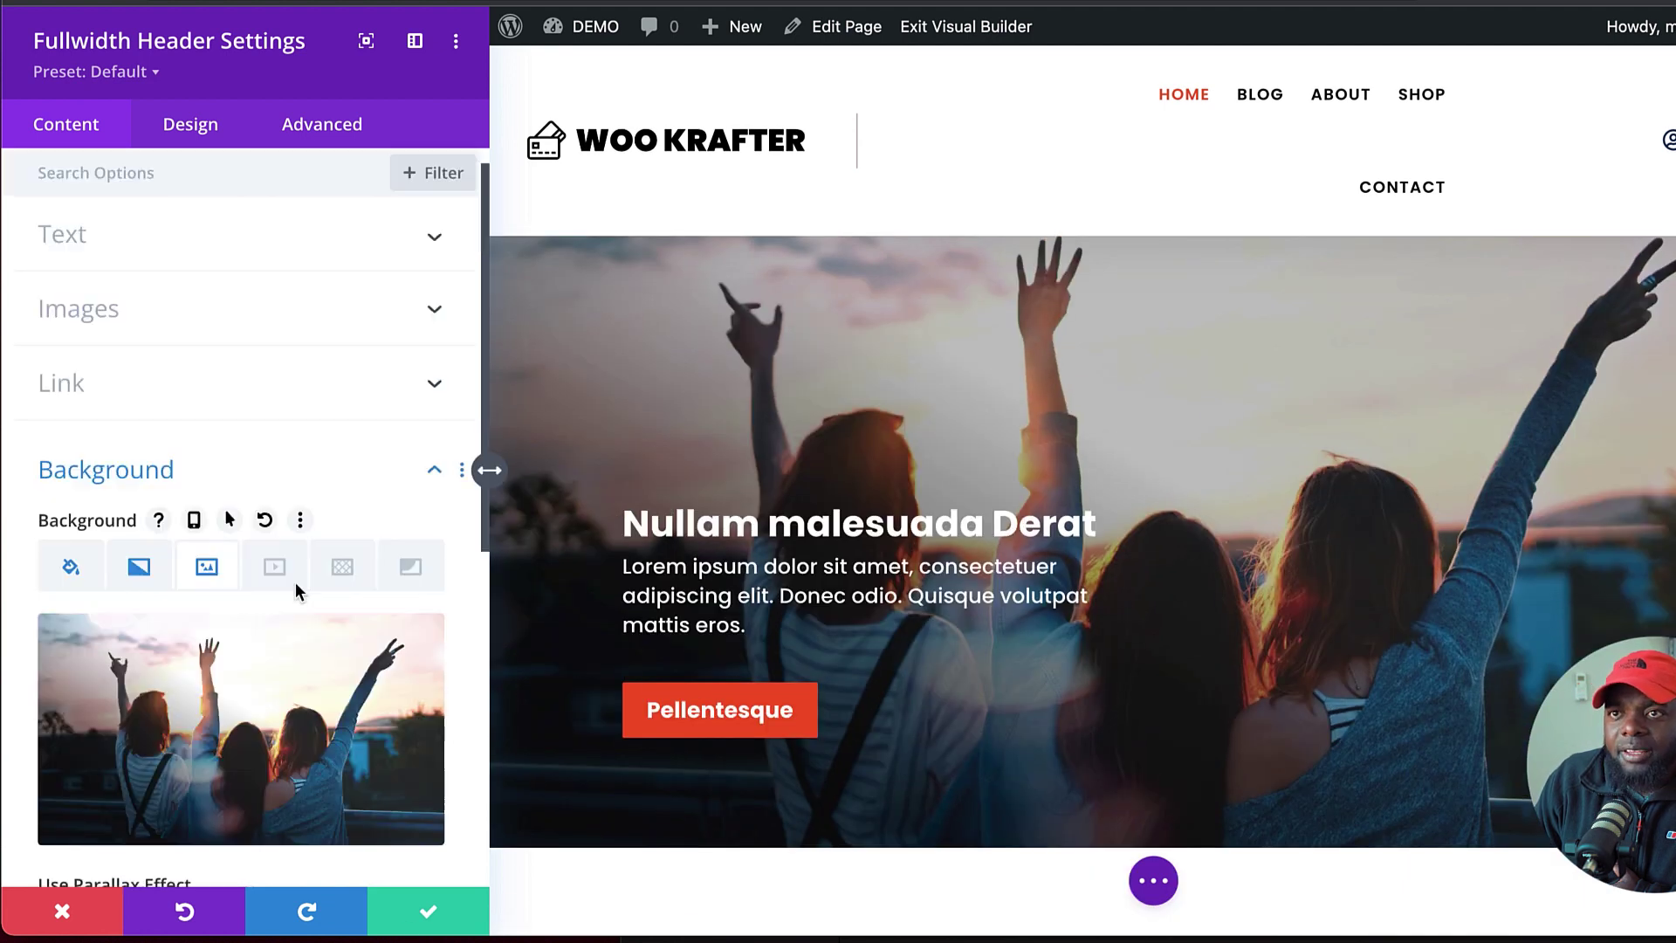
{"action": "left_click", "coordinate": [96, 251]}
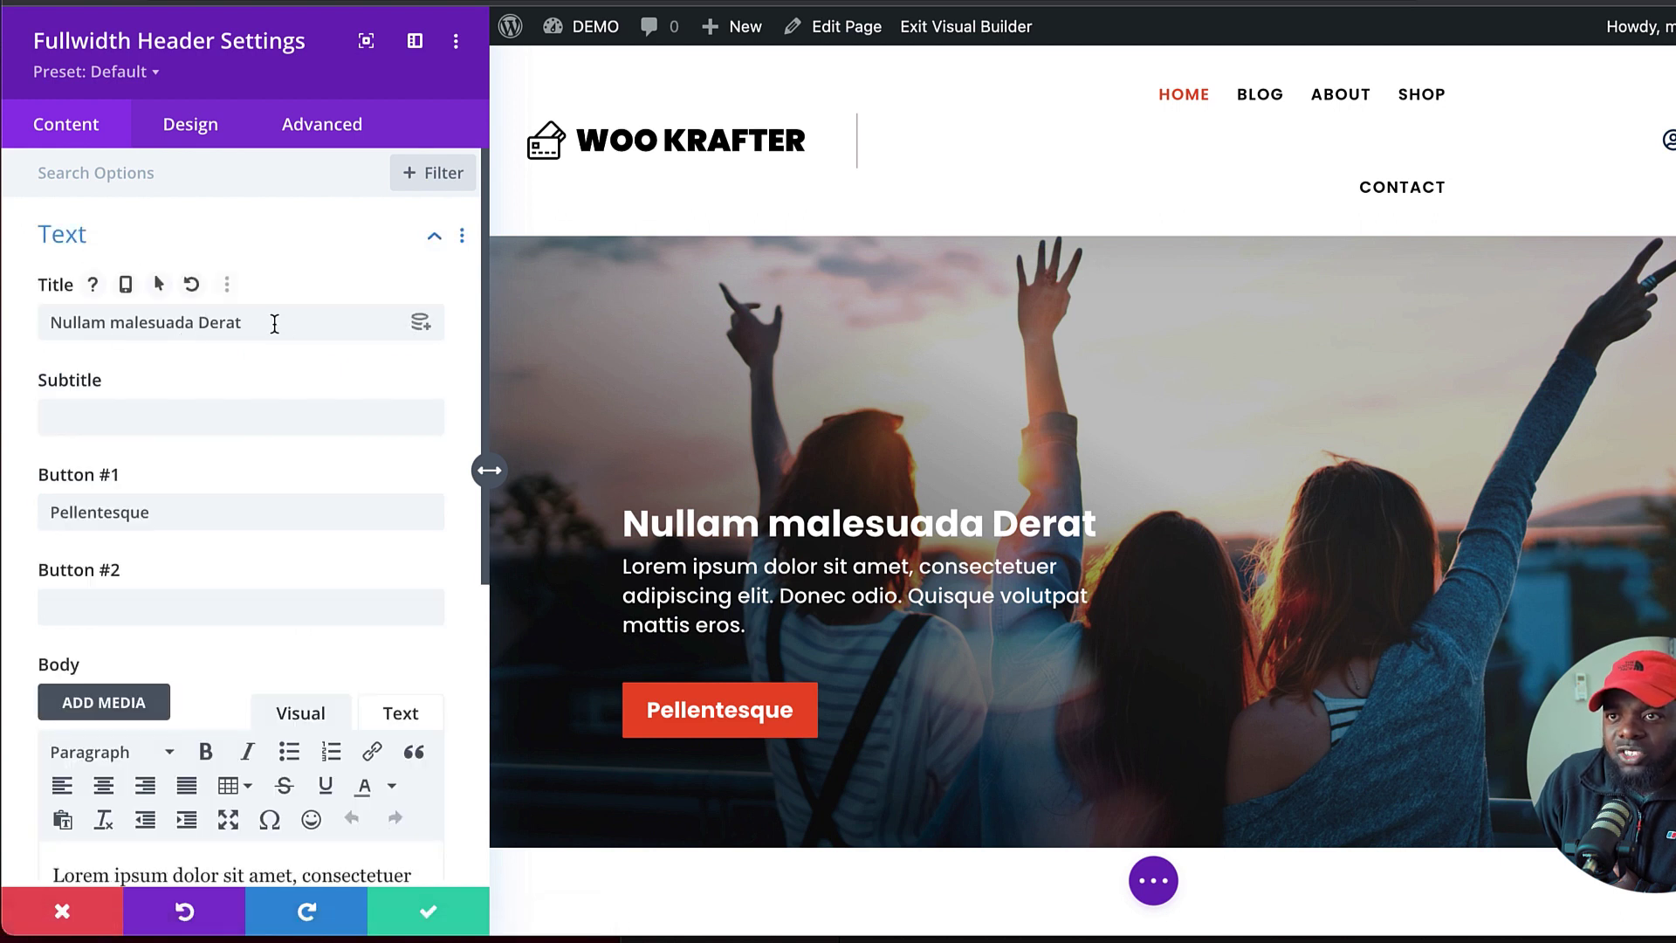
{"action": "left_click", "coordinate": [275, 324]}
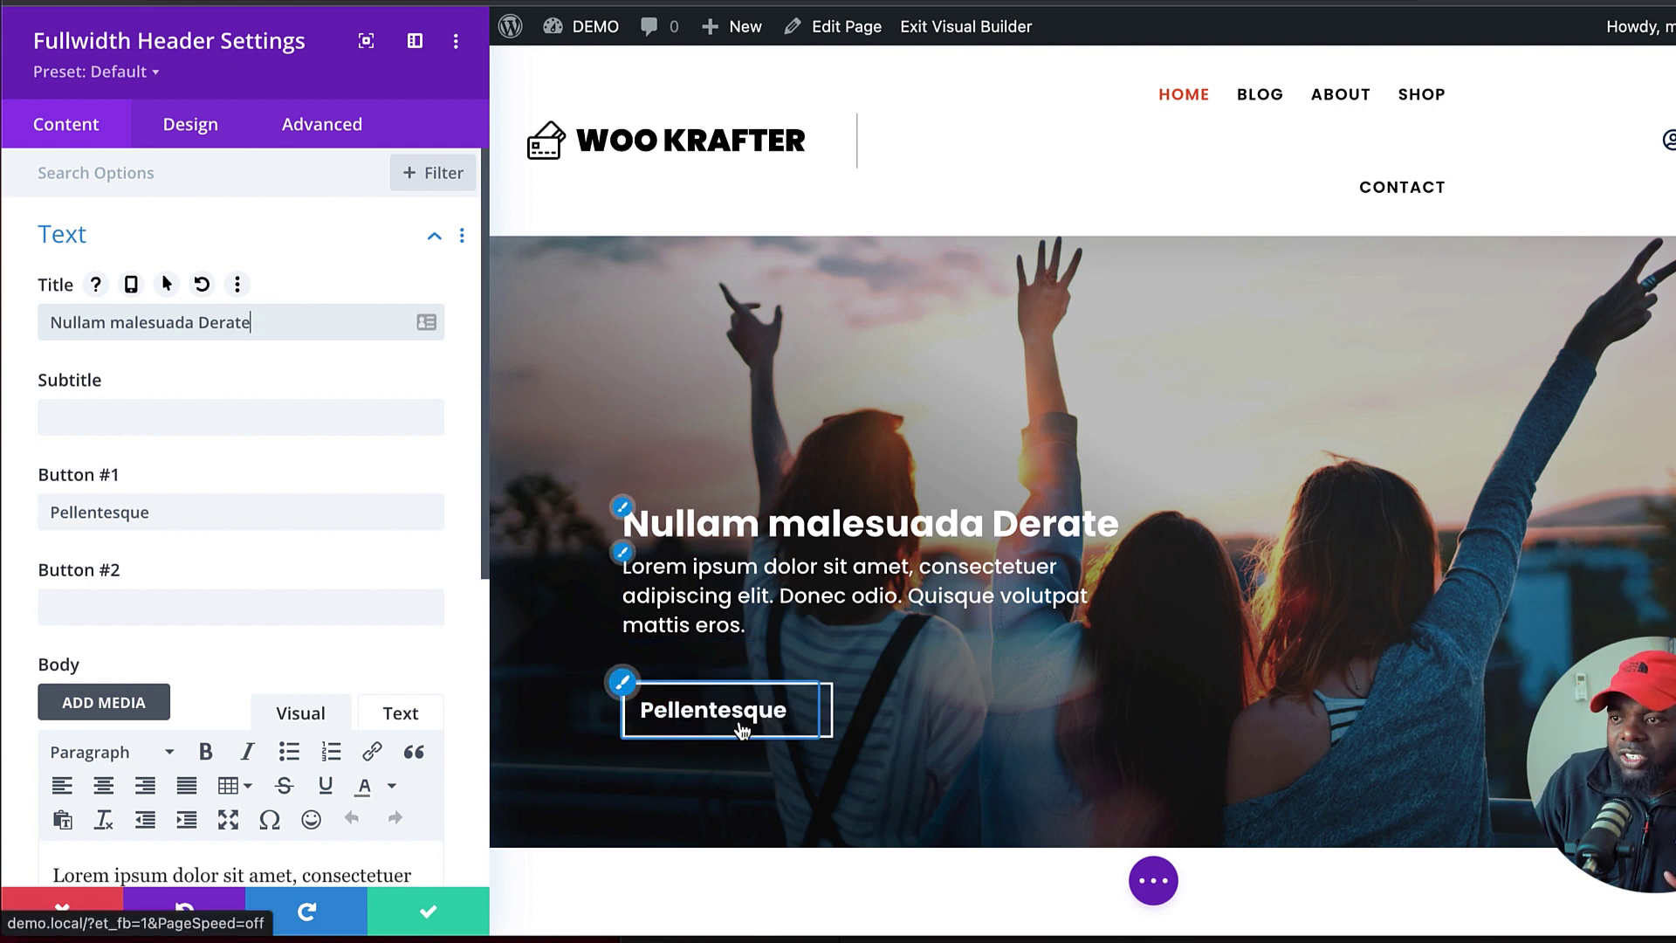
{"action": "scroll", "coordinate": [350, 646], "scroll_direction": "down", "scroll_amount": 2}
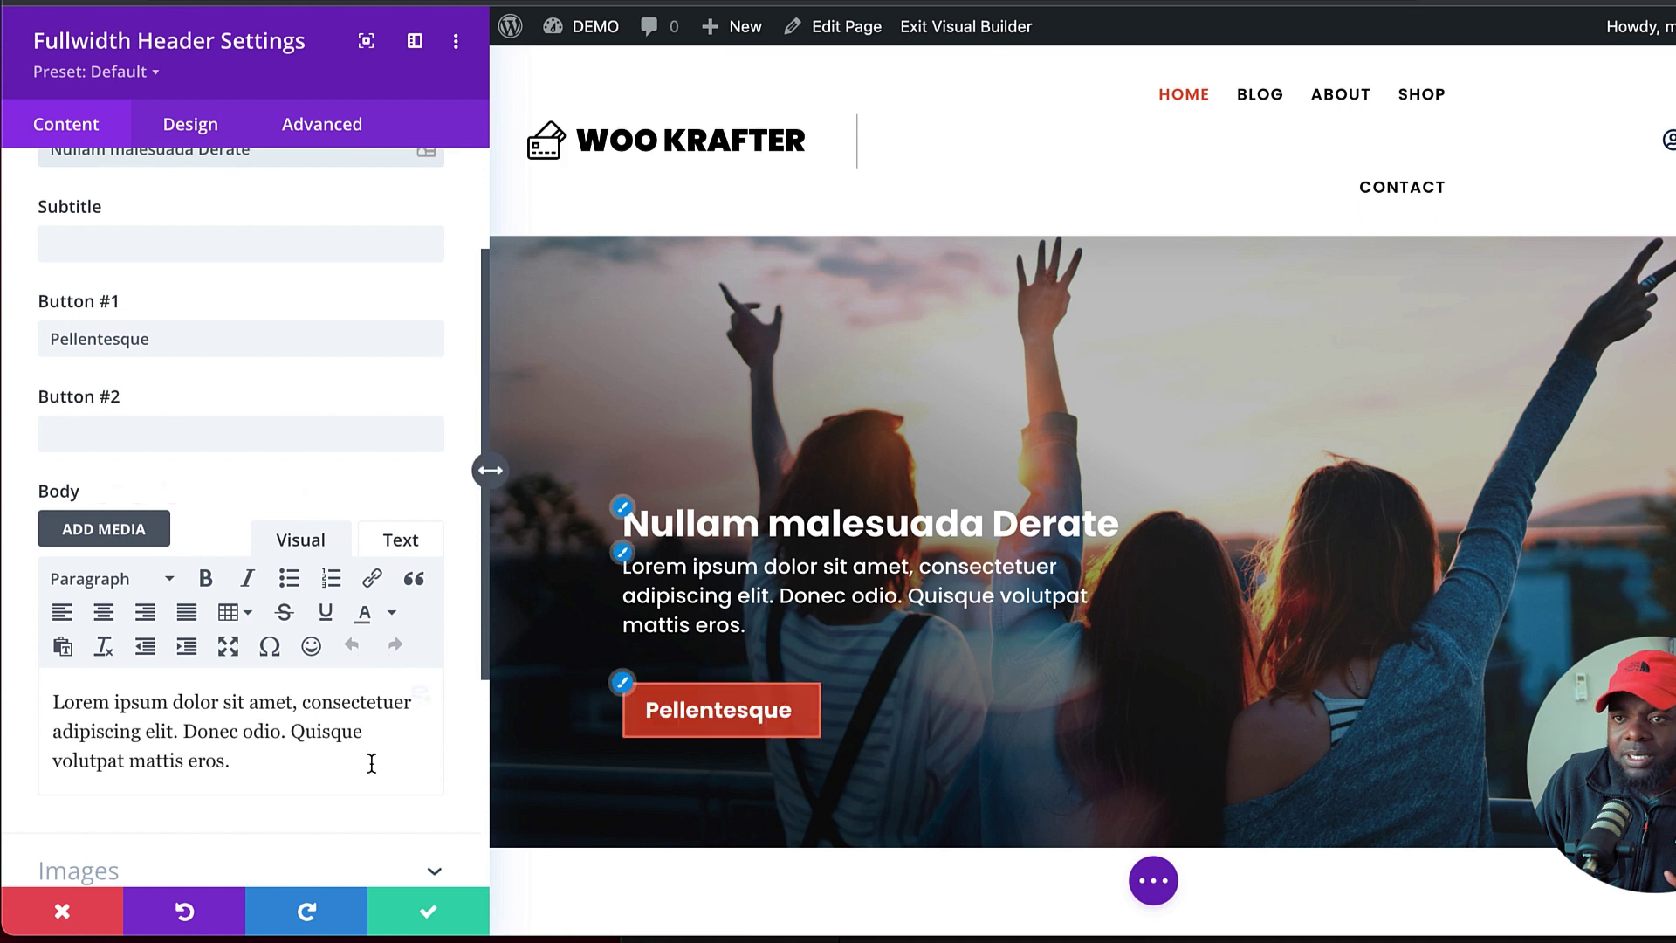
{"action": "scroll", "coordinate": [371, 763], "scroll_direction": "down", "scroll_amount": 3}
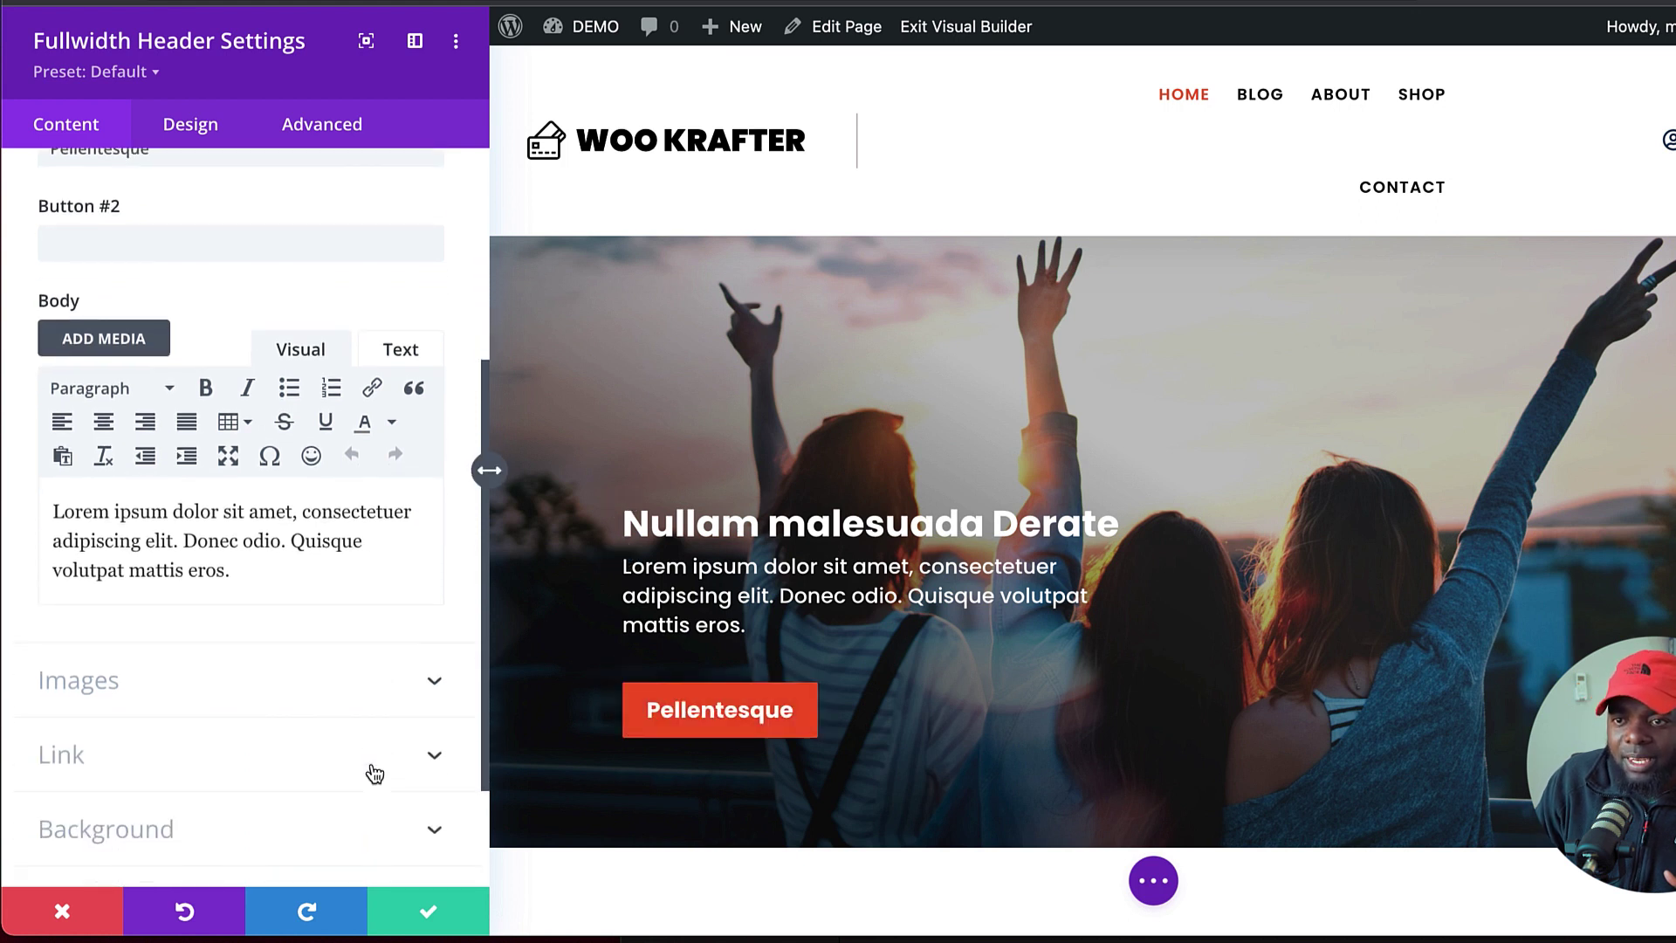
{"action": "left_click", "coordinate": [160, 757]}
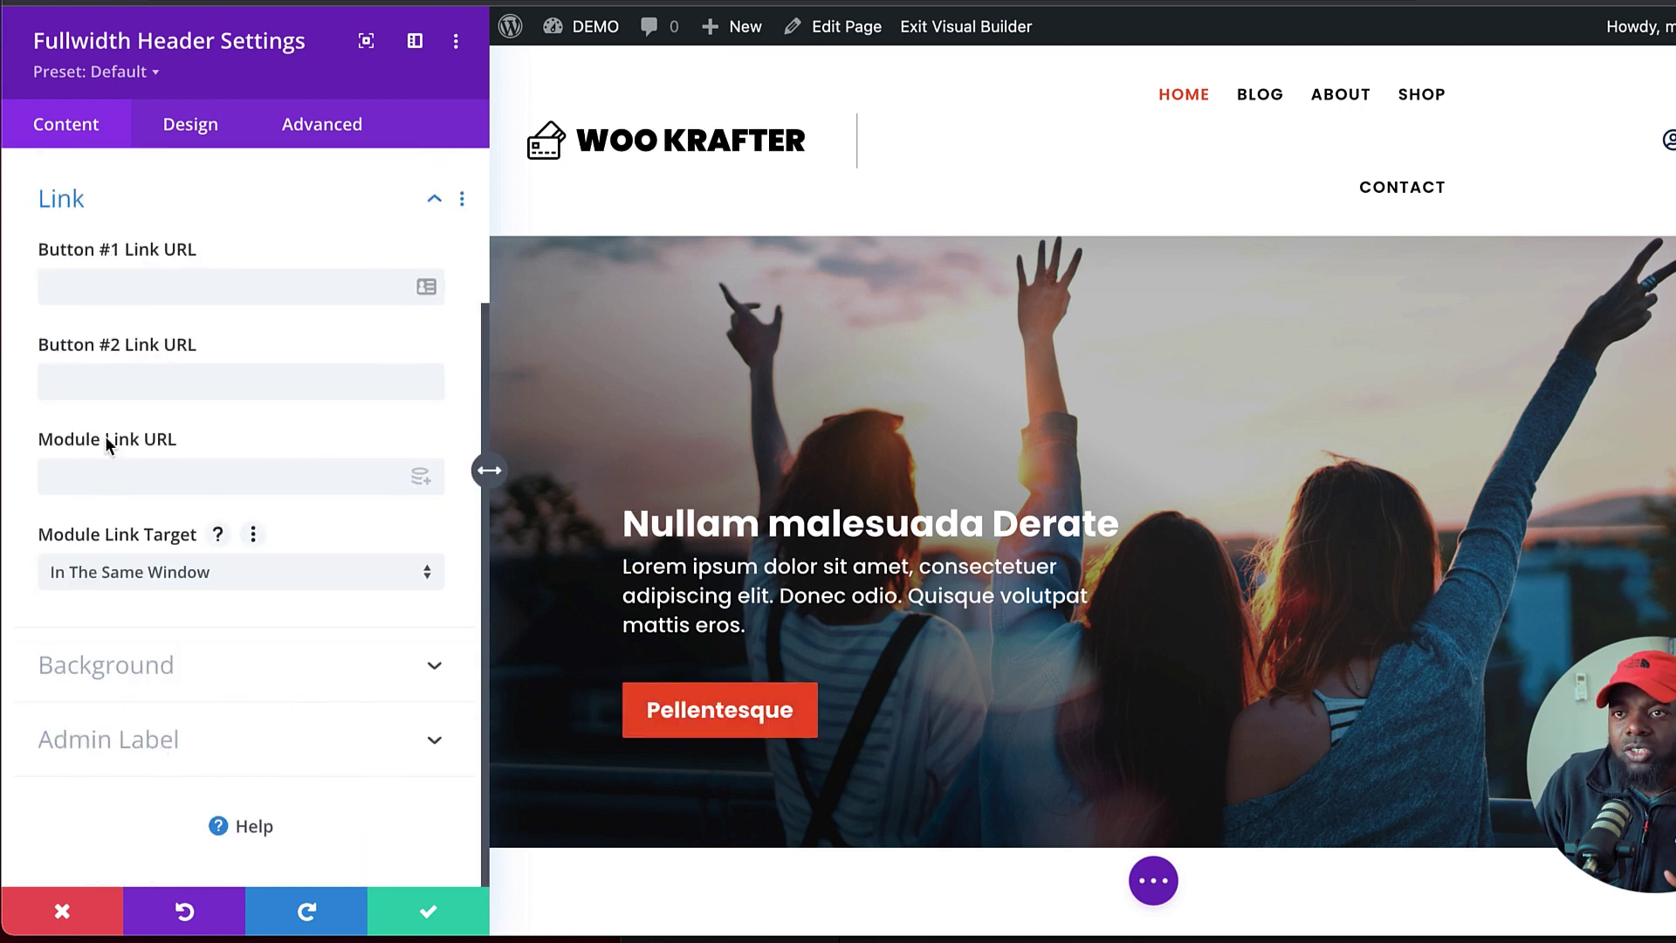
{"action": "left_click", "coordinate": [436, 912]}
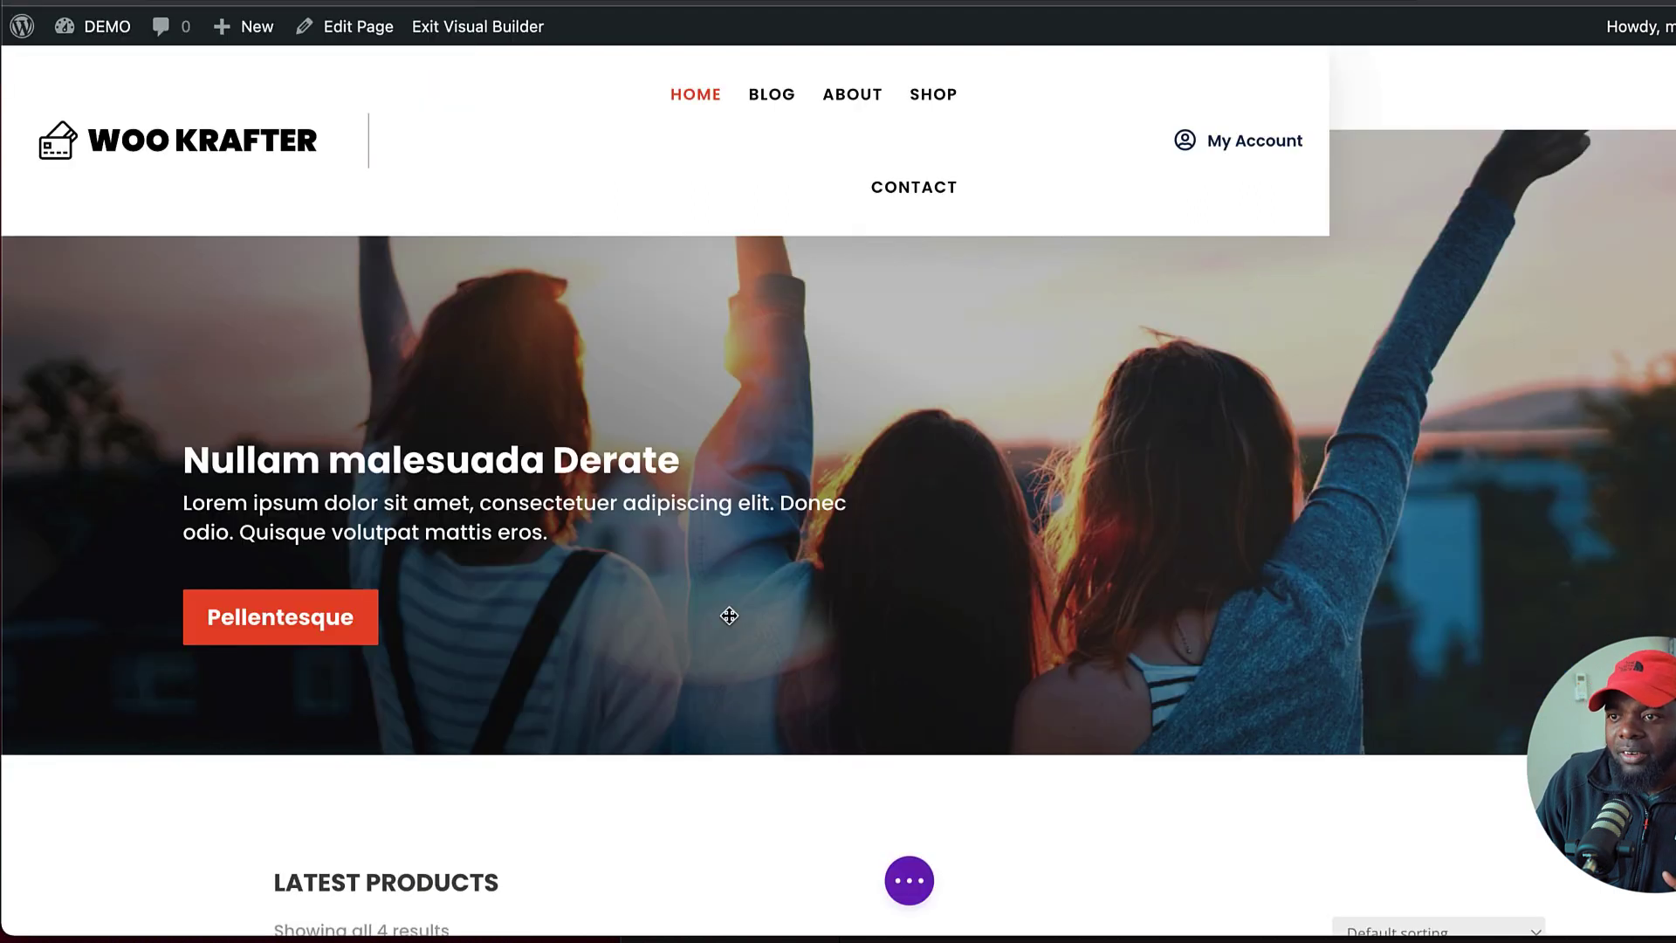
Swap the Praesent Dapibus image for the photo of a woman's hand holding a glass beside black heels
{"action": "scroll", "coordinate": [704, 605], "scroll_direction": "down", "scroll_amount": 15}
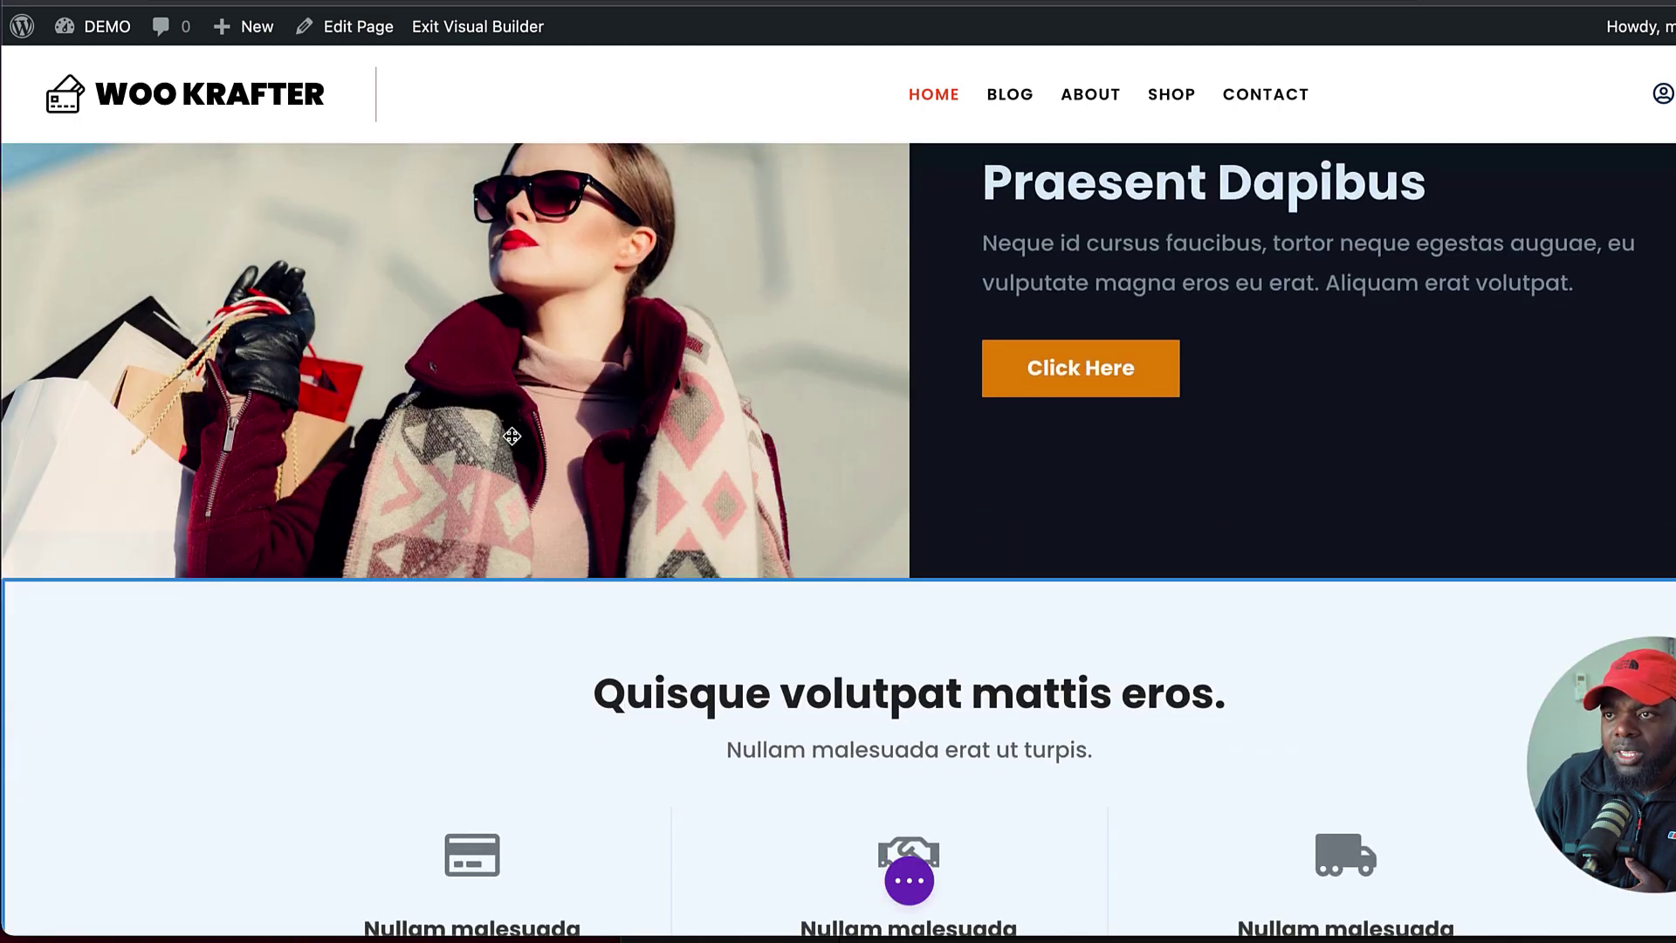
{"action": "scroll", "coordinate": [739, 542], "scroll_direction": "up", "scroll_amount": 10}
{"action": "scroll", "coordinate": [669, 615], "scroll_direction": "down", "scroll_amount": 4}
{"action": "scroll", "coordinate": [668, 615], "scroll_direction": "down", "scroll_amount": 7}
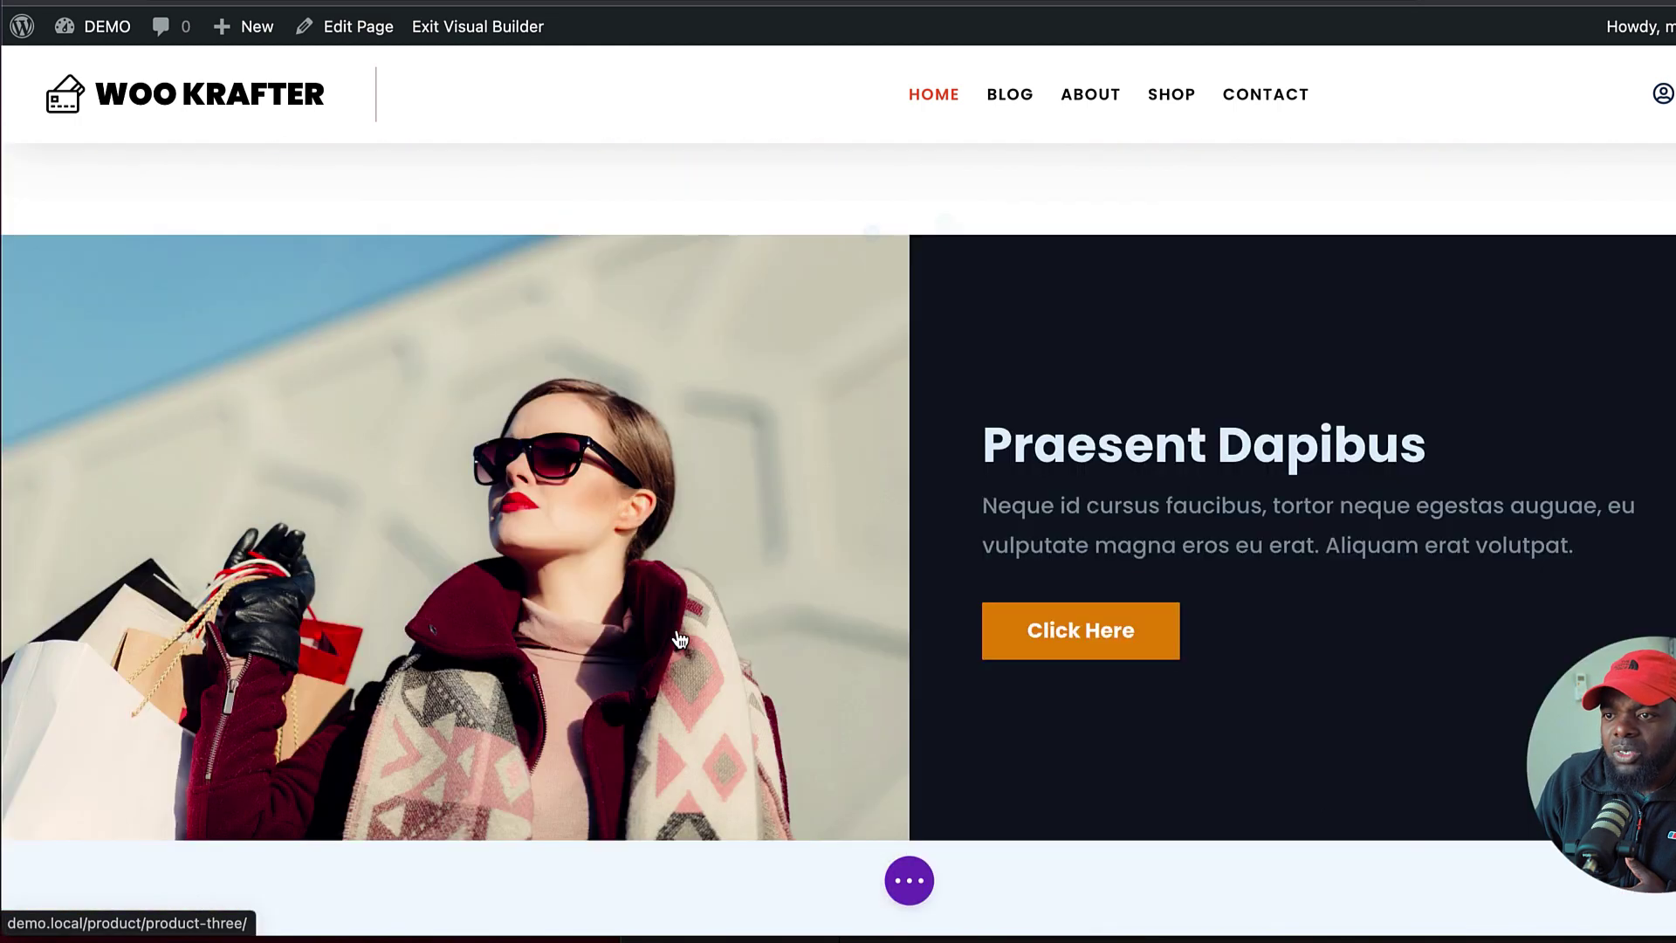
{"action": "scroll", "coordinate": [673, 489], "scroll_direction": "up", "scroll_amount": 8}
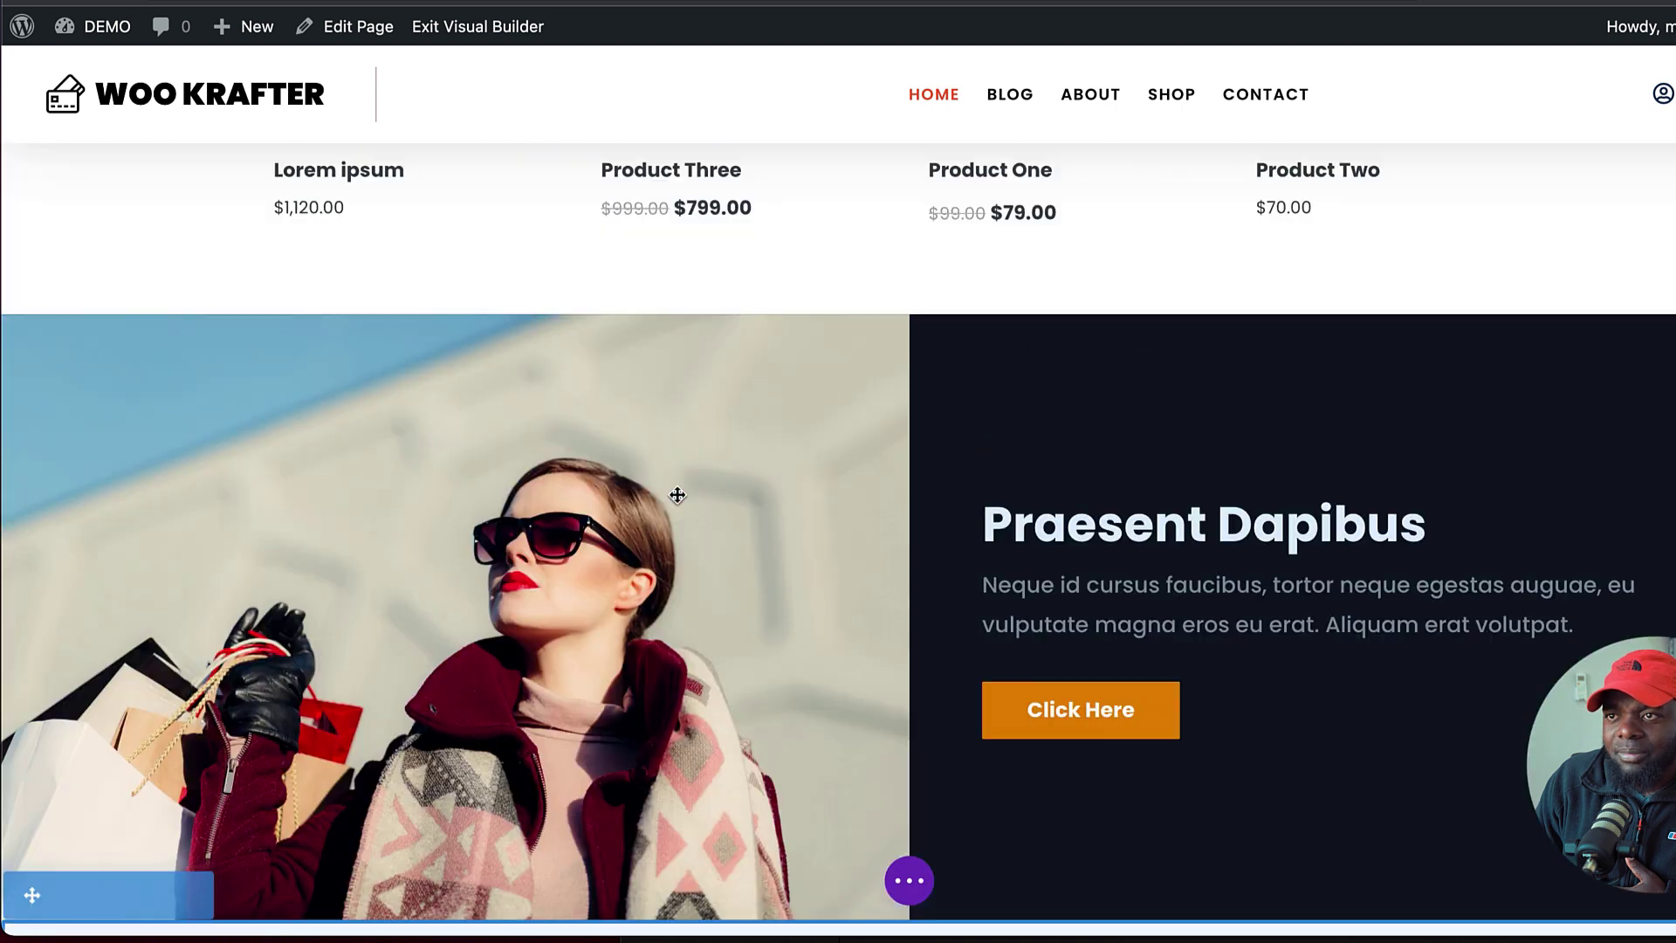
{"action": "scroll", "coordinate": [677, 498], "scroll_direction": "down", "scroll_amount": 4}
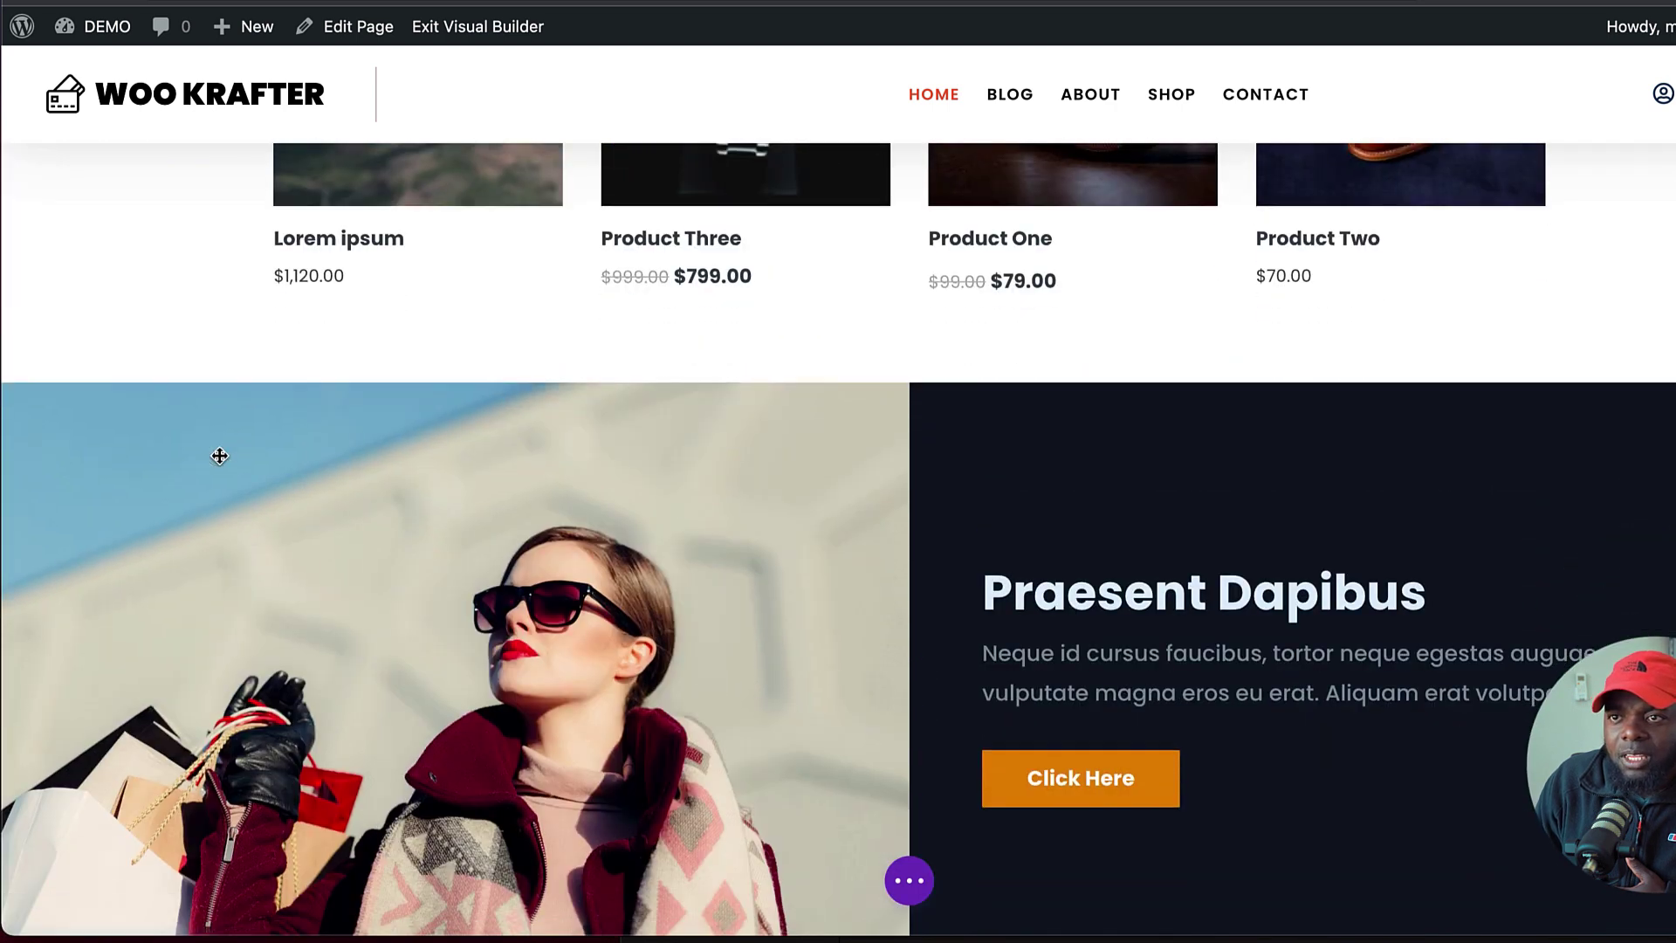
{"action": "mouse_move", "coordinate": [217, 457]}
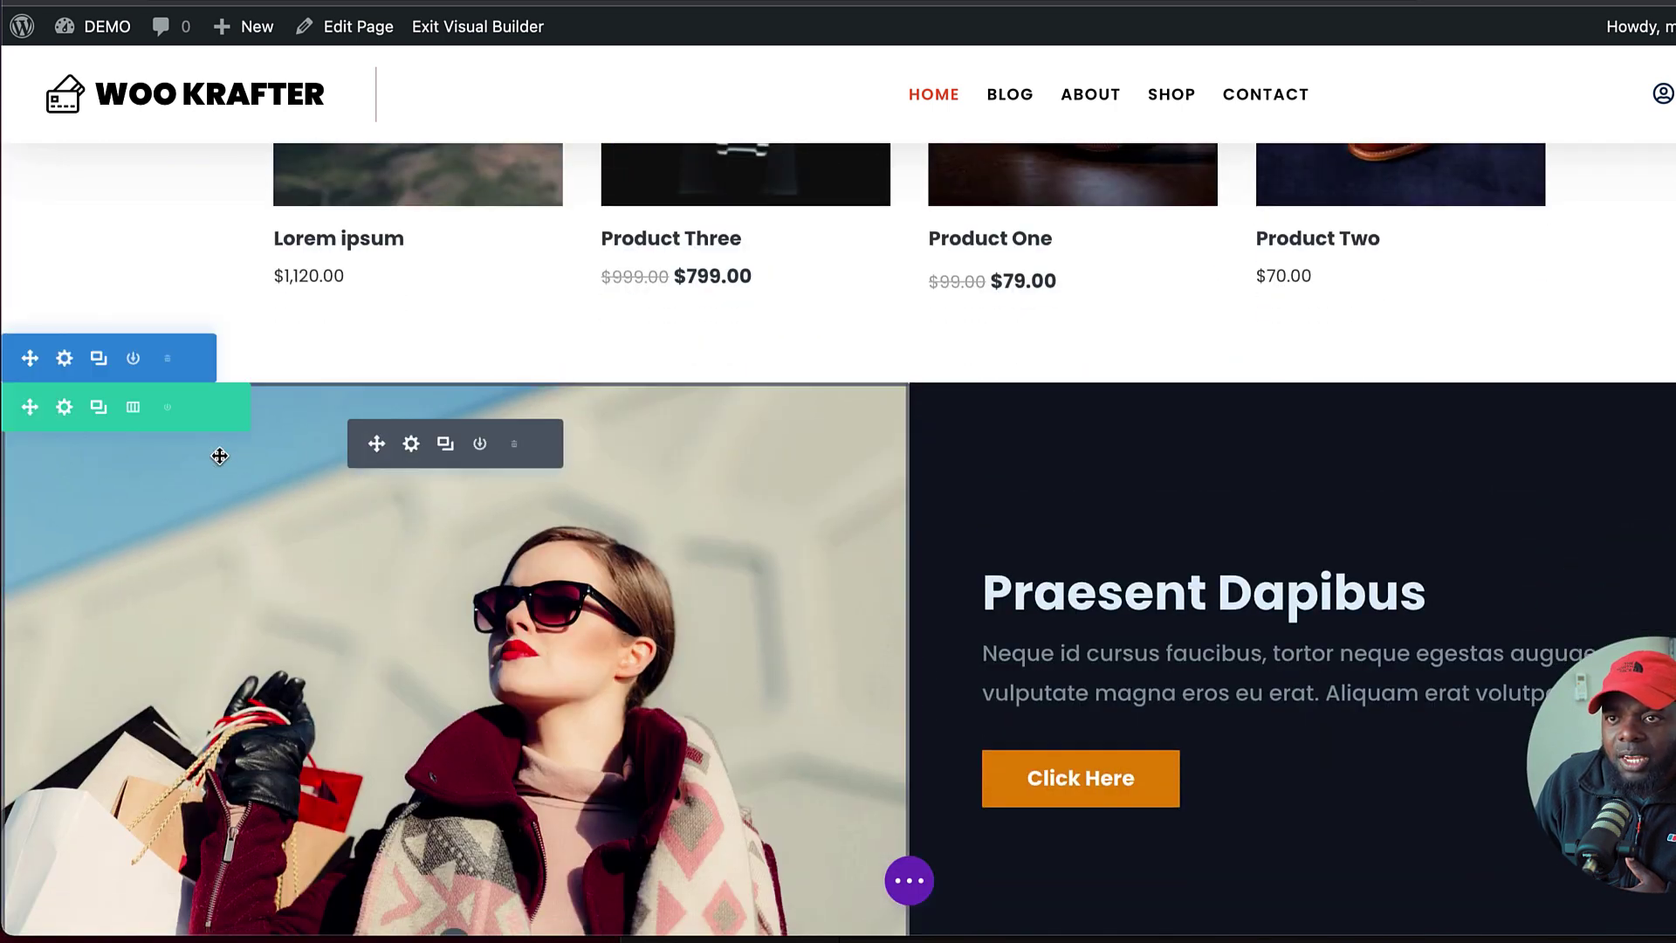
{"action": "left_click", "coordinate": [411, 446]}
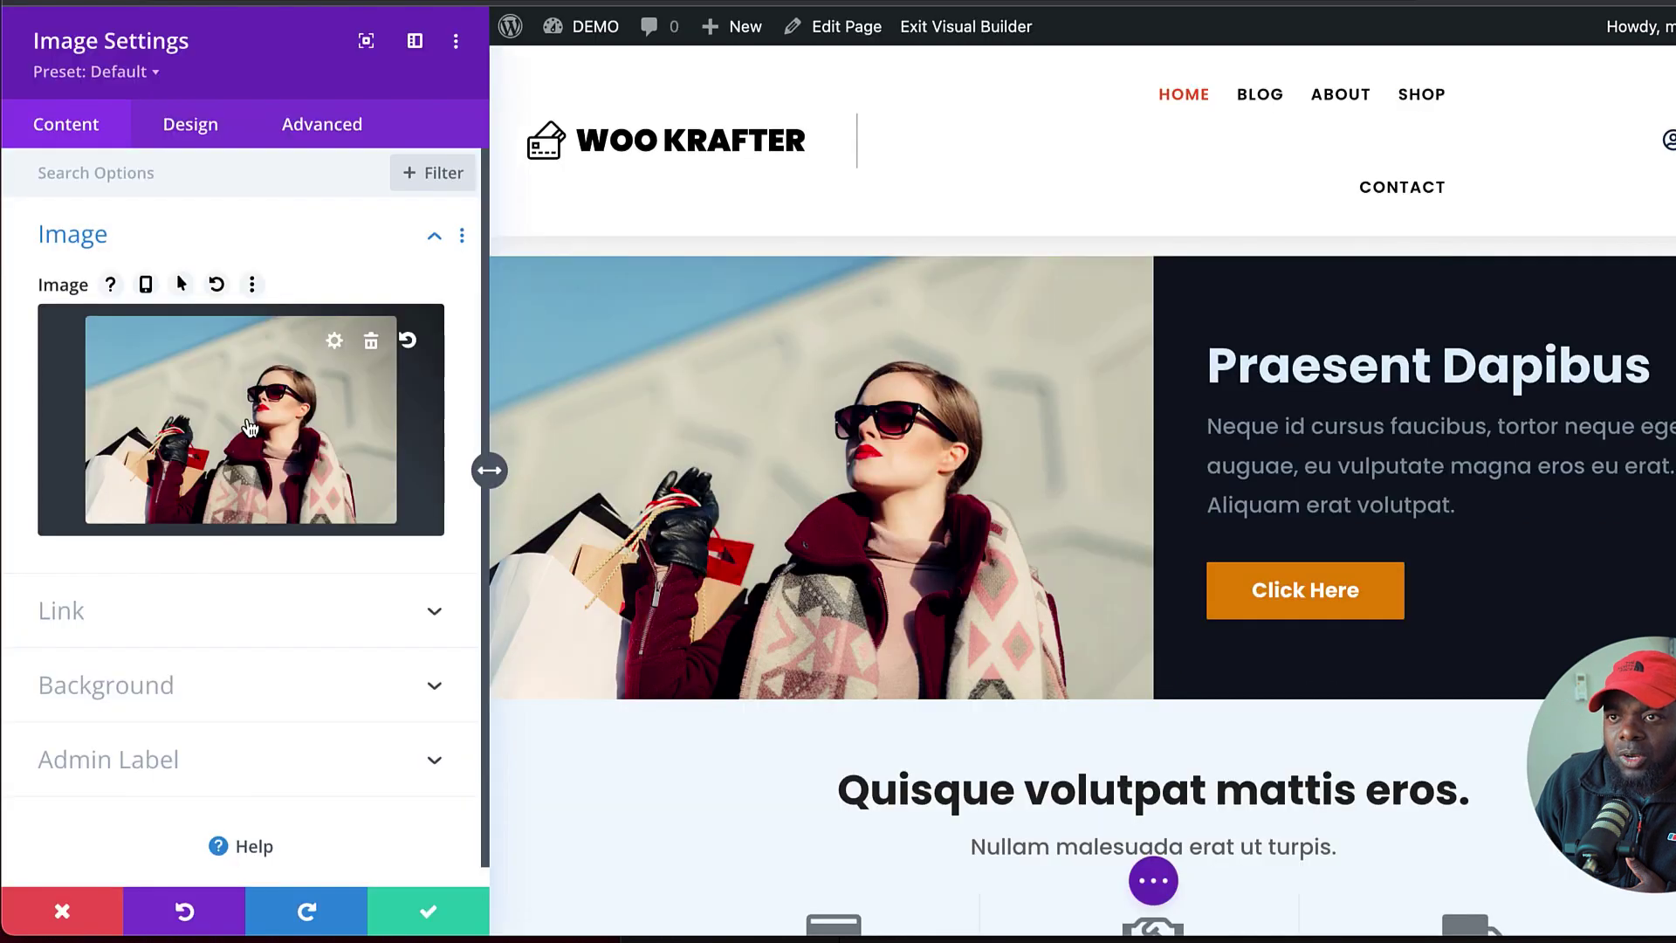
{"action": "left_click", "coordinate": [250, 427]}
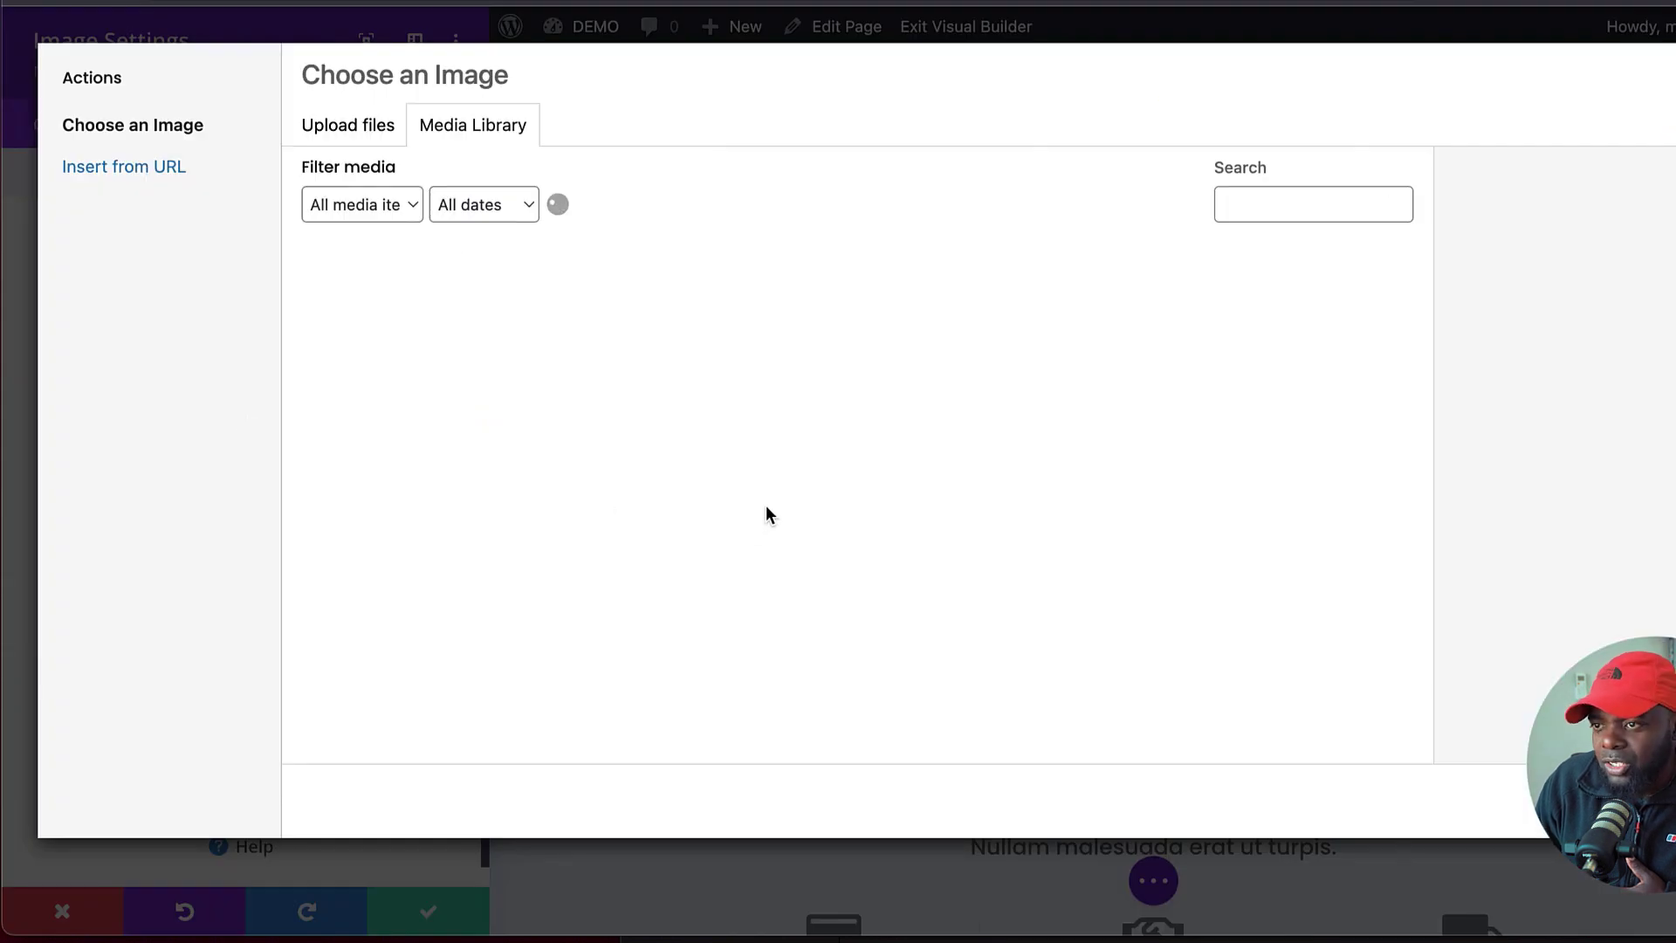
{"action": "scroll", "coordinate": [768, 517], "scroll_direction": "down", "scroll_amount": 8}
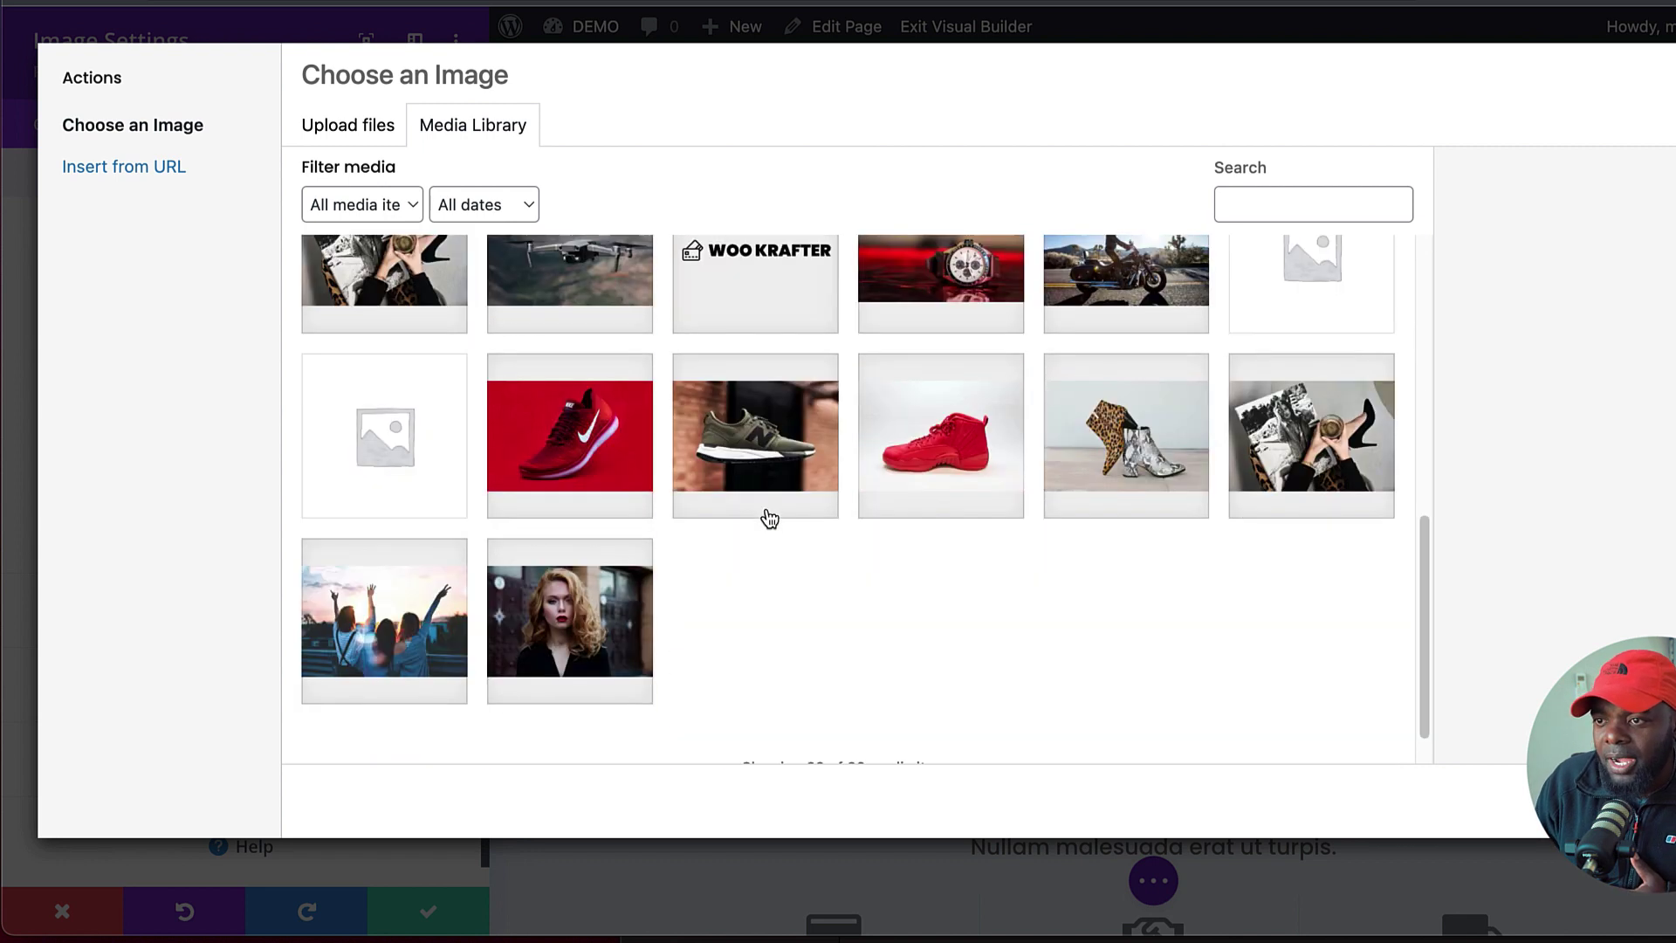
{"action": "scroll", "coordinate": [768, 517], "scroll_direction": "down", "scroll_amount": 1}
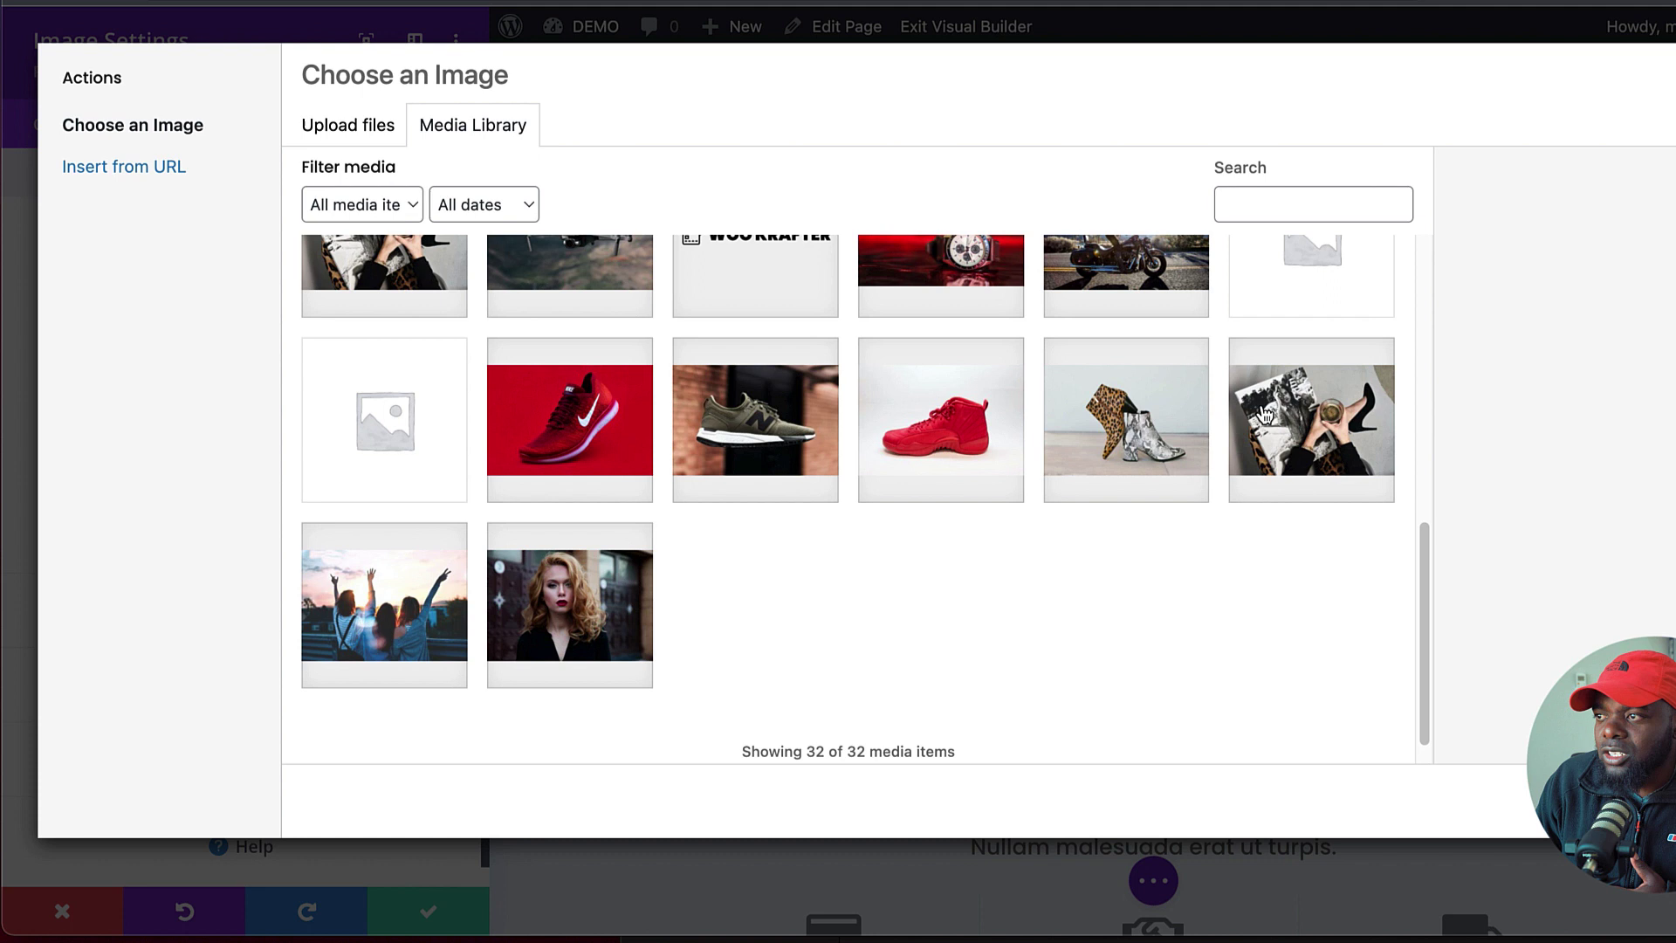
{"action": "left_click", "coordinate": [1289, 428]}
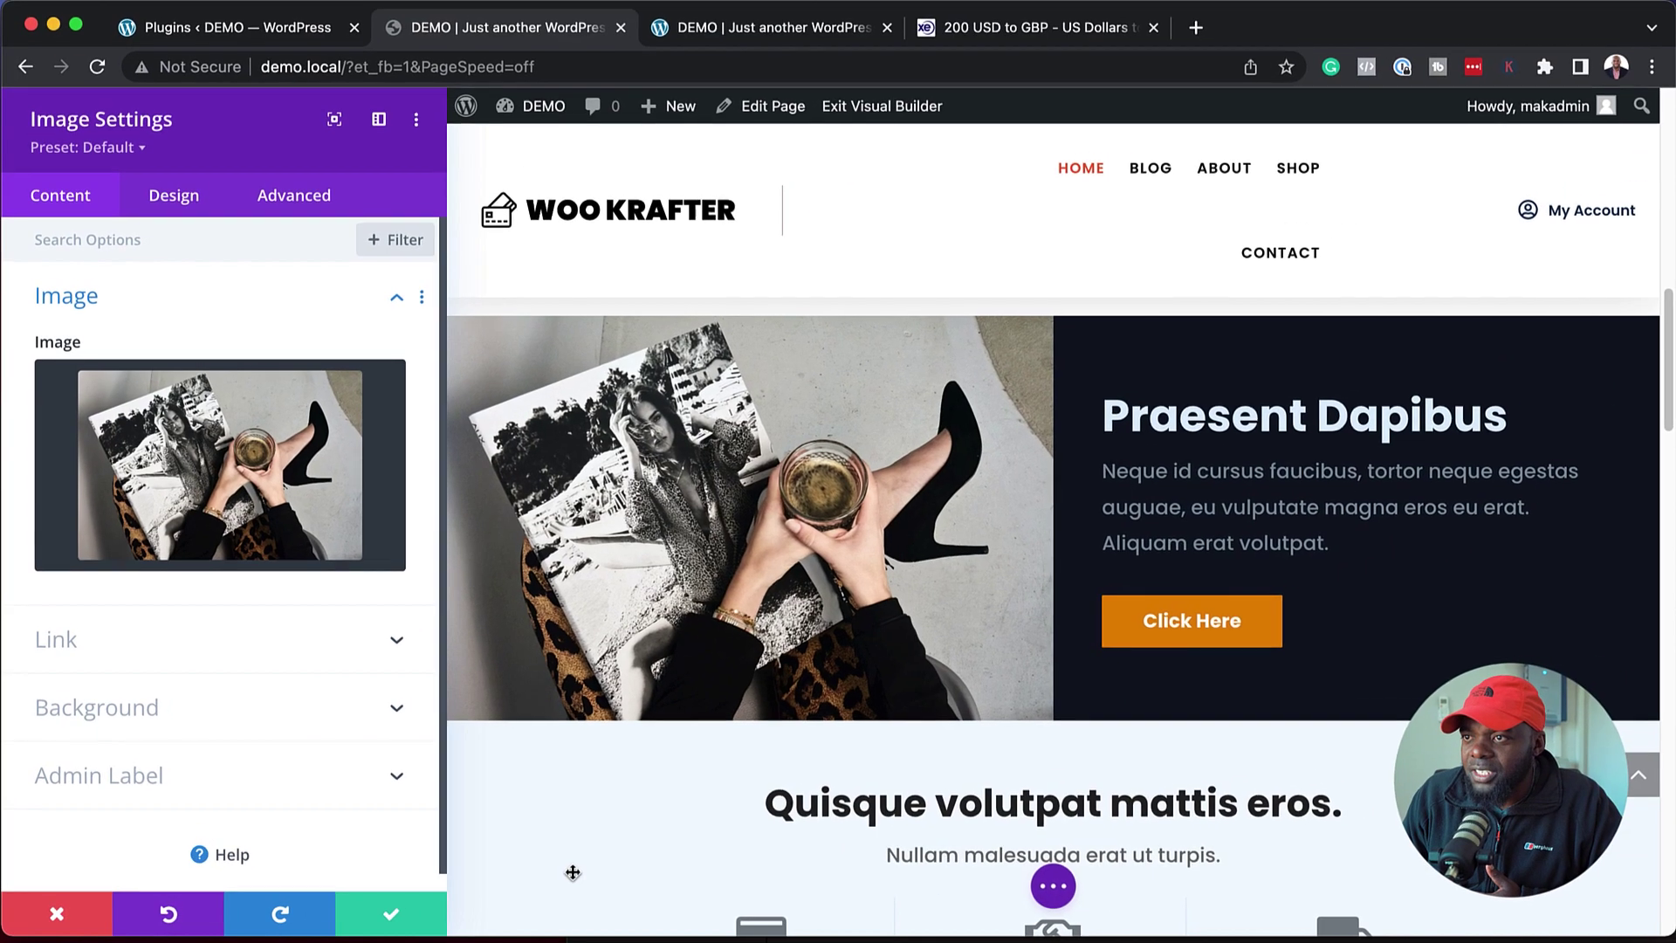
{"action": "left_click", "coordinate": [393, 917]}
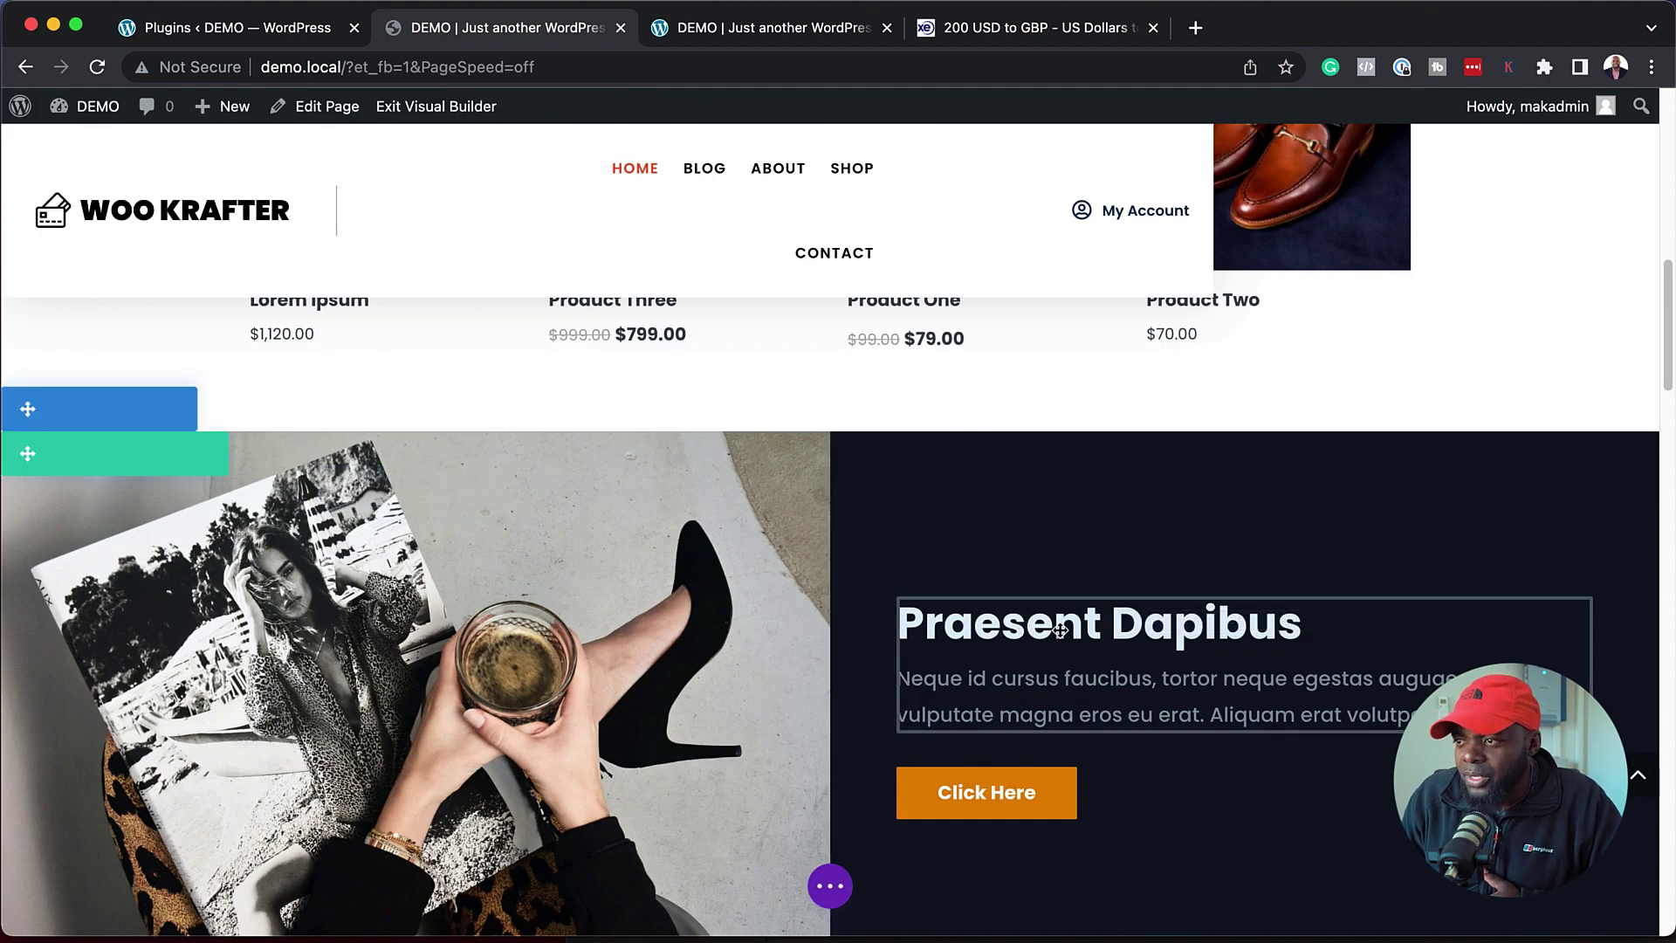
{"action": "mouse_move", "coordinate": [1209, 609]}
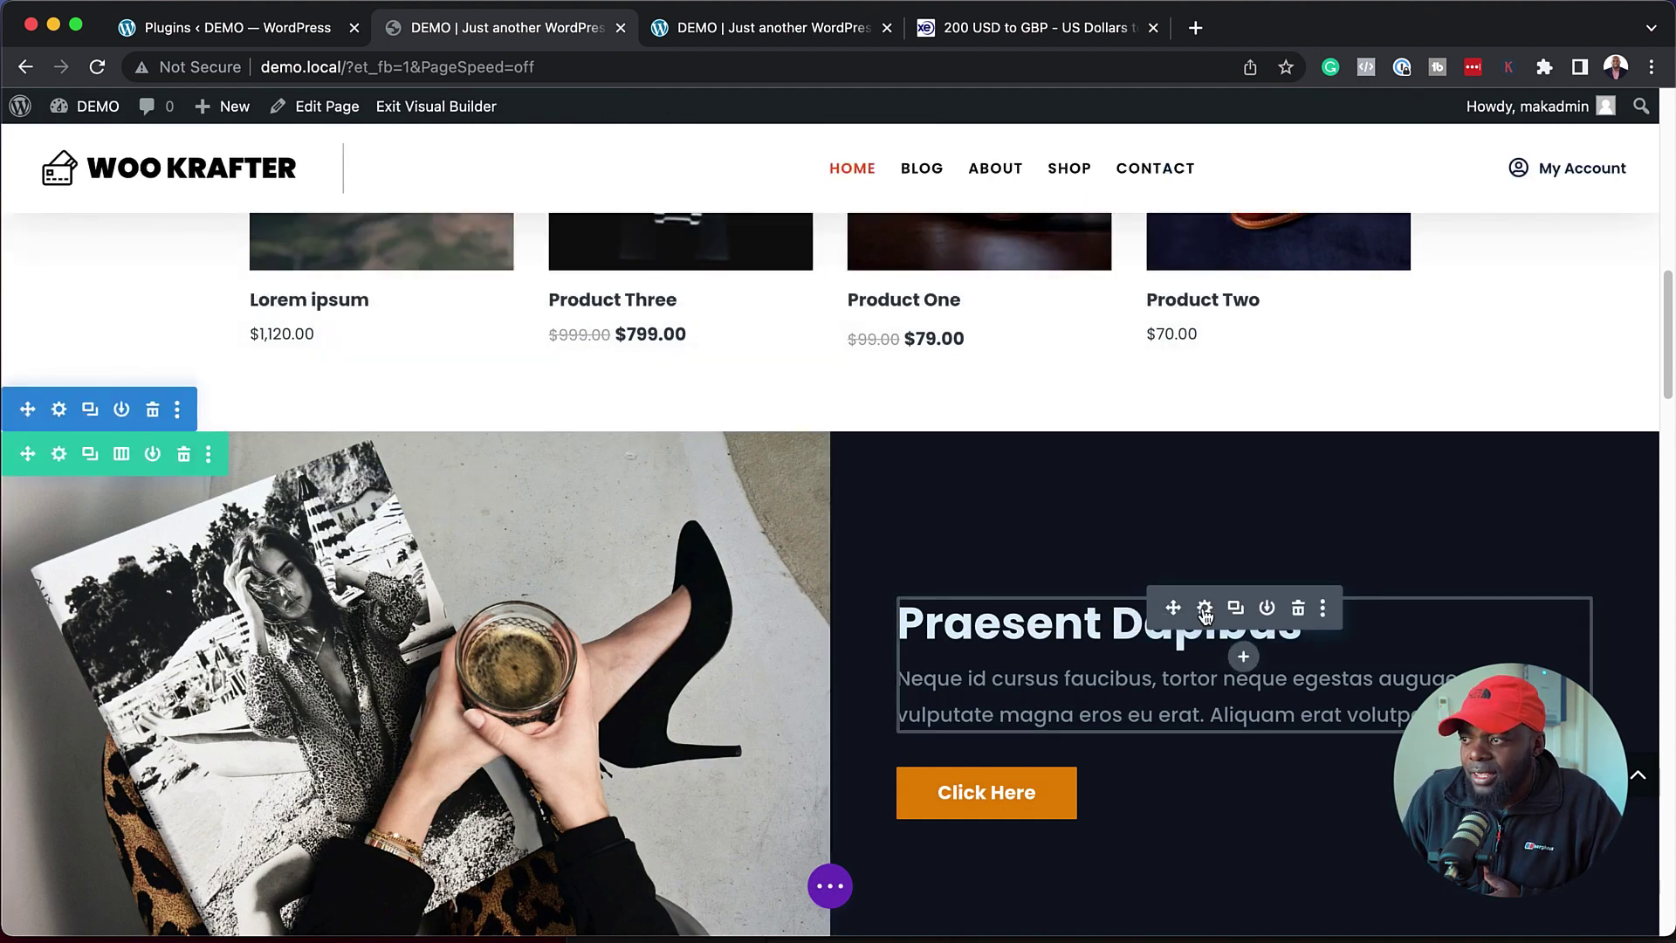
{"action": "left_click", "coordinate": [1205, 609]}
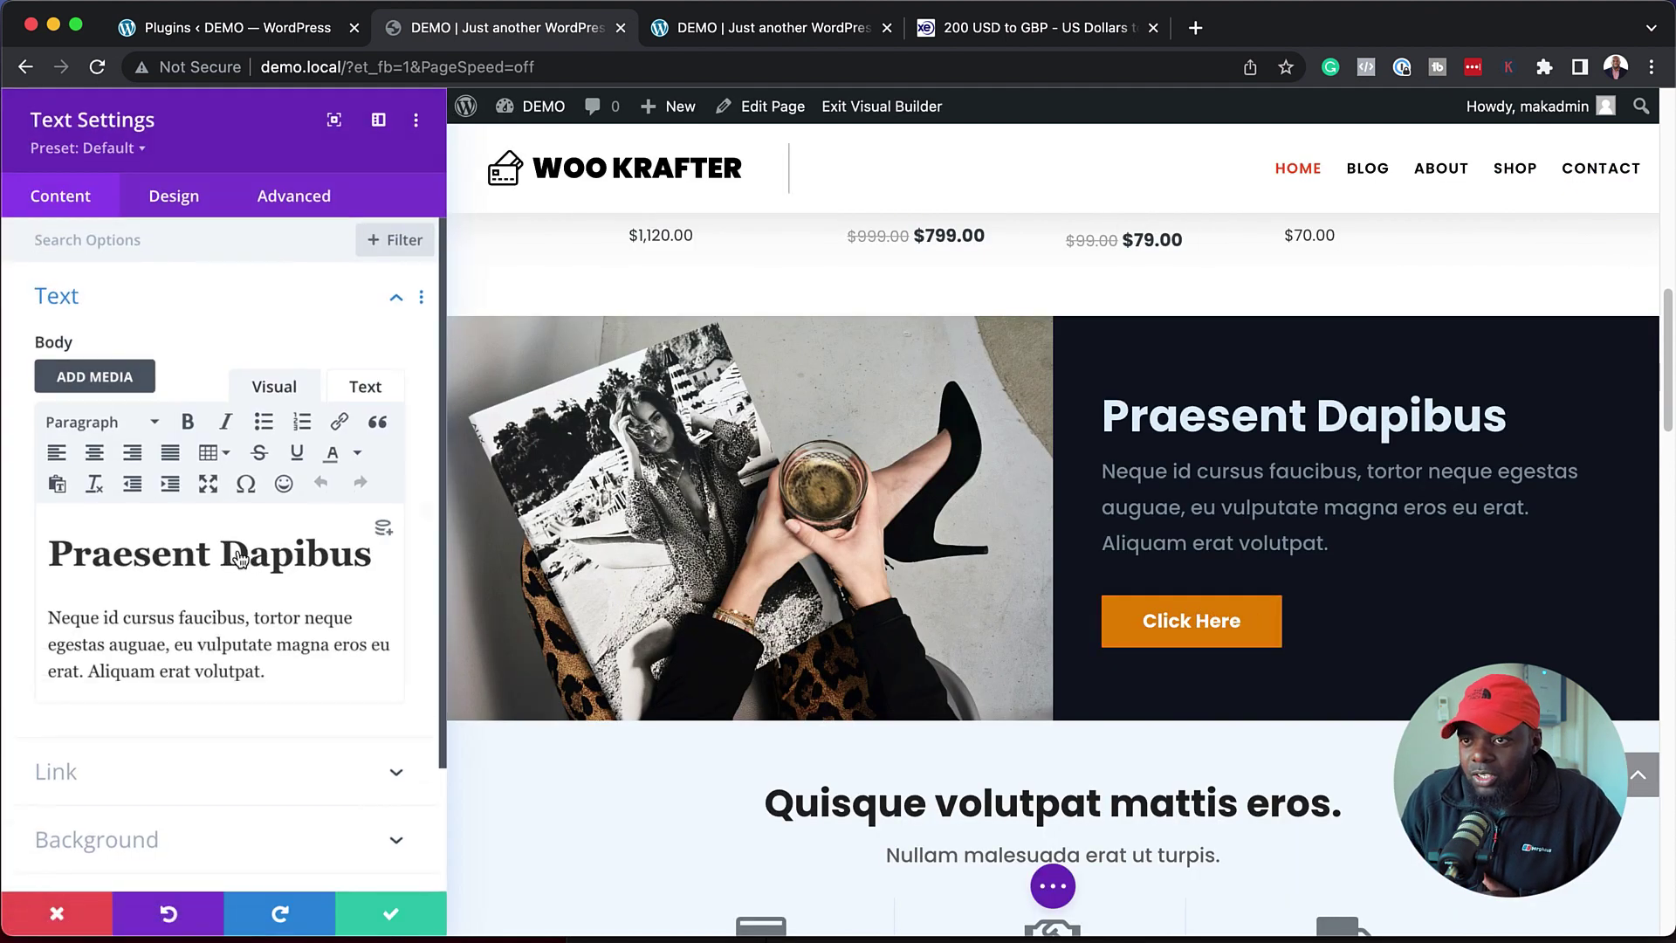
{"action": "left_click", "coordinate": [220, 555]}
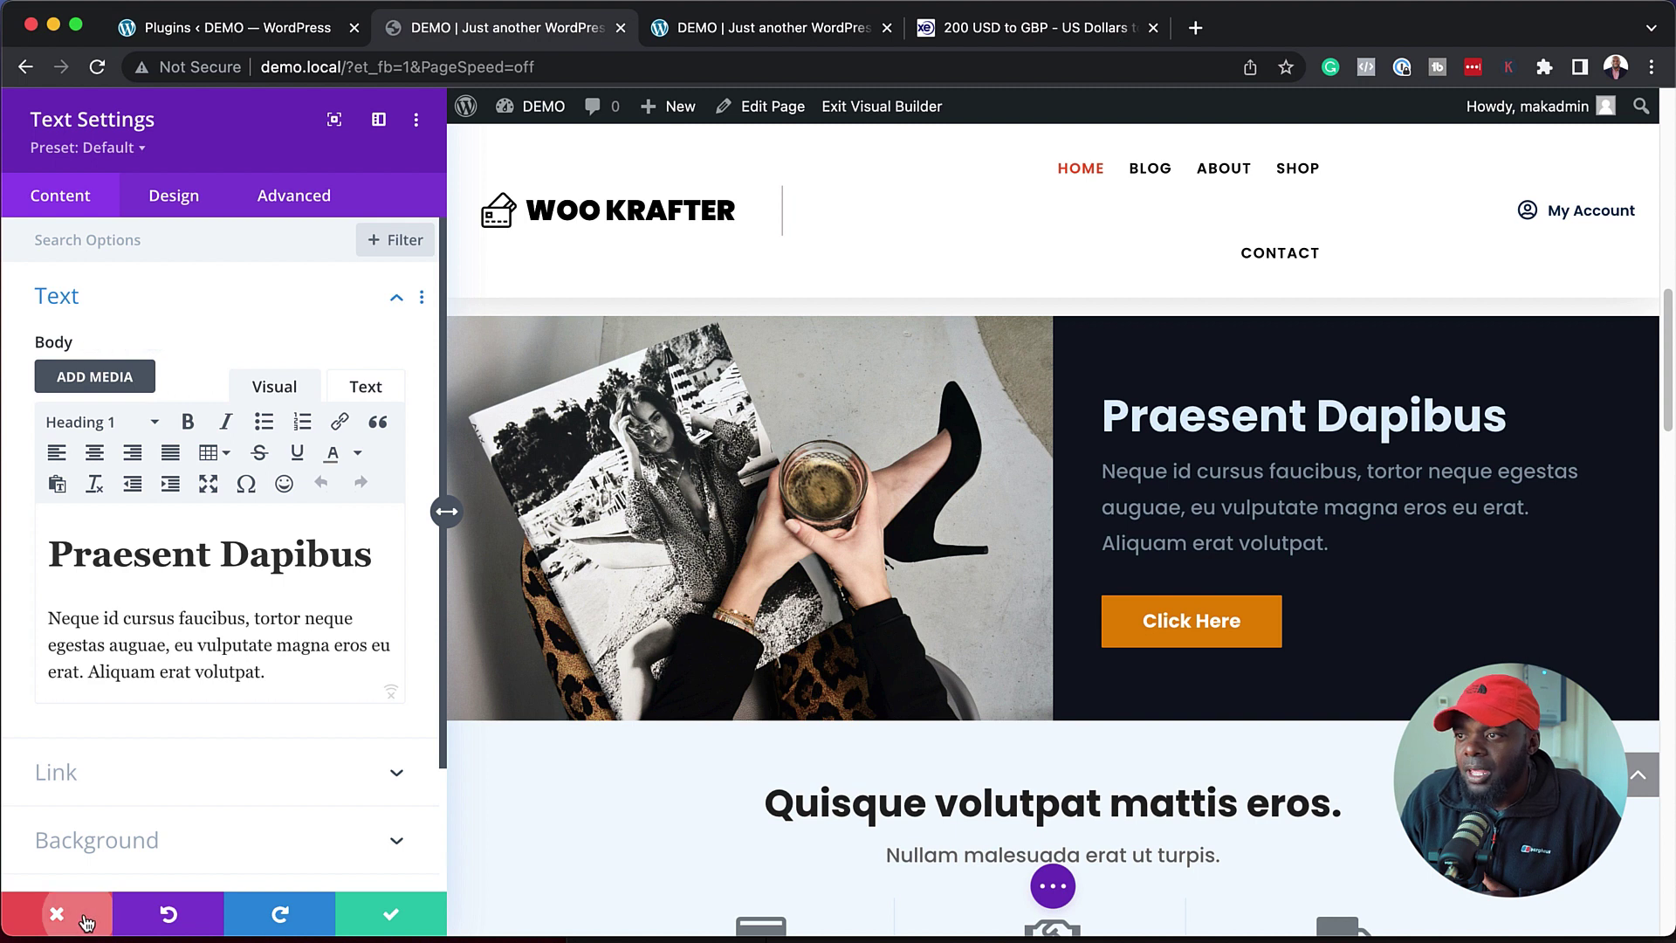
{"action": "key", "text": "Escape"}
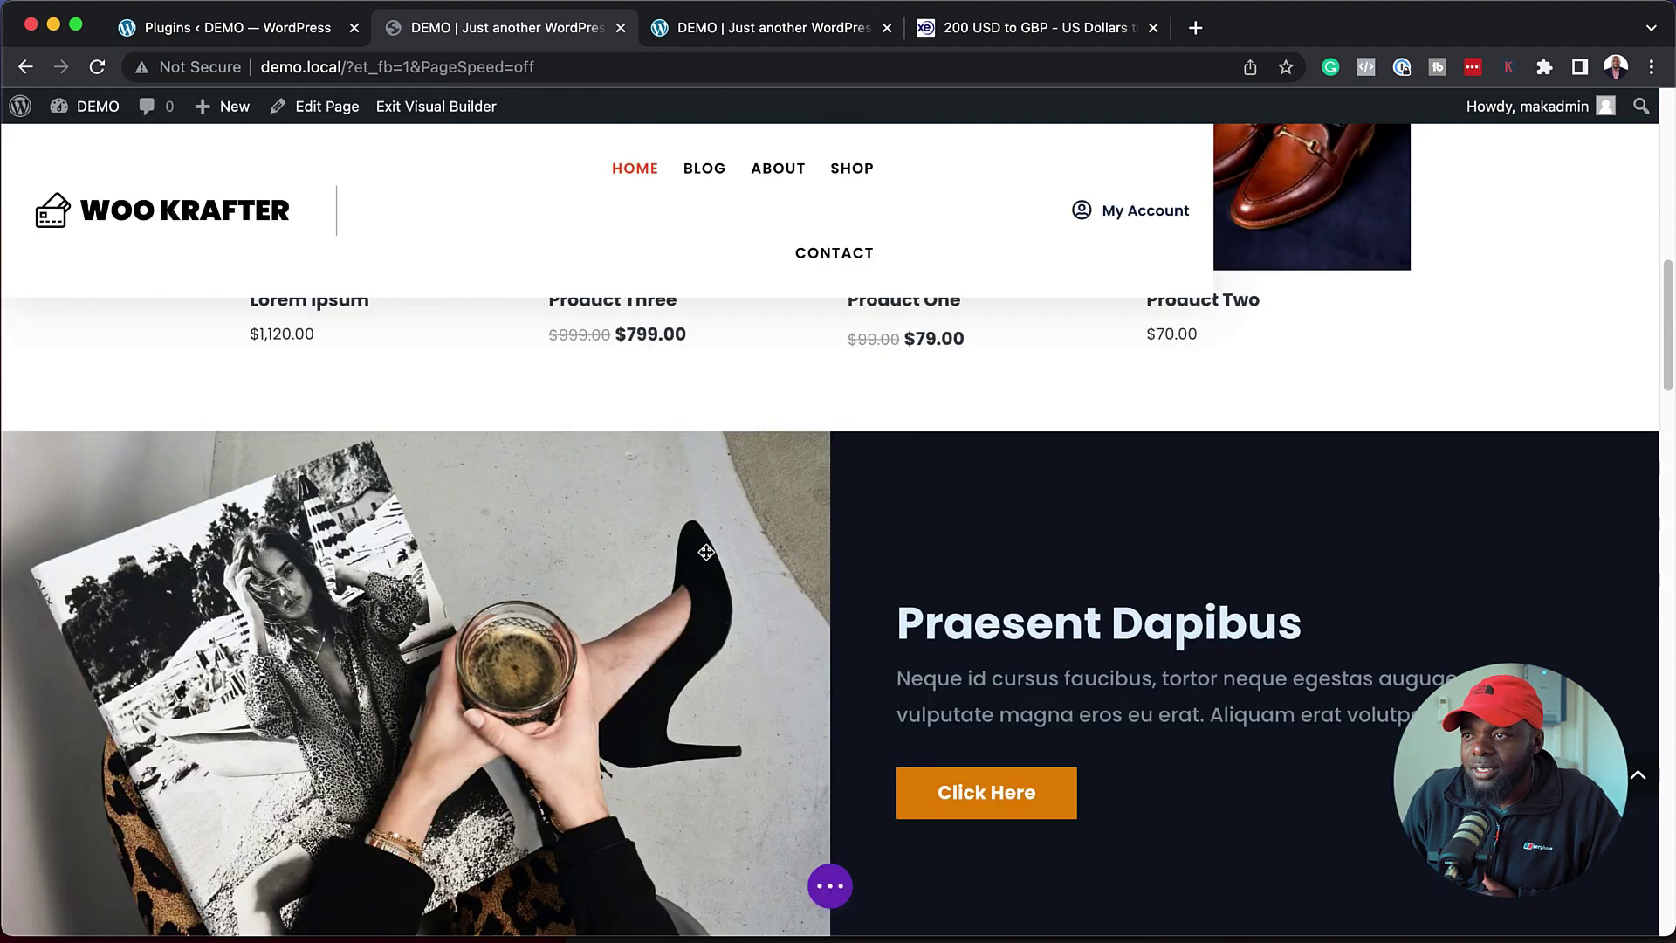
{"action": "scroll", "coordinate": [756, 718], "scroll_direction": "up", "scroll_amount": 10}
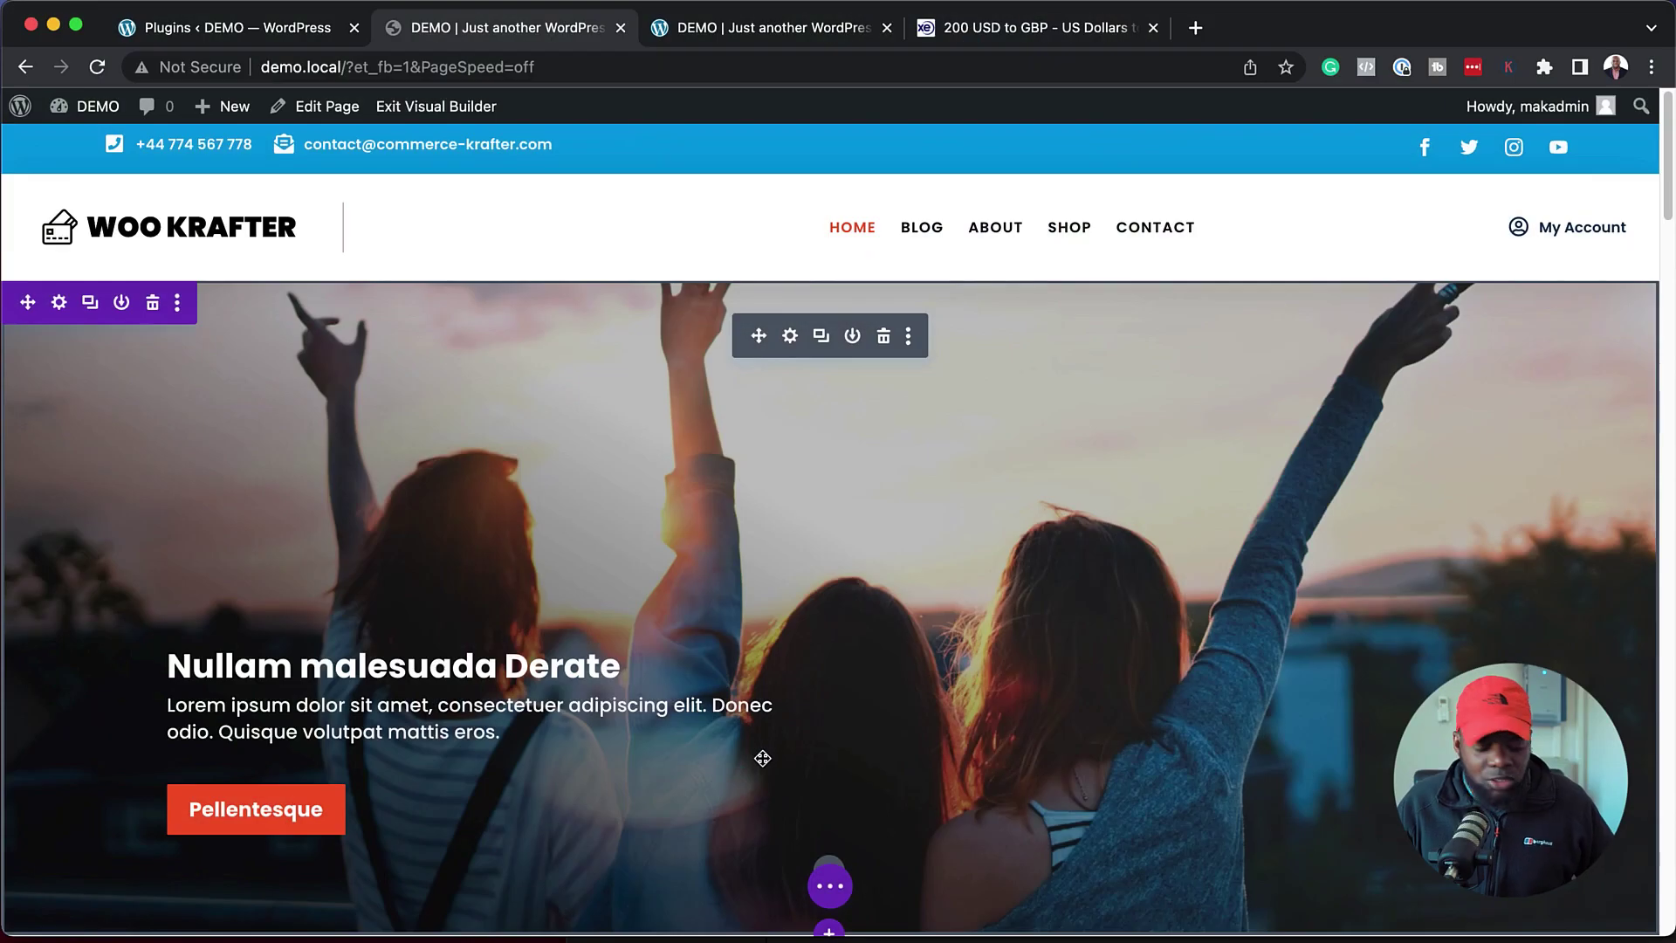
Go to the admin dashboard and open the Products list showing the store's four items
{"action": "mouse_move", "coordinate": [86, 106]}
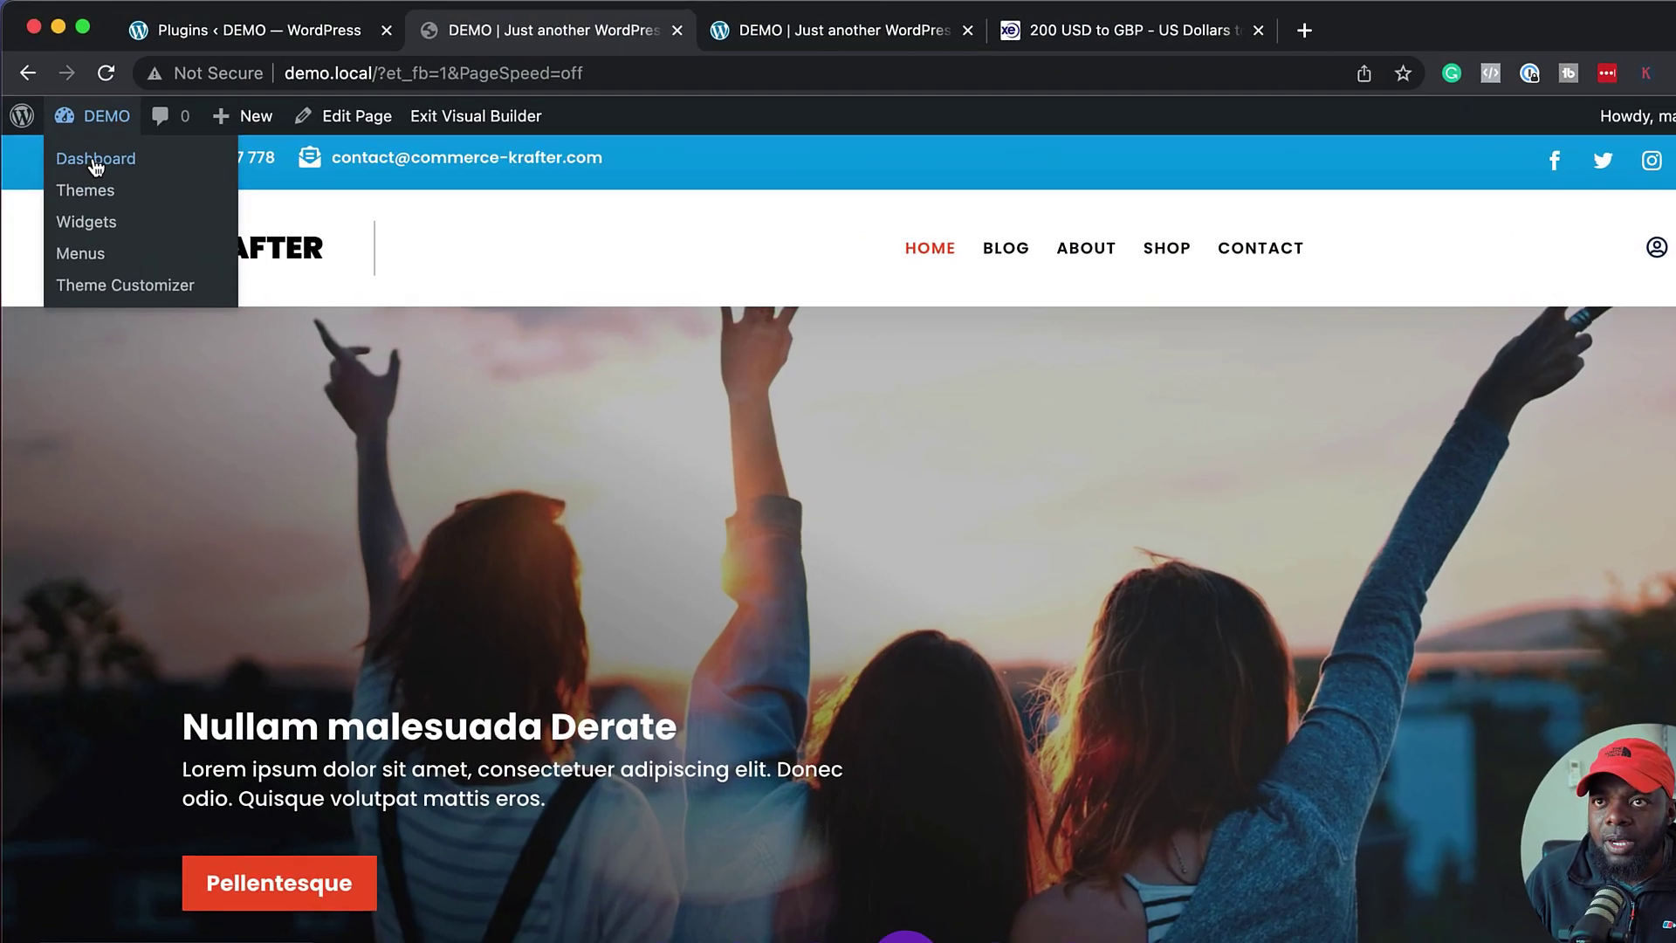
{"action": "left_click", "coordinate": [87, 145]}
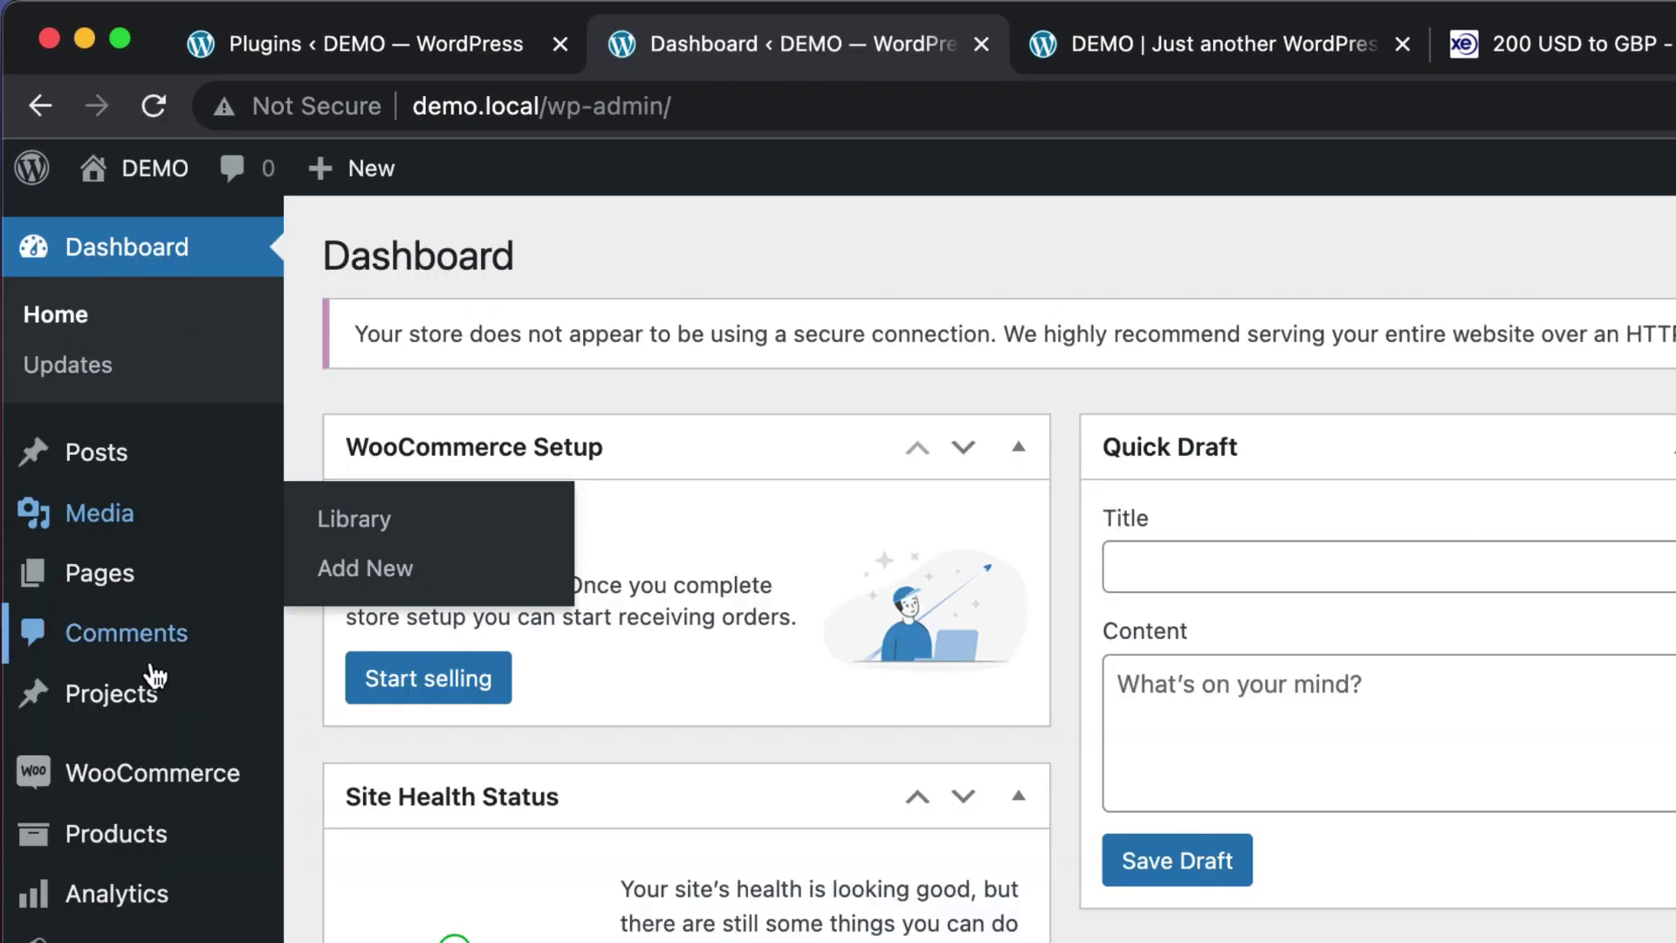
{"action": "mouse_move", "coordinate": [97, 483]}
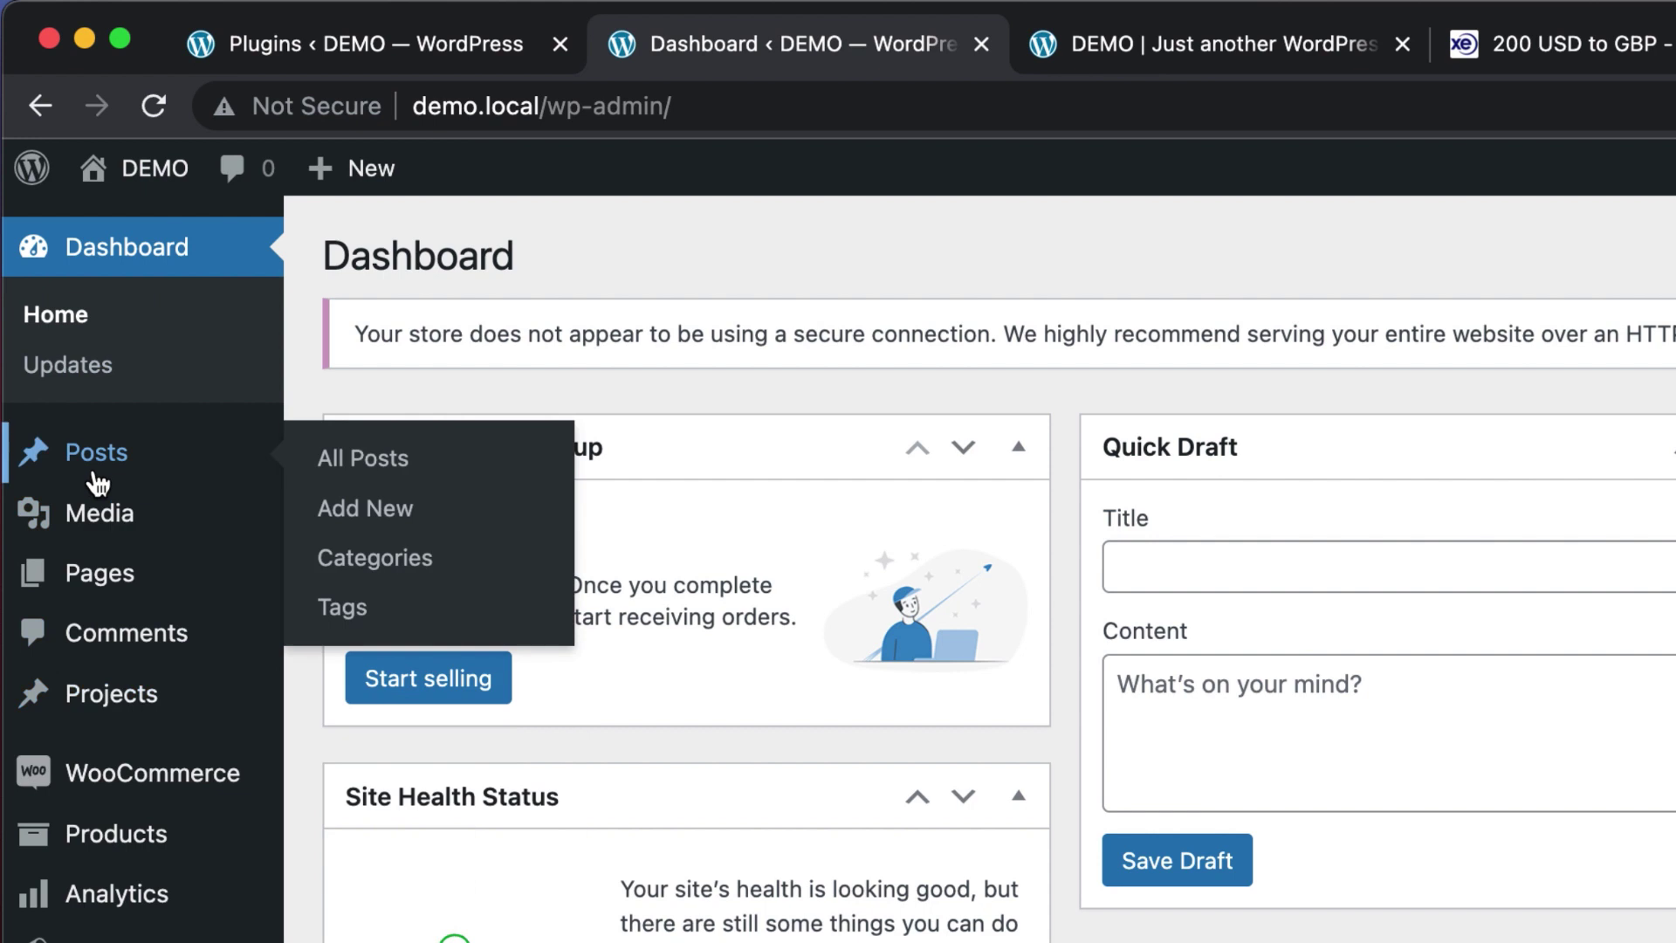
{"action": "scroll", "coordinate": [148, 829], "scroll_direction": "down", "scroll_amount": 3}
{"action": "mouse_move", "coordinate": [135, 802]}
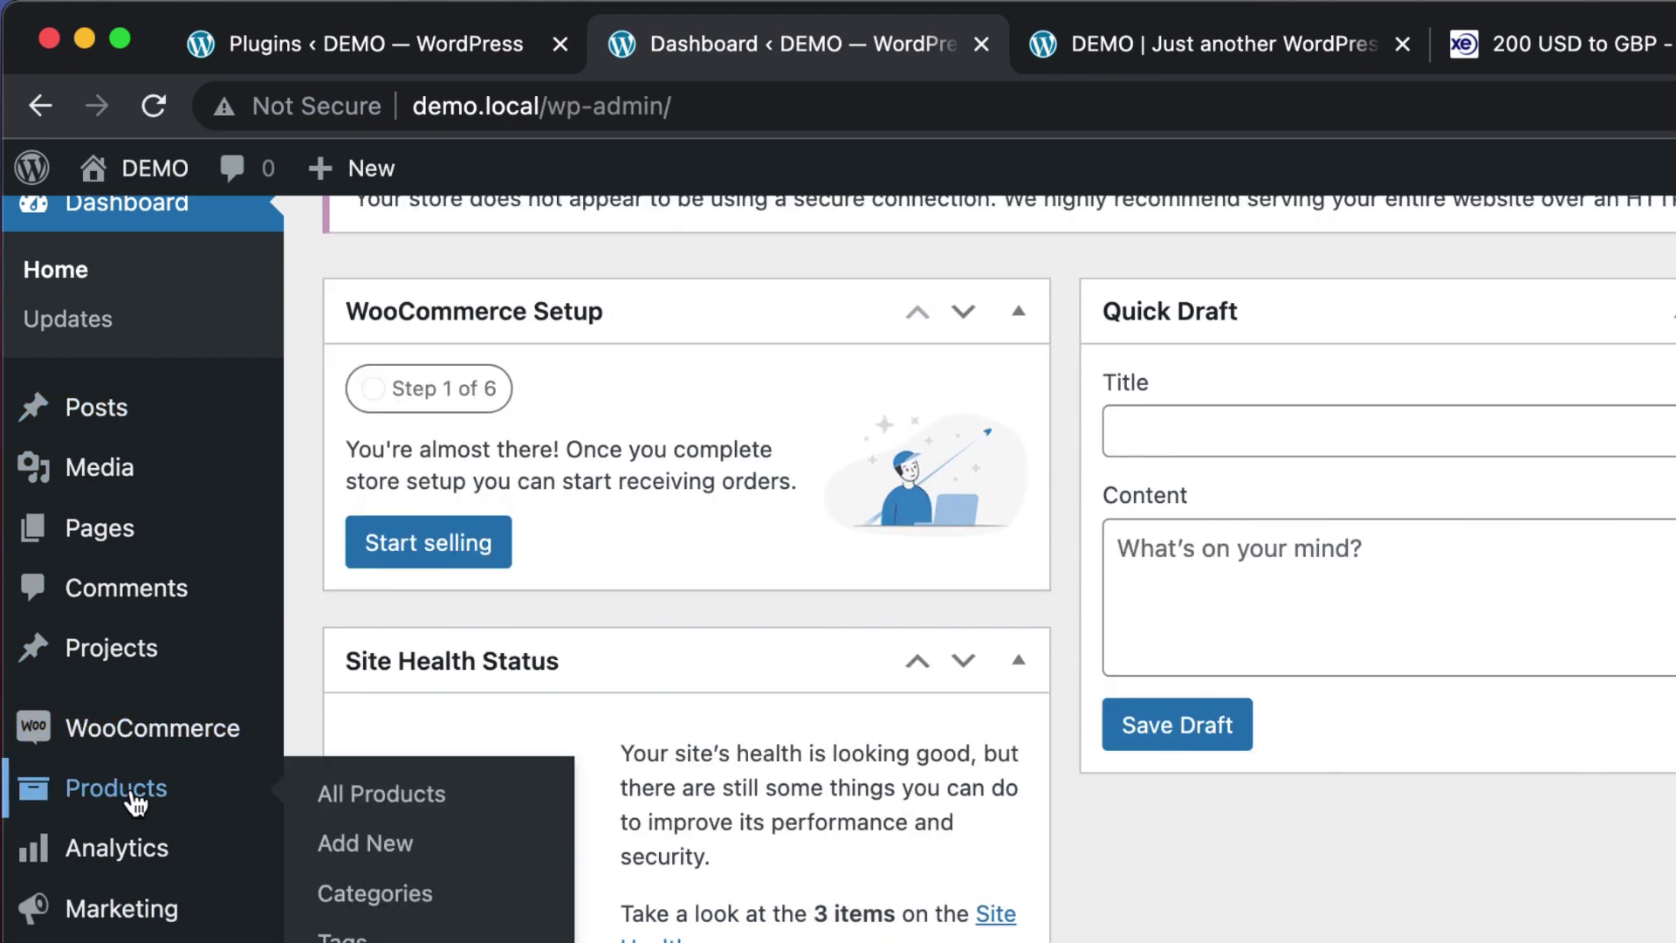
{"action": "left_click", "coordinate": [428, 794]}
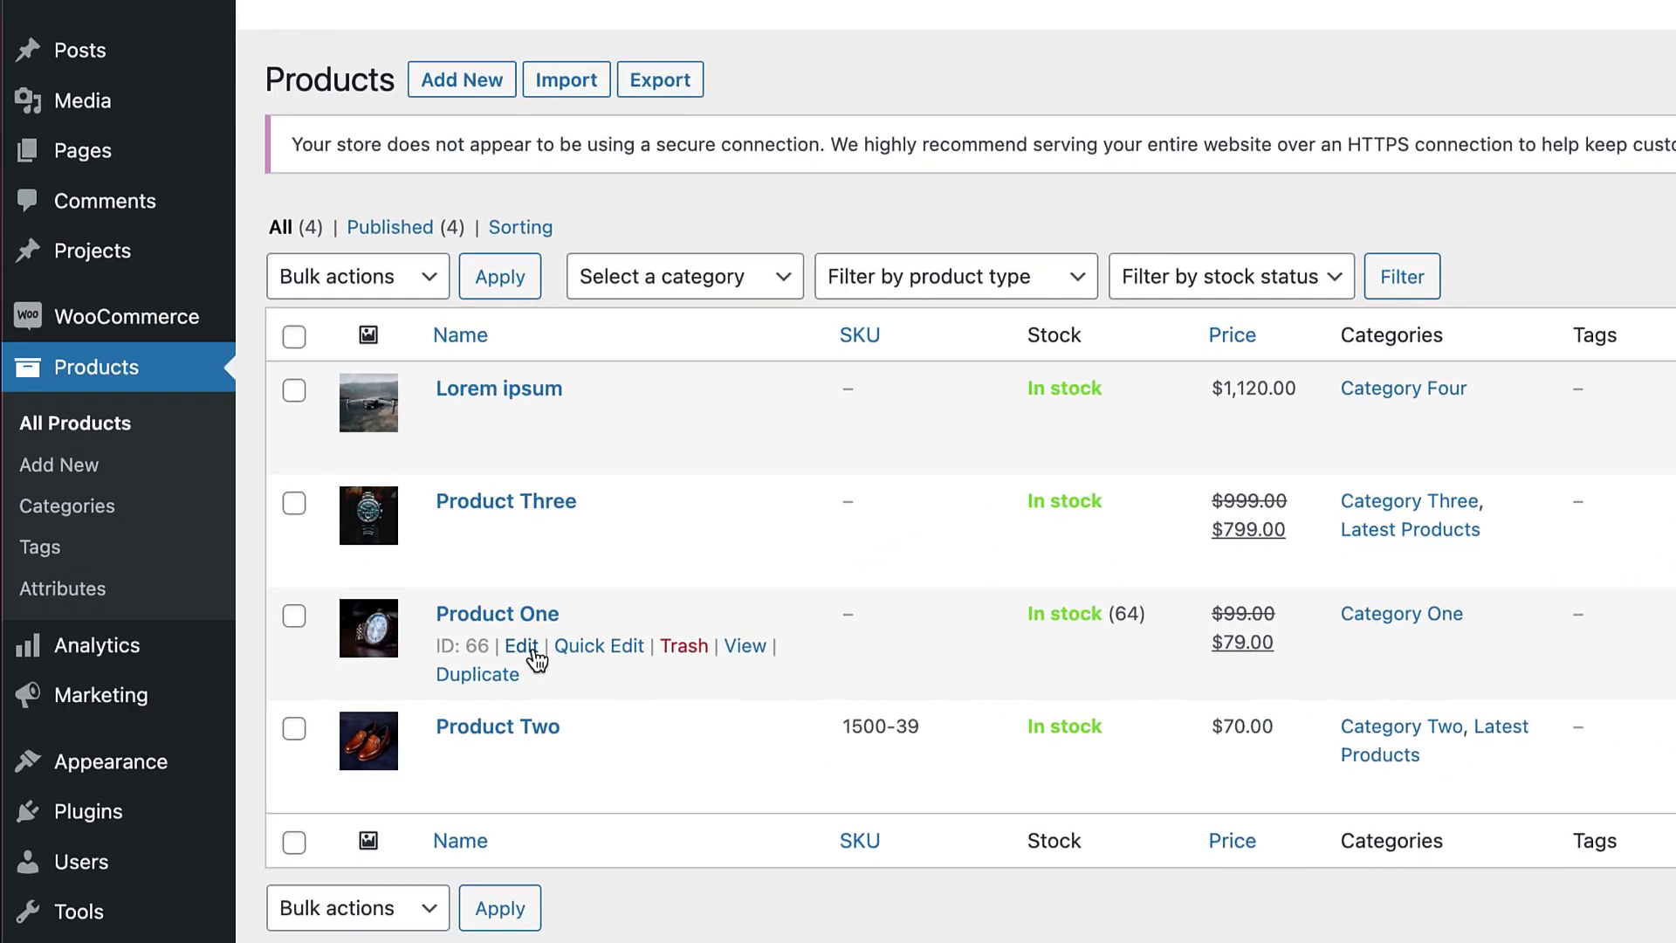
Open Product One for editing and retitle it 'New Product'
{"action": "left_click", "coordinate": [397, 660]}
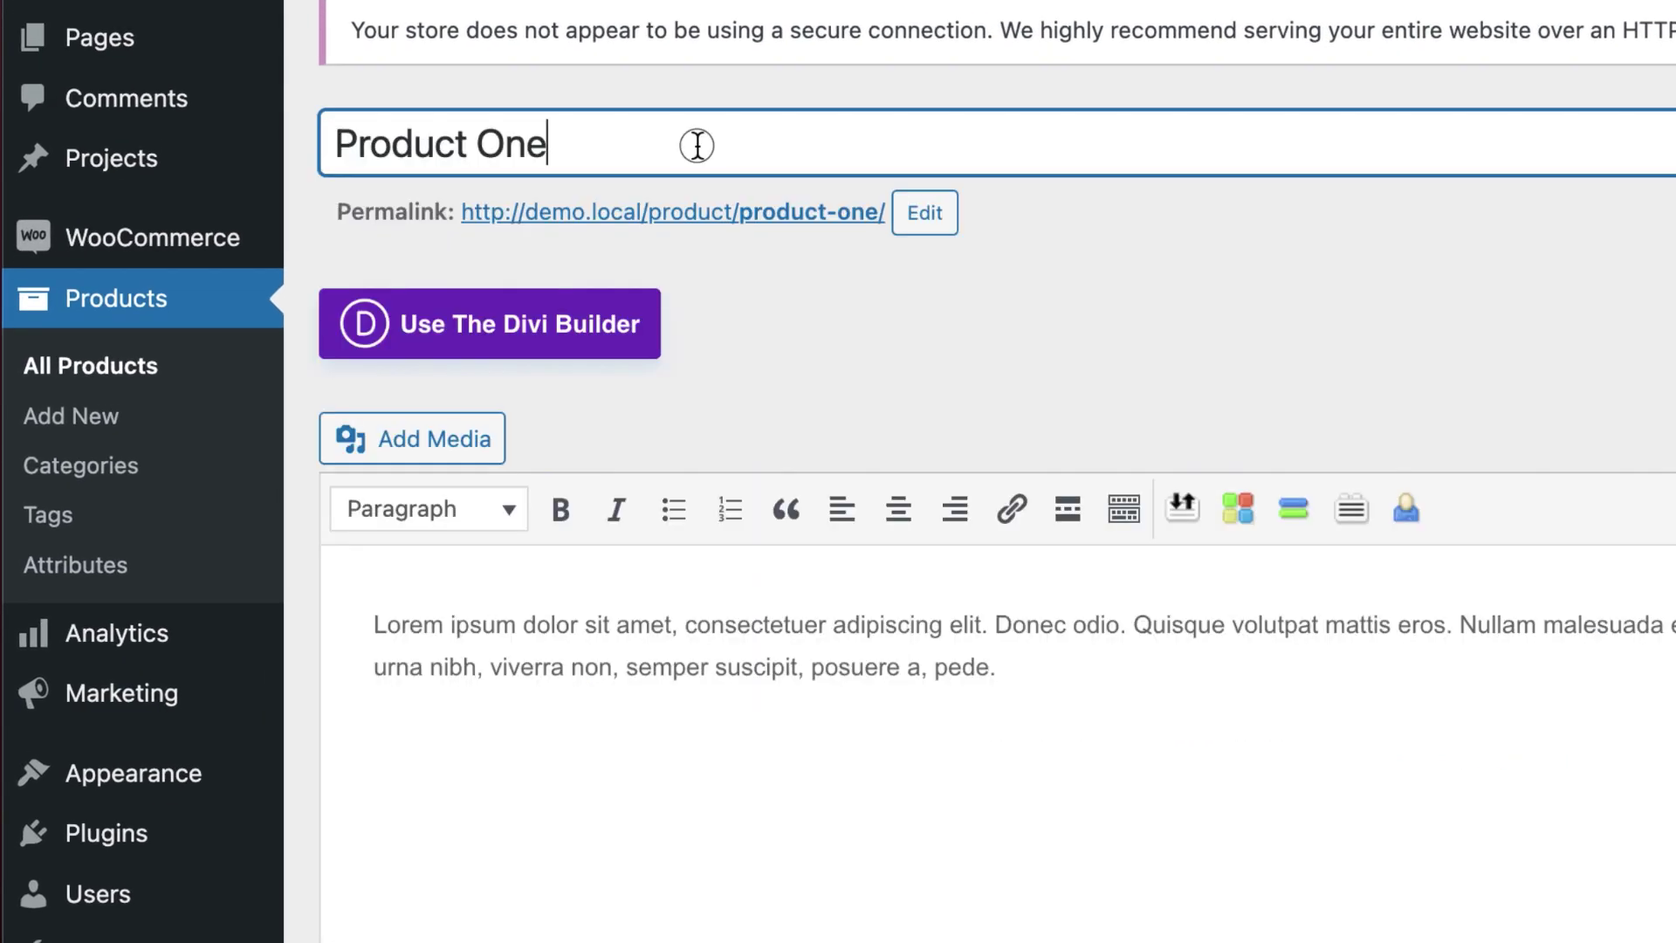
{"action": "triple_click", "coordinate": [698, 146]}
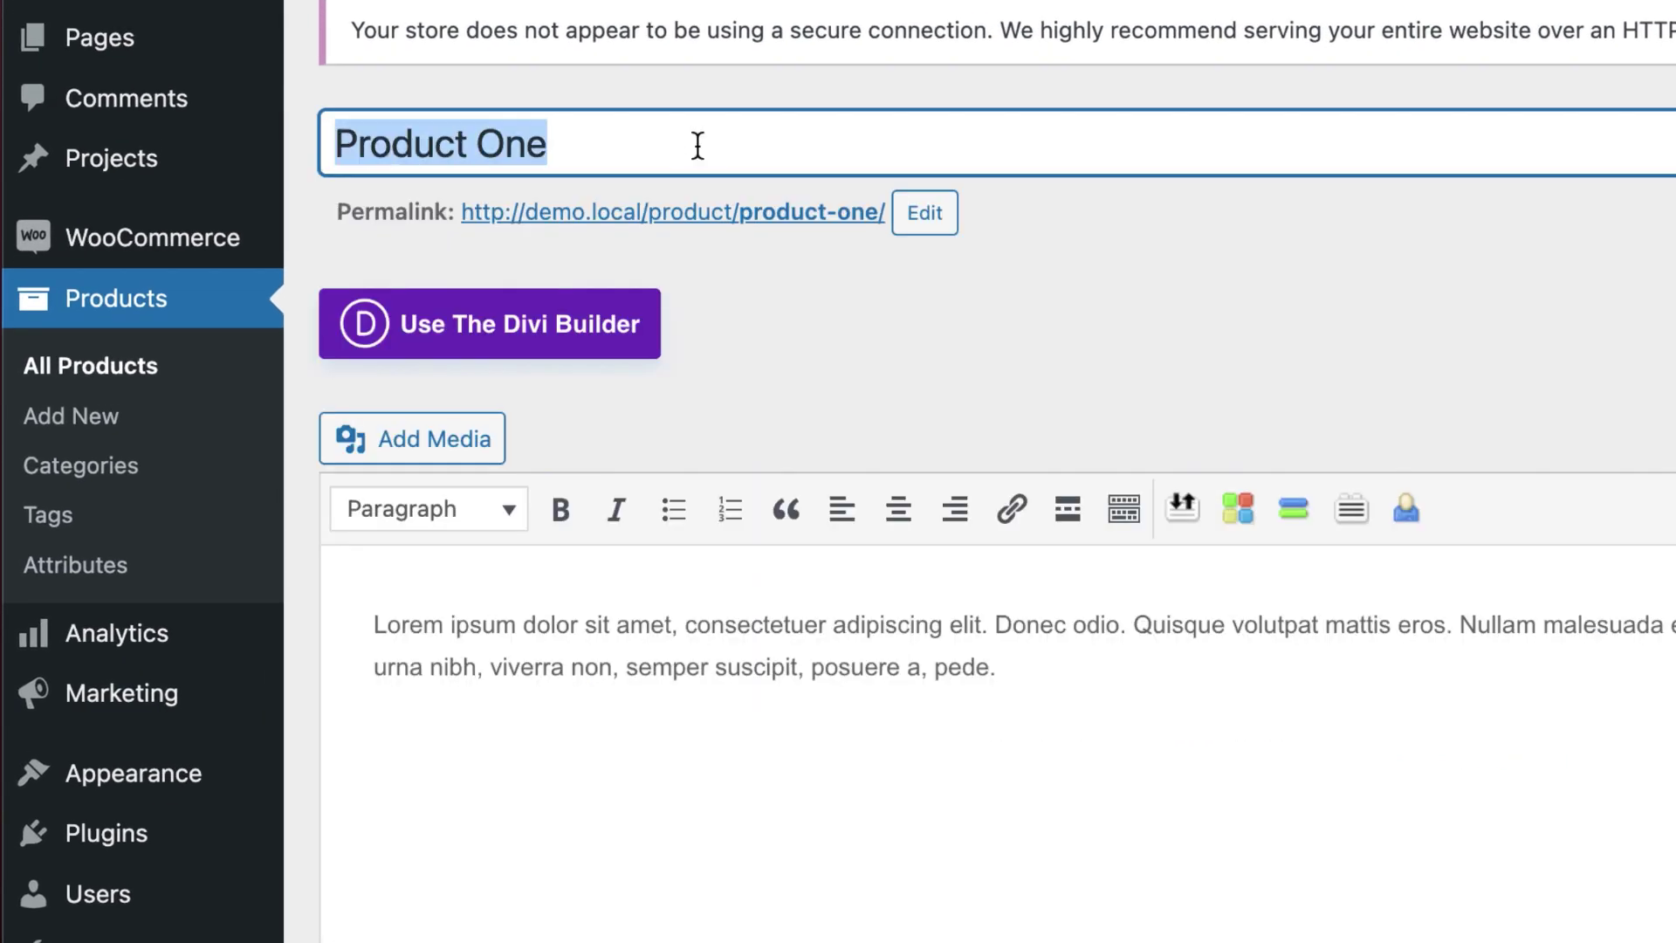
{"action": "type", "text": "New"}
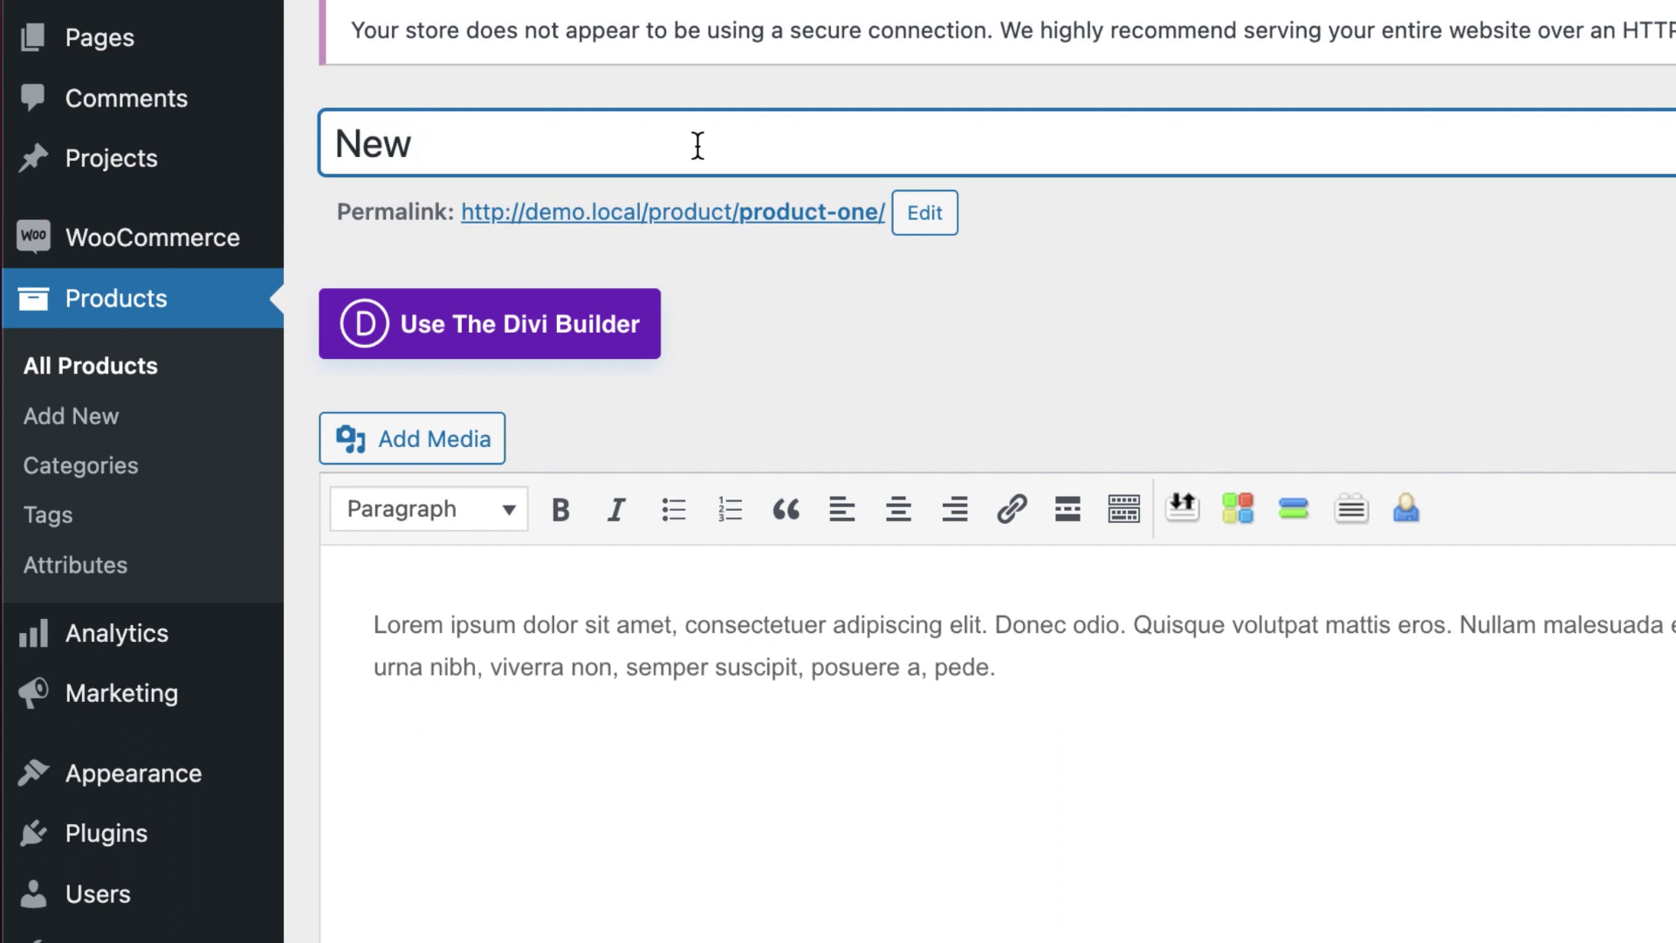
{"action": "type", "text": " Product"}
{"action": "triple_click", "coordinate": [720, 145]}
{"action": "key", "text": "super+c"}
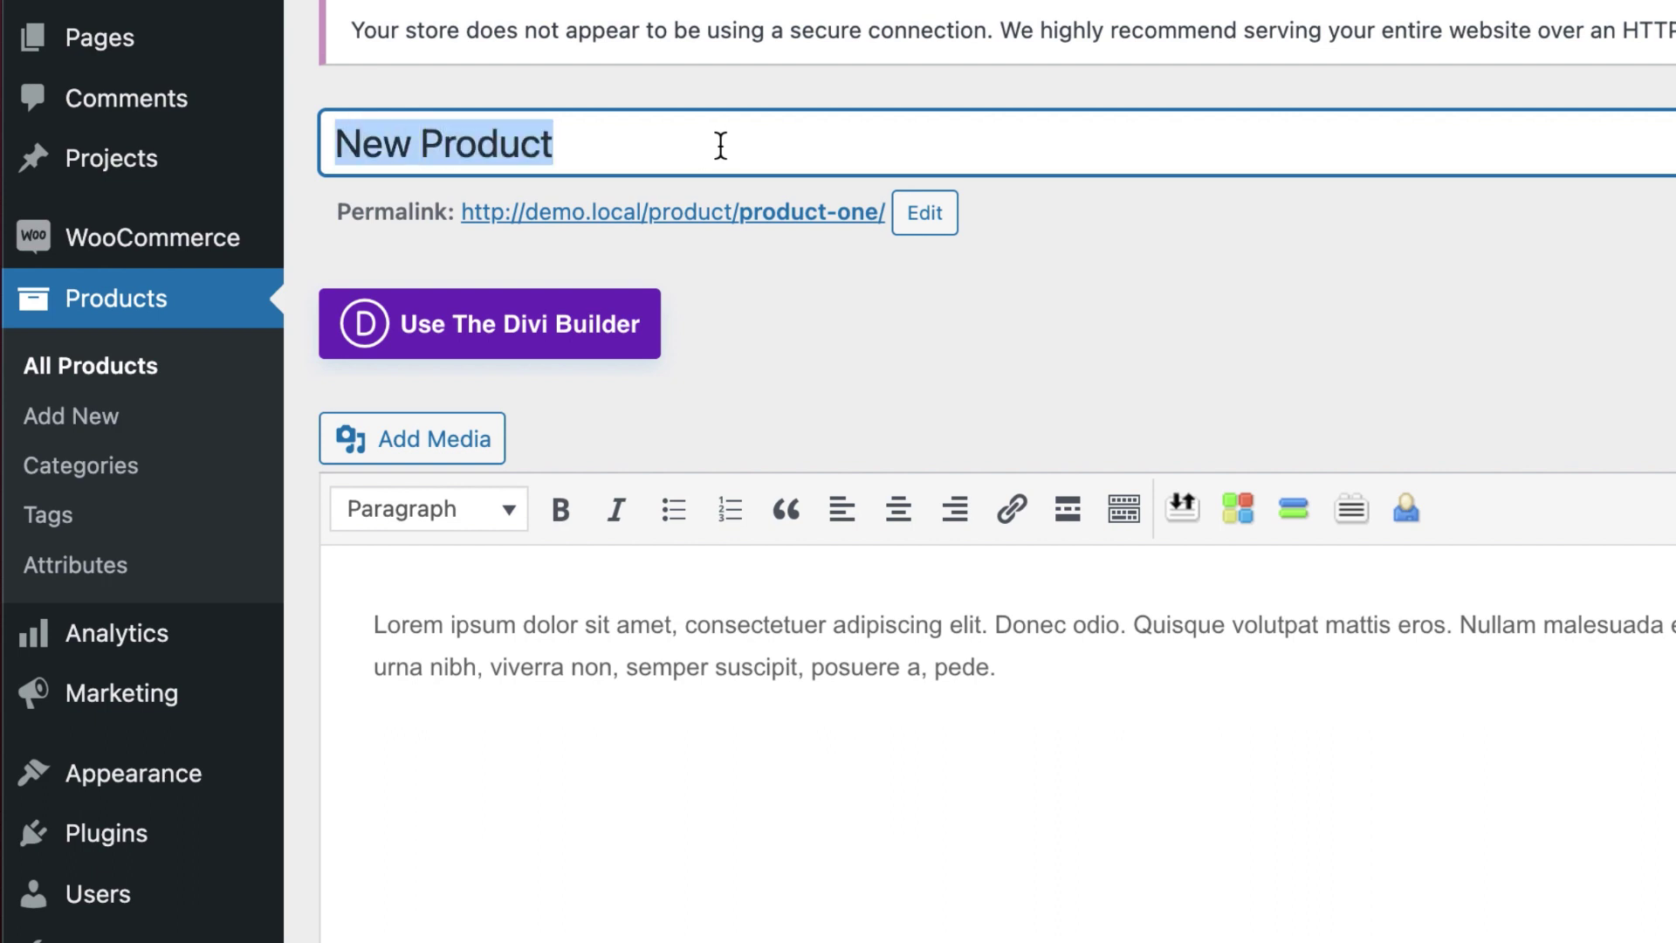
Change the product's permalink slug from product-one to new-product
{"action": "left_click", "coordinate": [925, 213]}
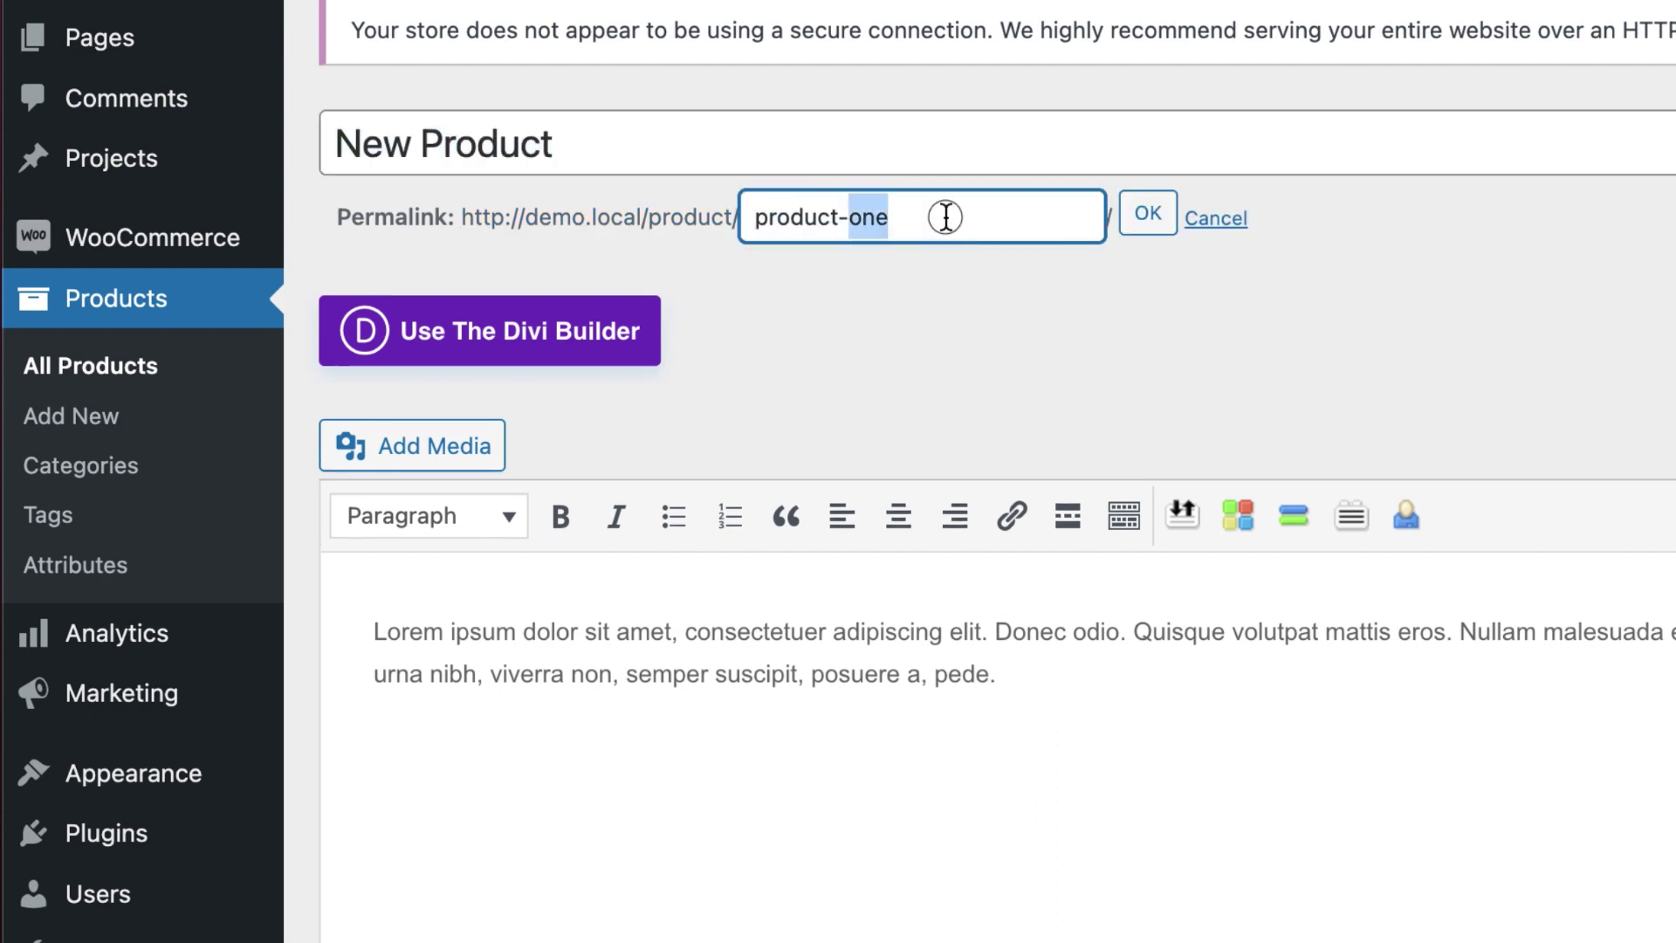
{"action": "triple_click", "coordinate": [945, 216]}
{"action": "key", "text": "super+v"}
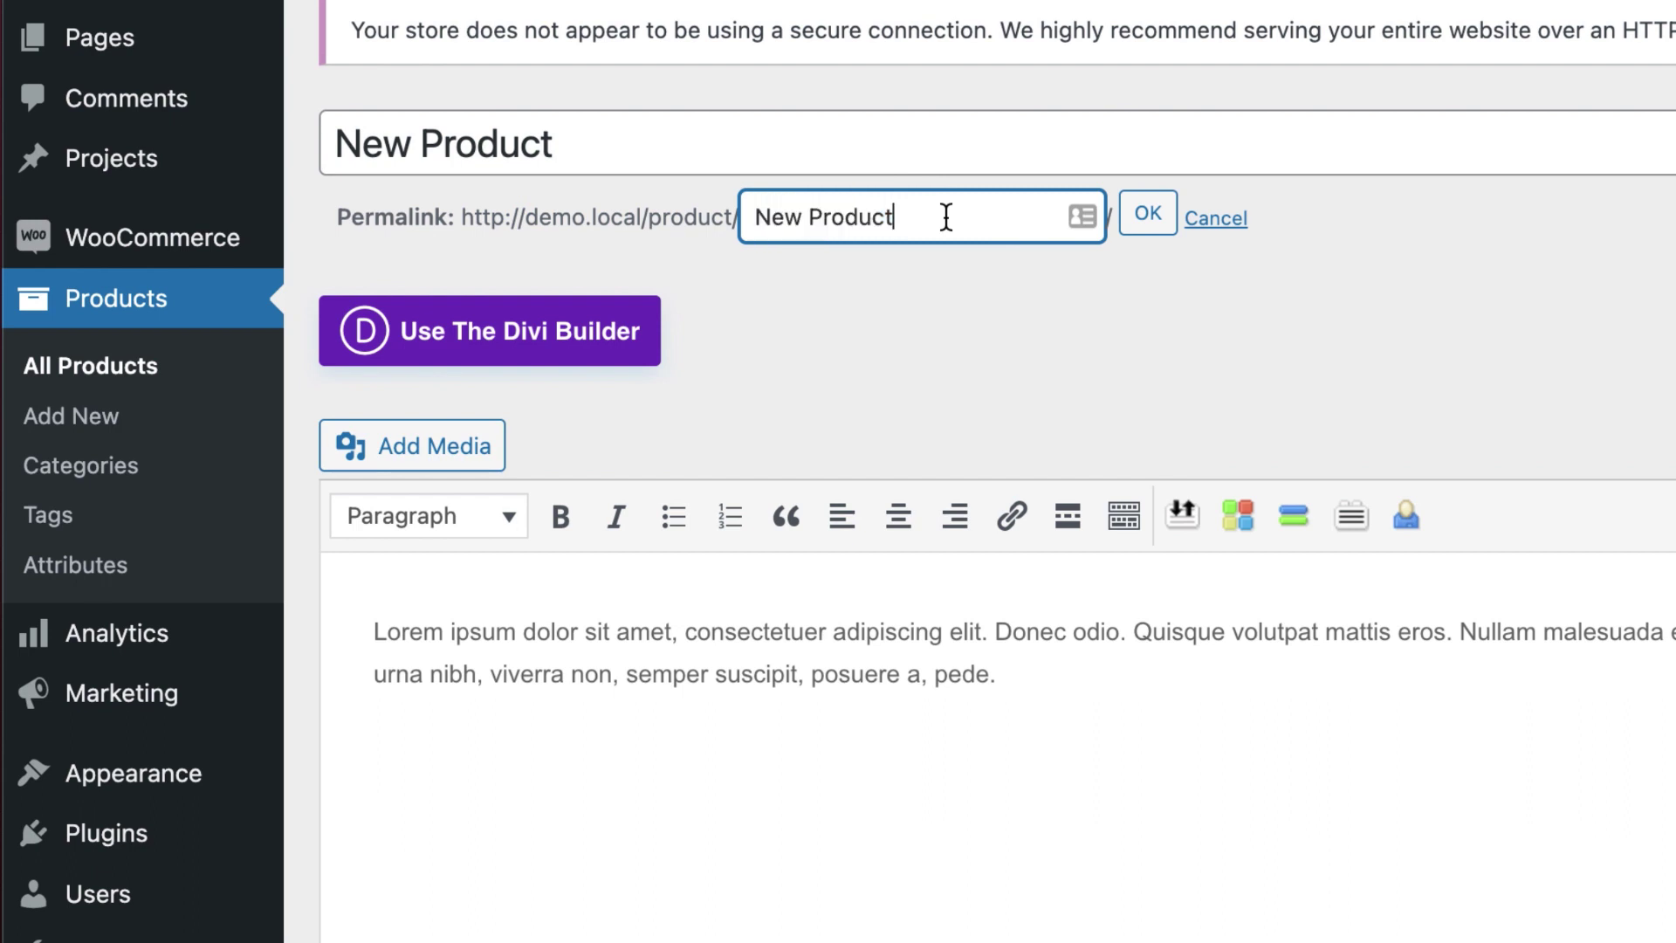
{"action": "left_click", "coordinate": [1148, 219]}
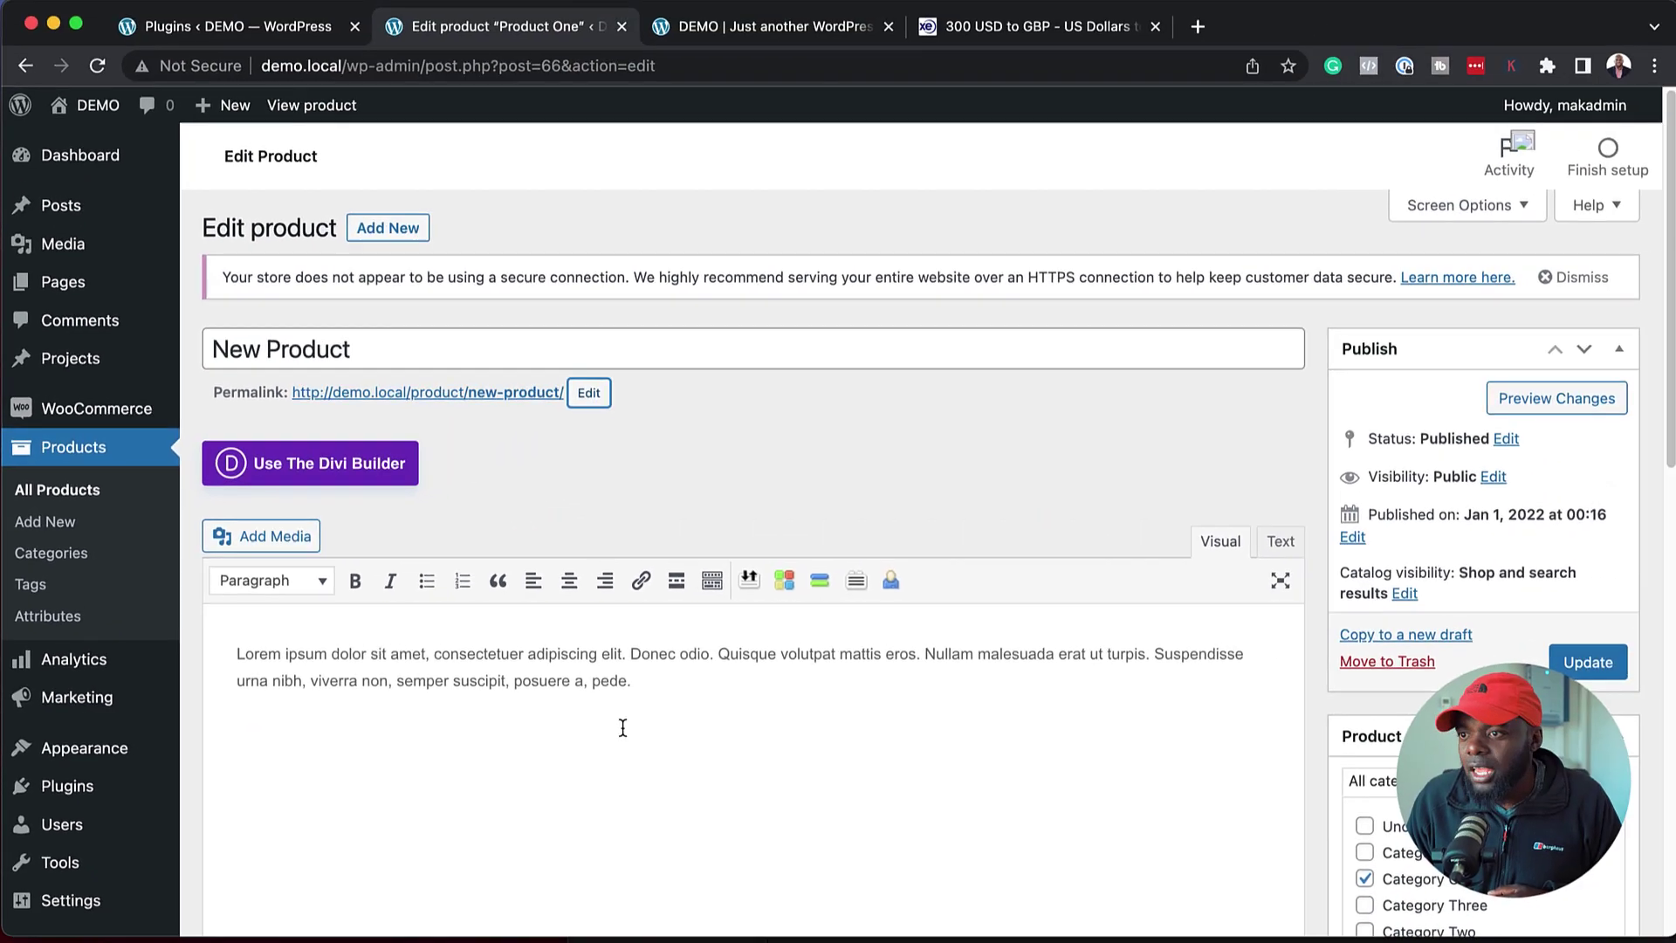
{"action": "scroll", "coordinate": [605, 714], "scroll_direction": "down", "scroll_amount": 2}
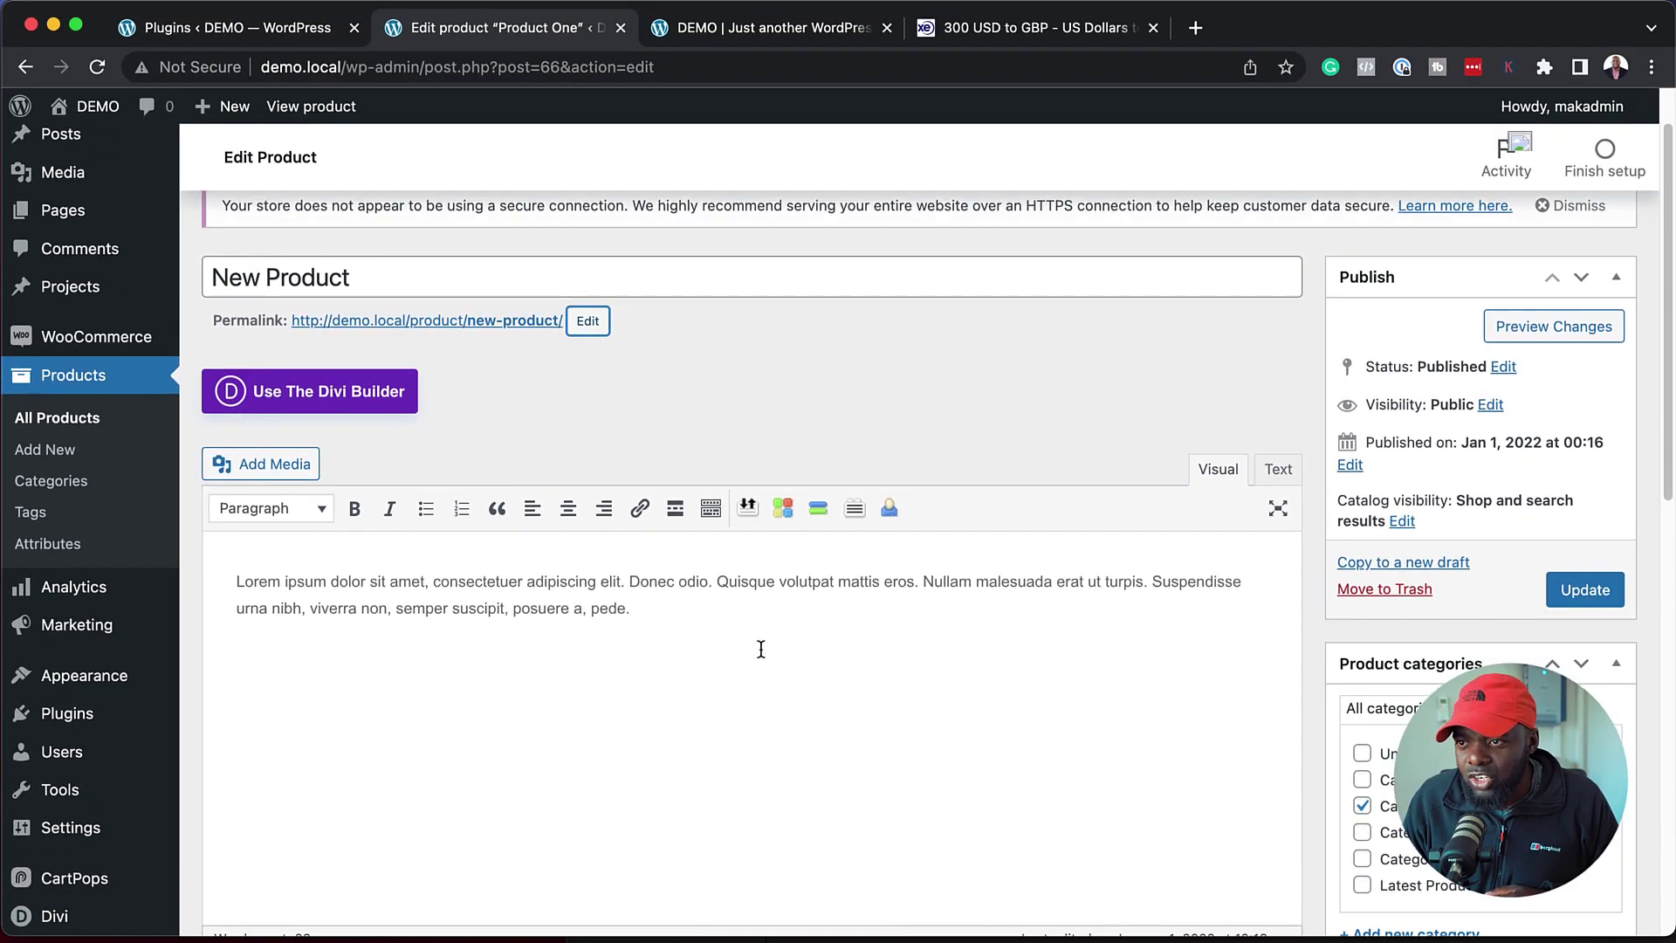
{"action": "scroll", "coordinate": [1081, 698], "scroll_direction": "down", "scroll_amount": 5}
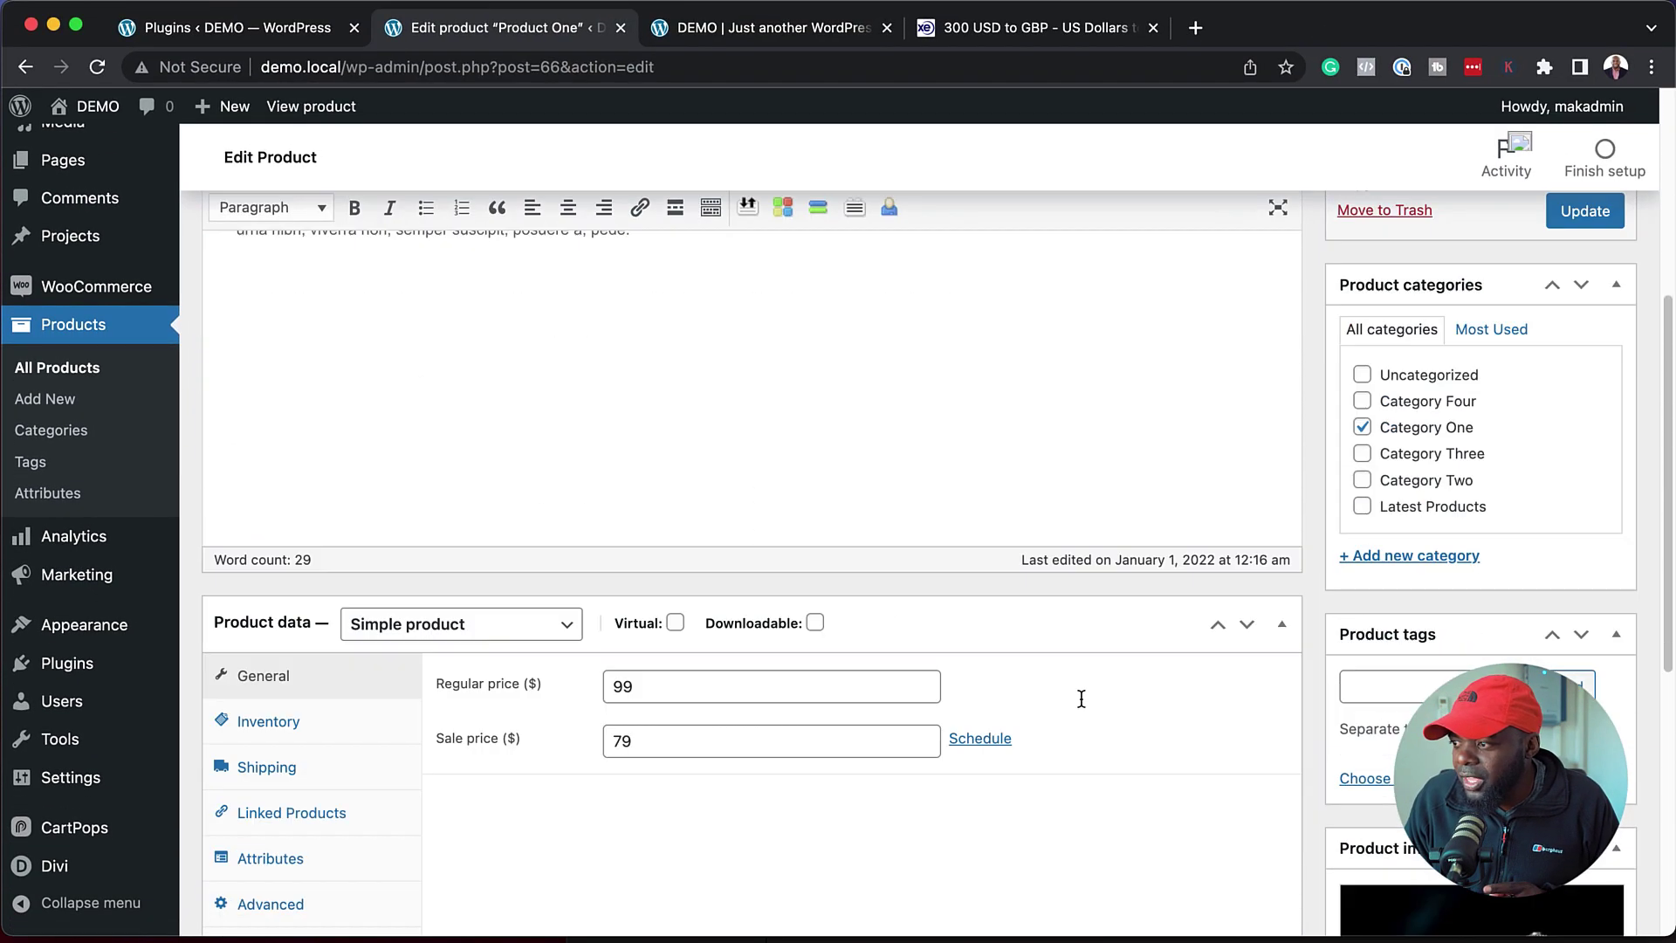
{"action": "scroll", "coordinate": [1080, 699], "scroll_direction": "down", "scroll_amount": 5}
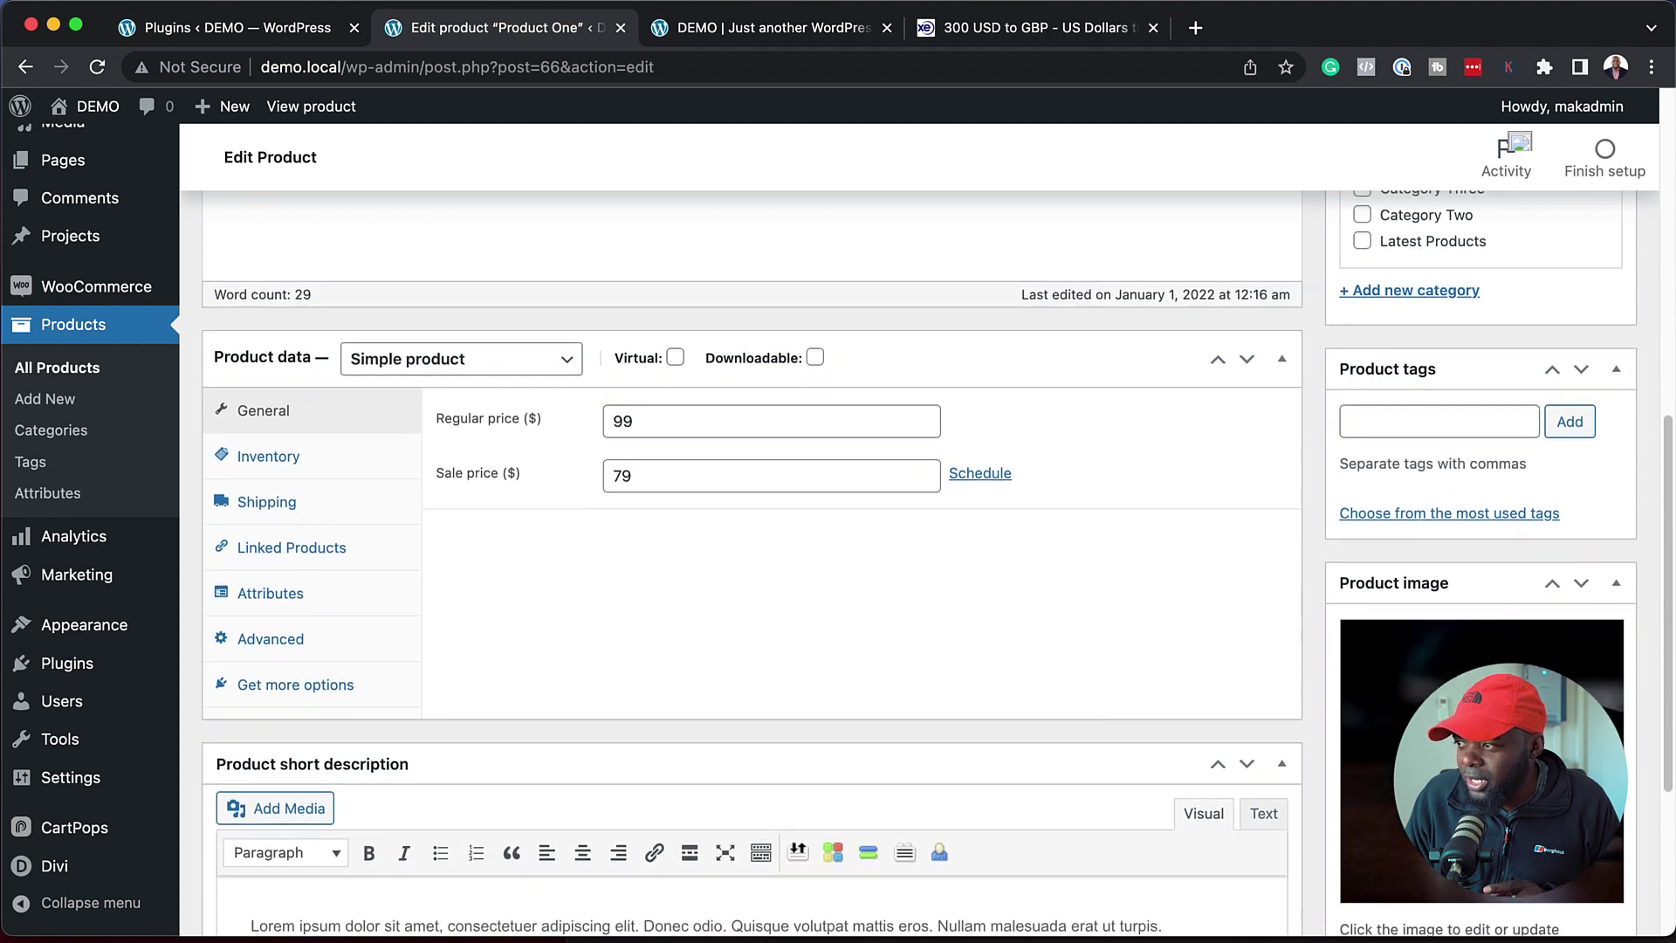
Set the leopard-print and snakeskin boots photo as the product image, replacing the watch
{"action": "left_click", "coordinate": [1403, 687]}
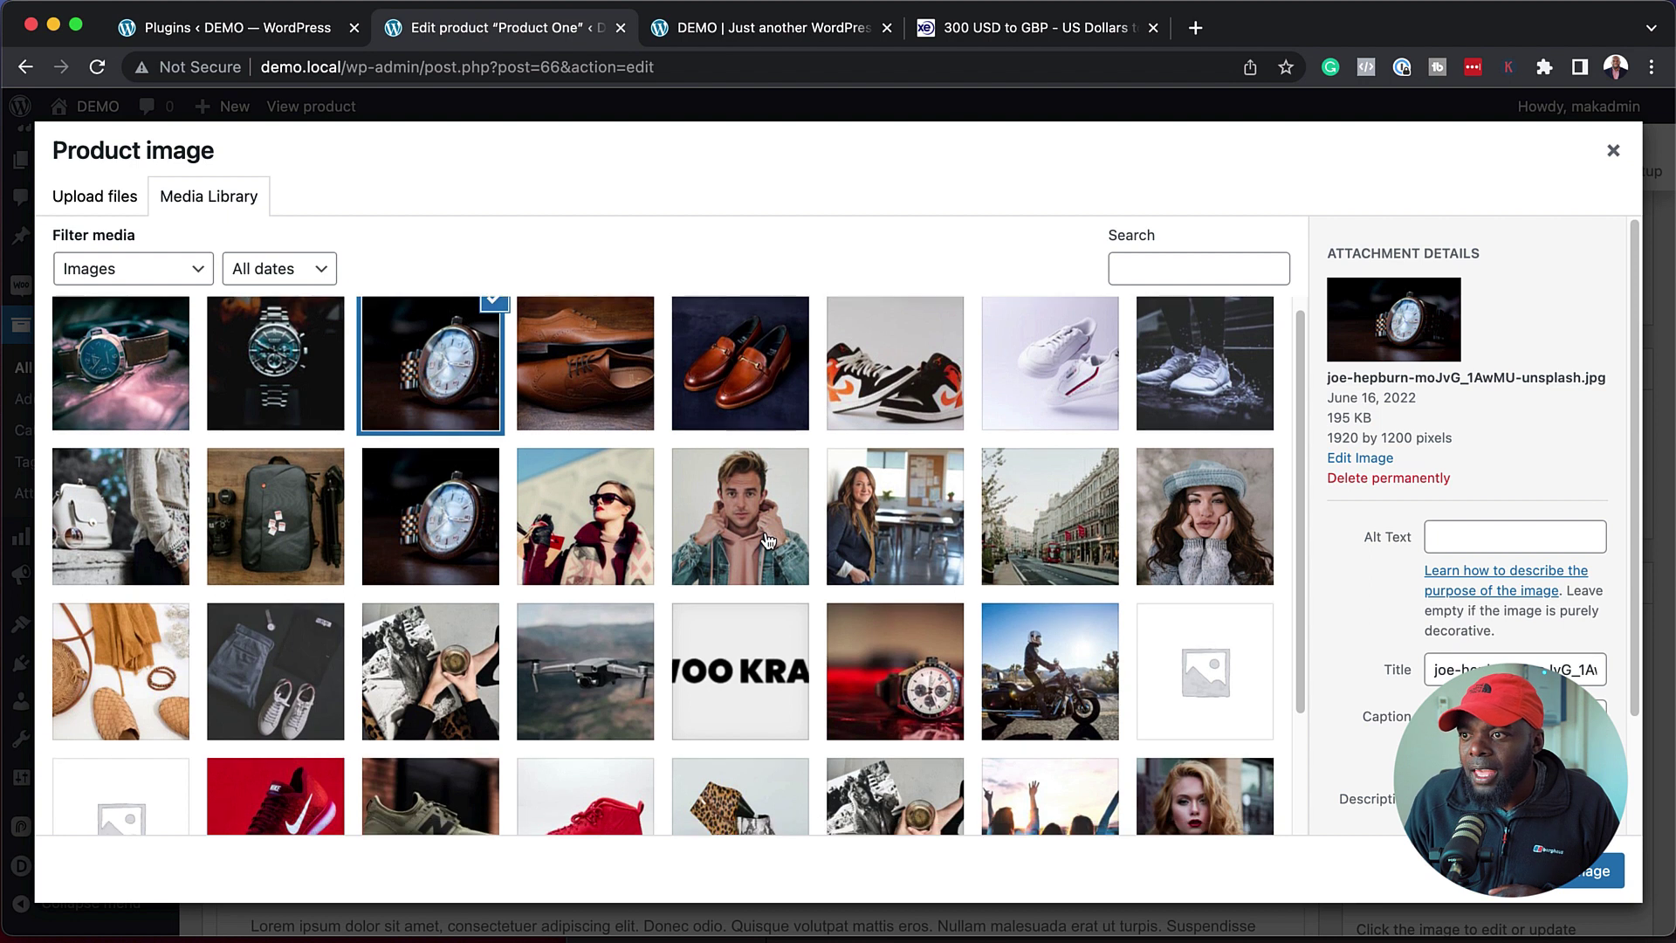
{"action": "scroll", "coordinate": [754, 539], "scroll_direction": "down", "scroll_amount": 3}
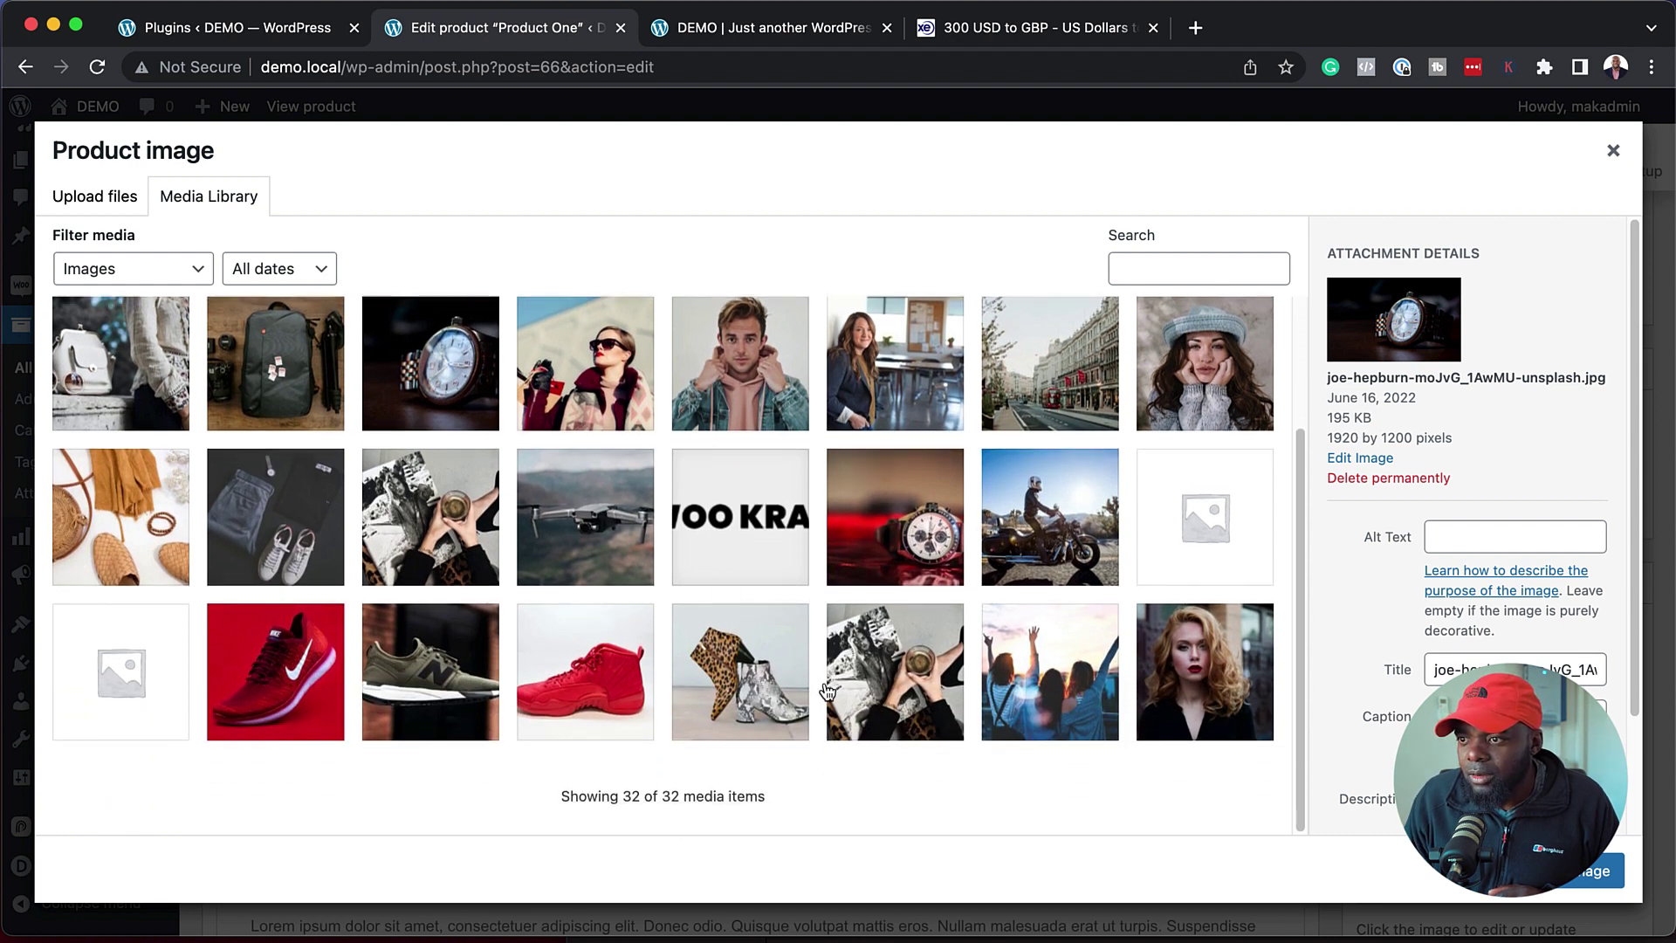
{"action": "left_click", "coordinate": [753, 702]}
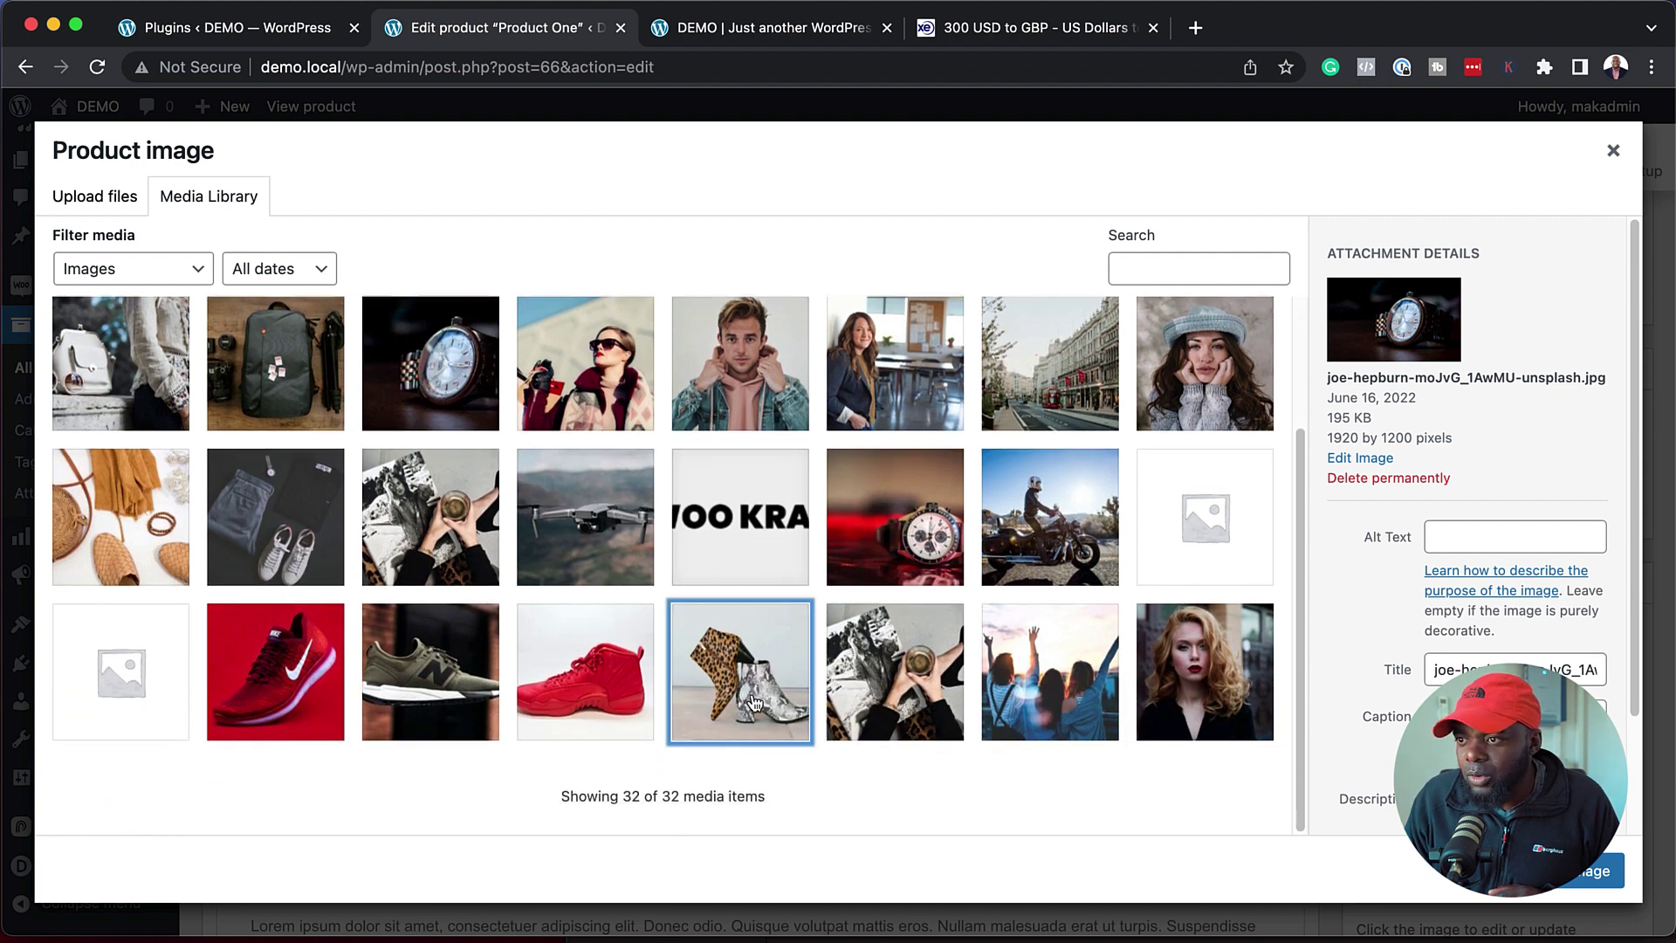
{"action": "left_click", "coordinate": [1540, 883]}
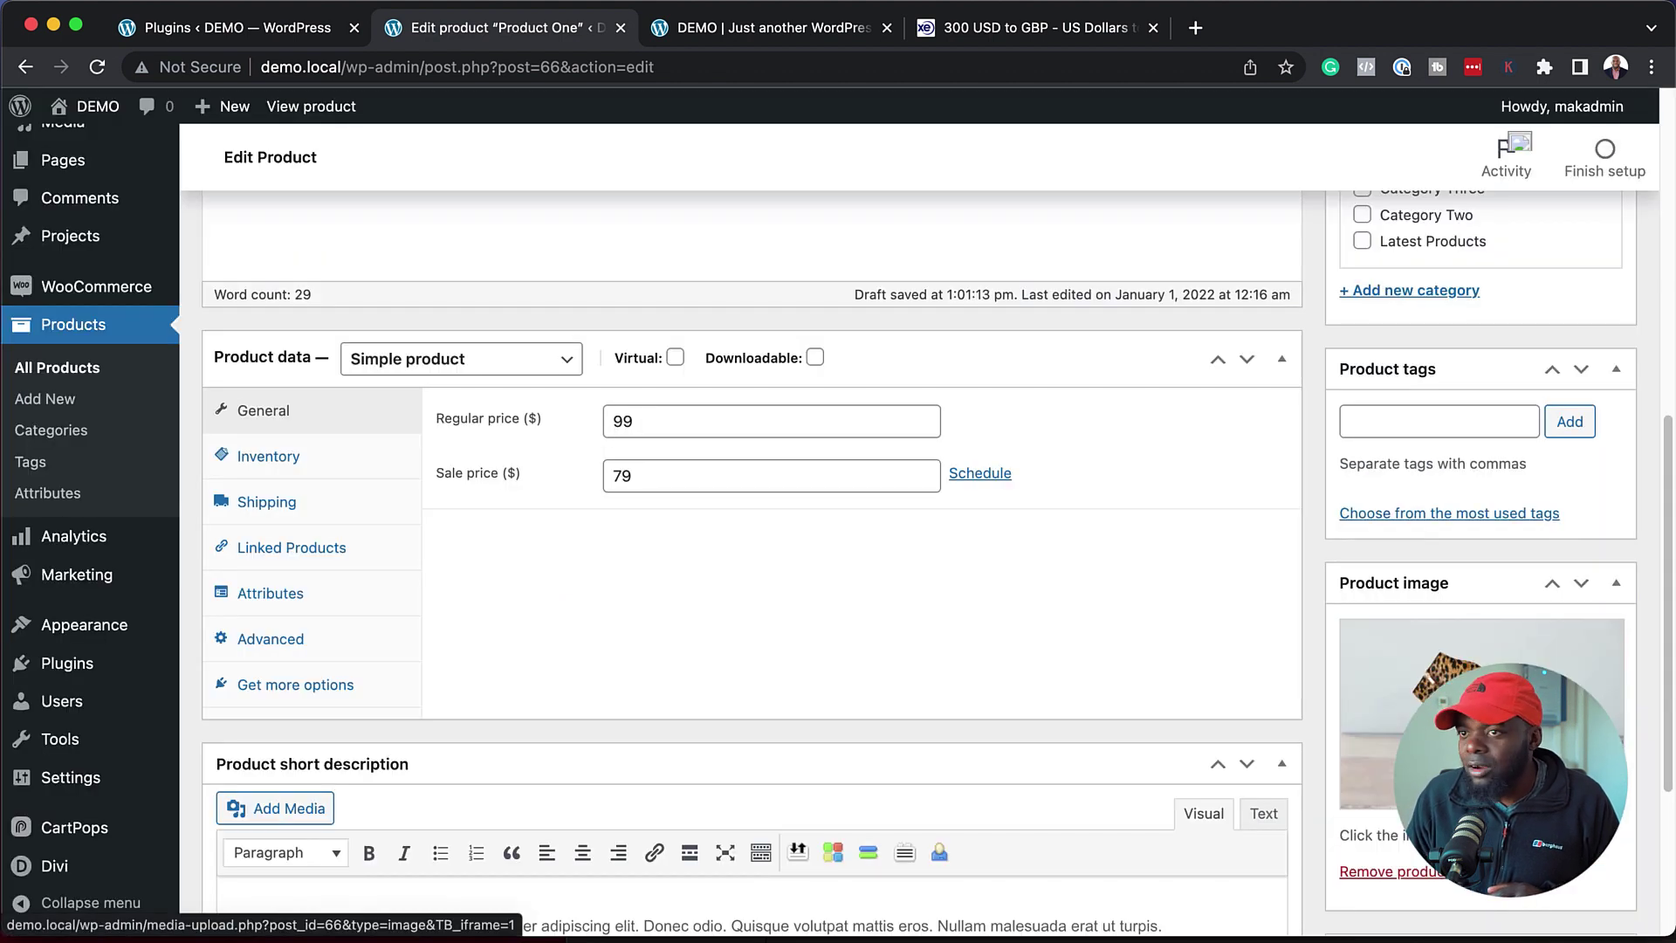
Change the regular price from 99 to 599 and the sale price from 79 to 299, then update
{"action": "scroll", "coordinate": [981, 546], "scroll_direction": "down", "scroll_amount": 1}
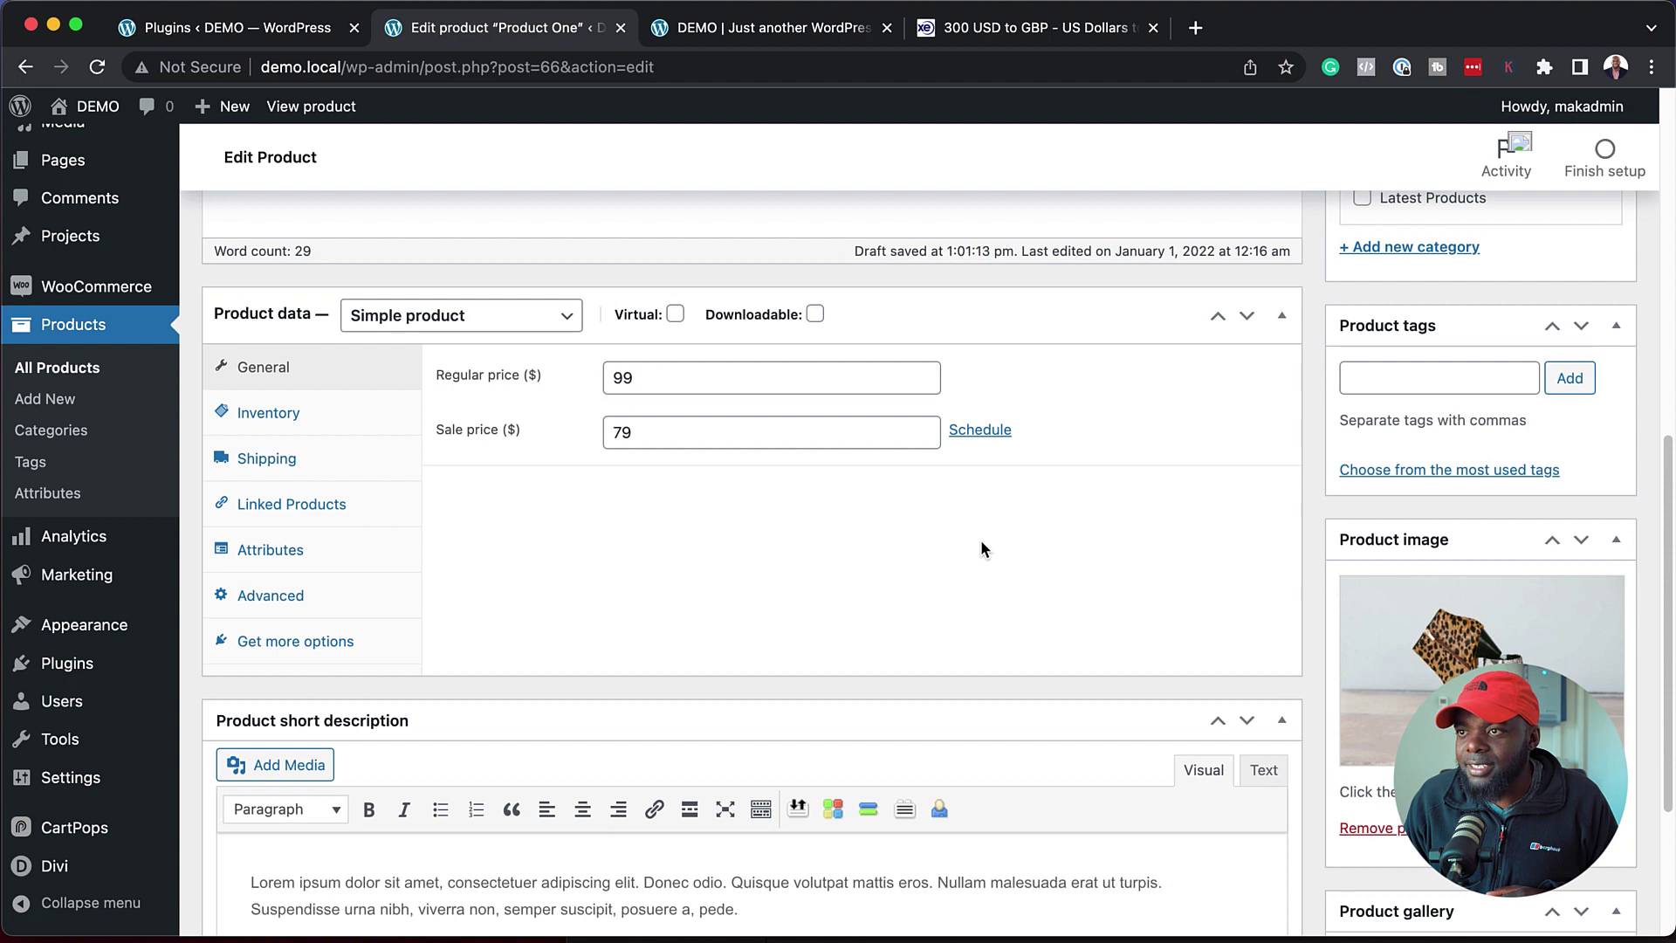
{"action": "left_click", "coordinate": [616, 380]}
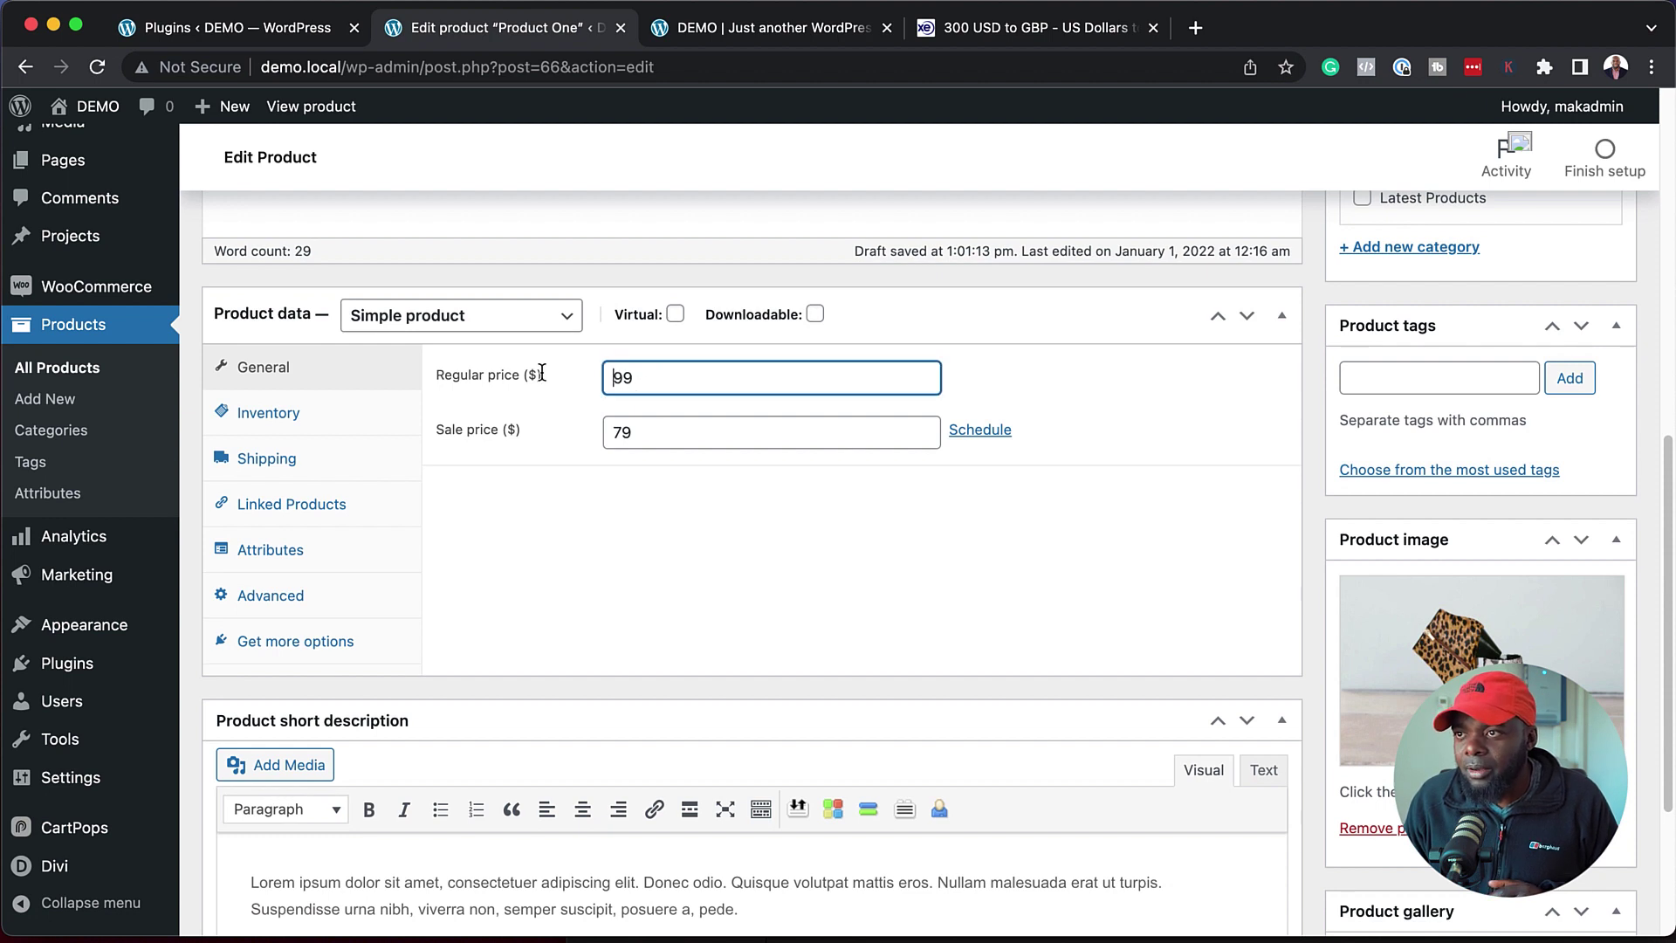
{"action": "type", "text": "5"}
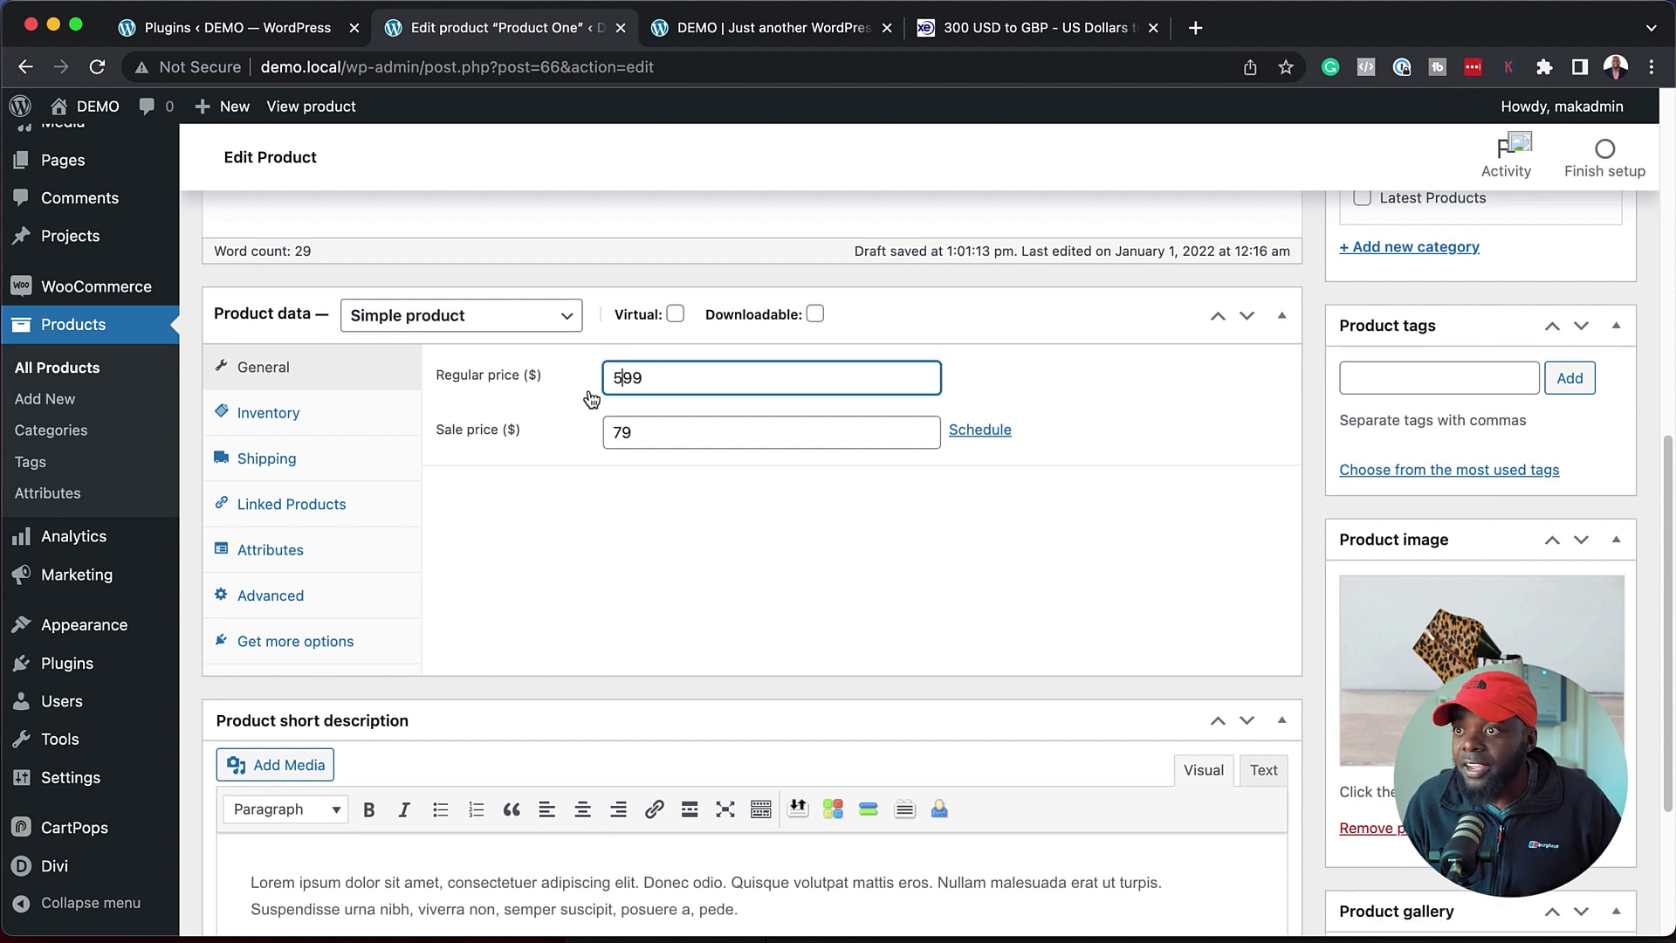
{"action": "left_click", "coordinate": [625, 432]}
{"action": "key", "text": "BackSpace"}
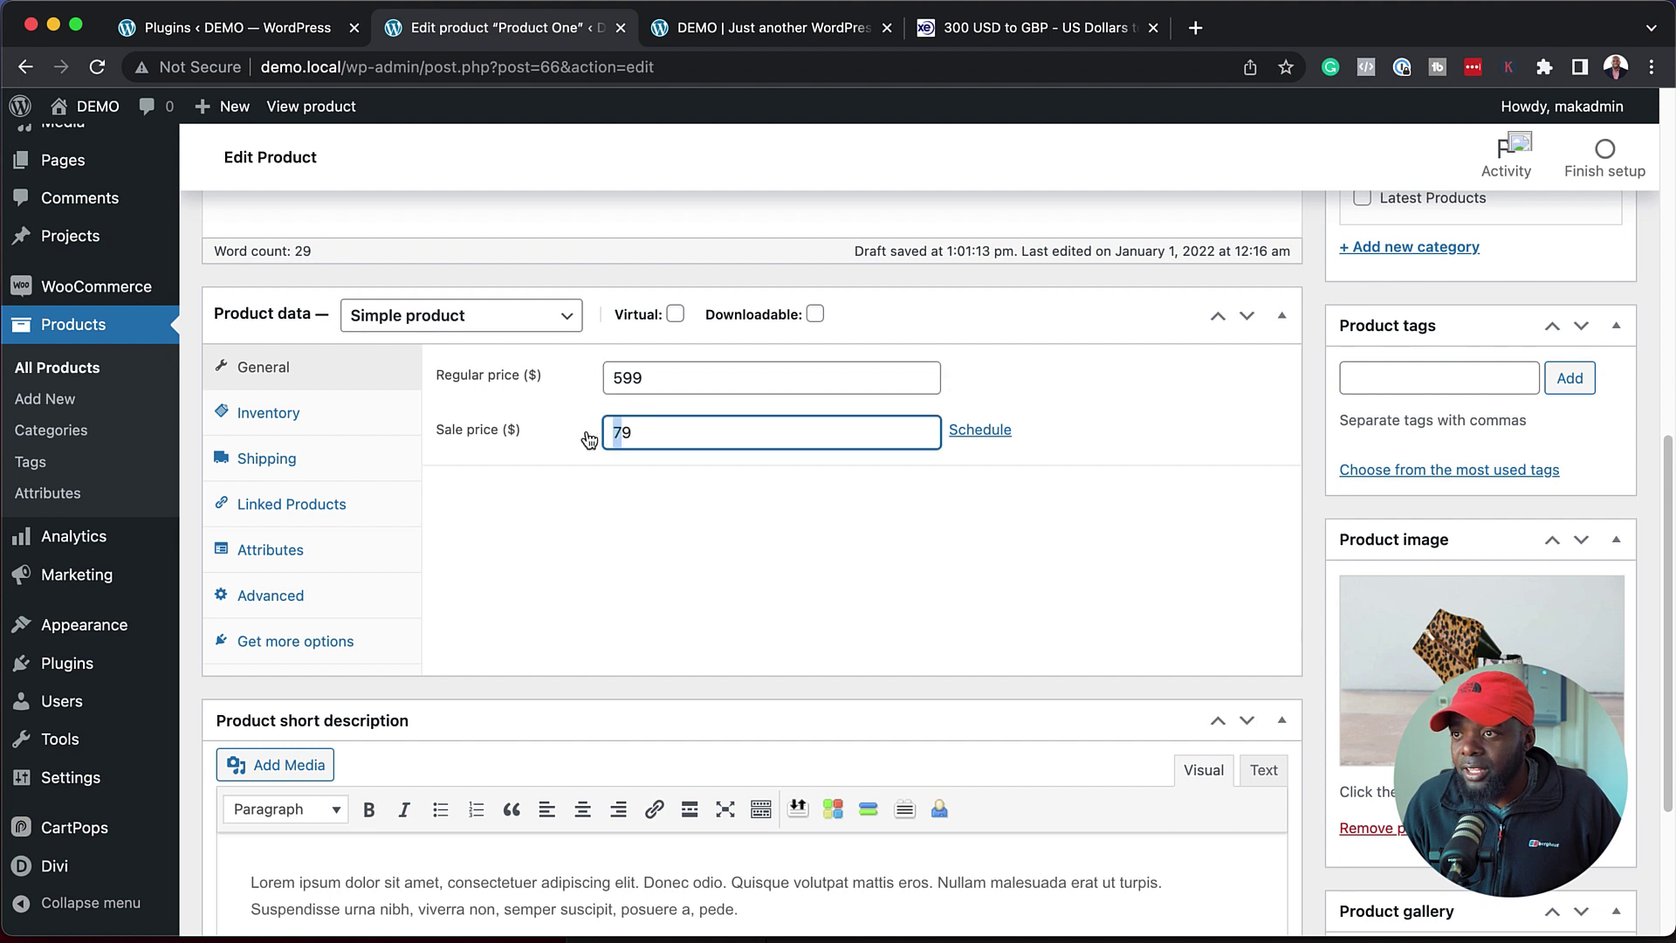
{"action": "type", "text": "299"}
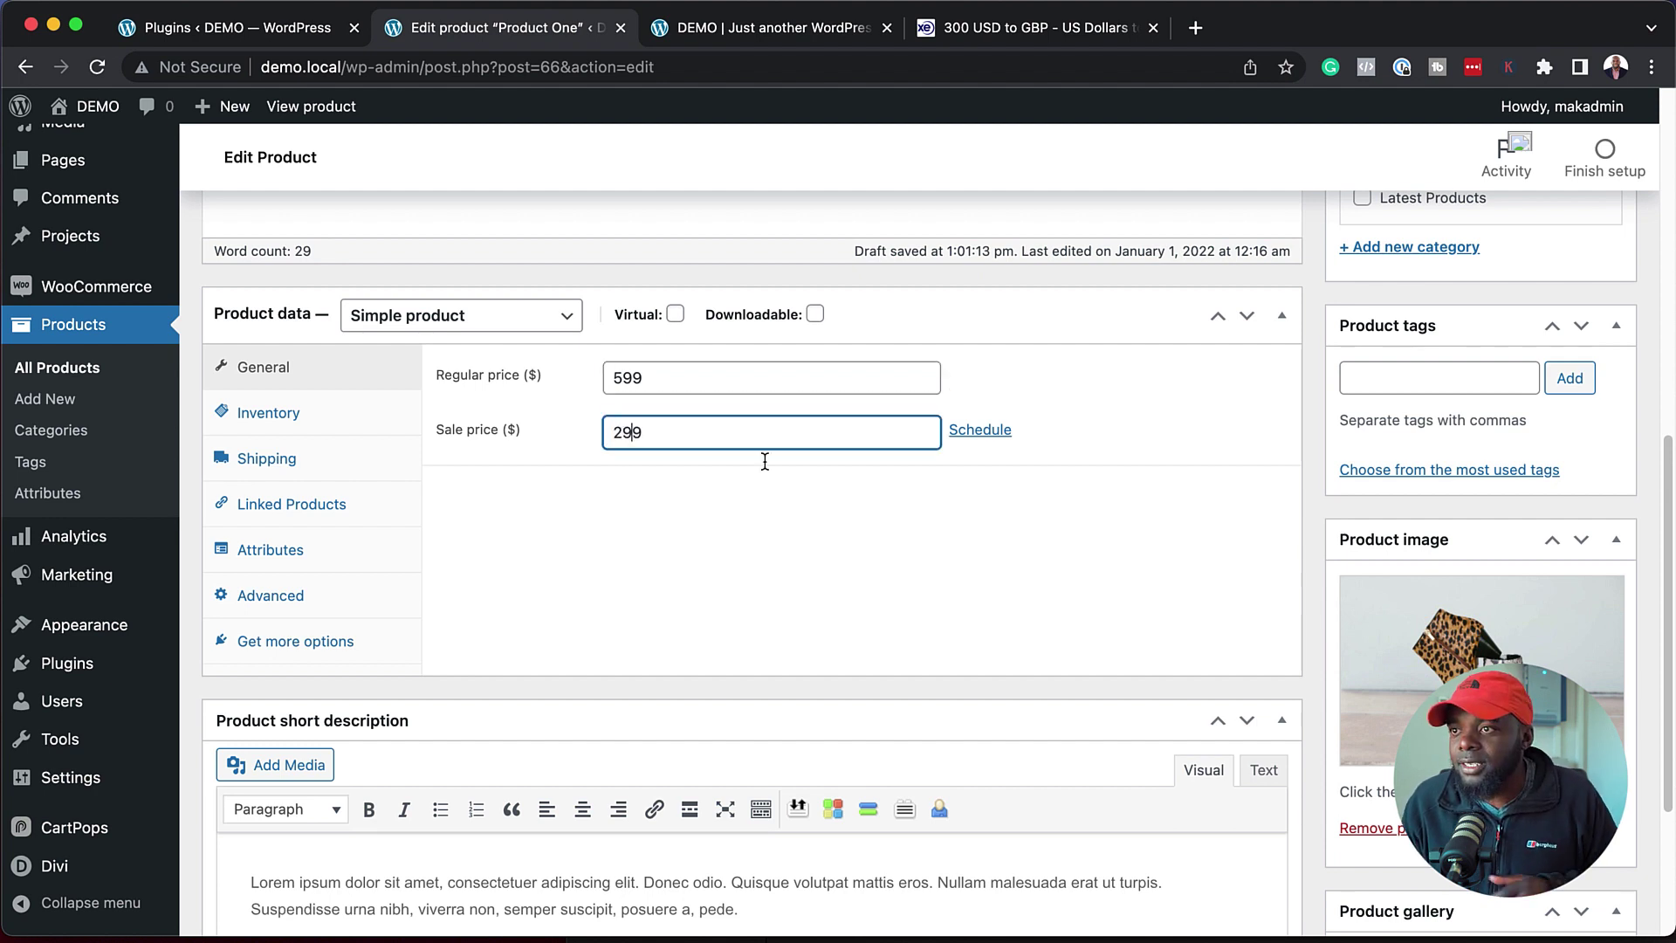
{"action": "scroll", "coordinate": [1254, 558], "scroll_direction": "down", "scroll_amount": 2}
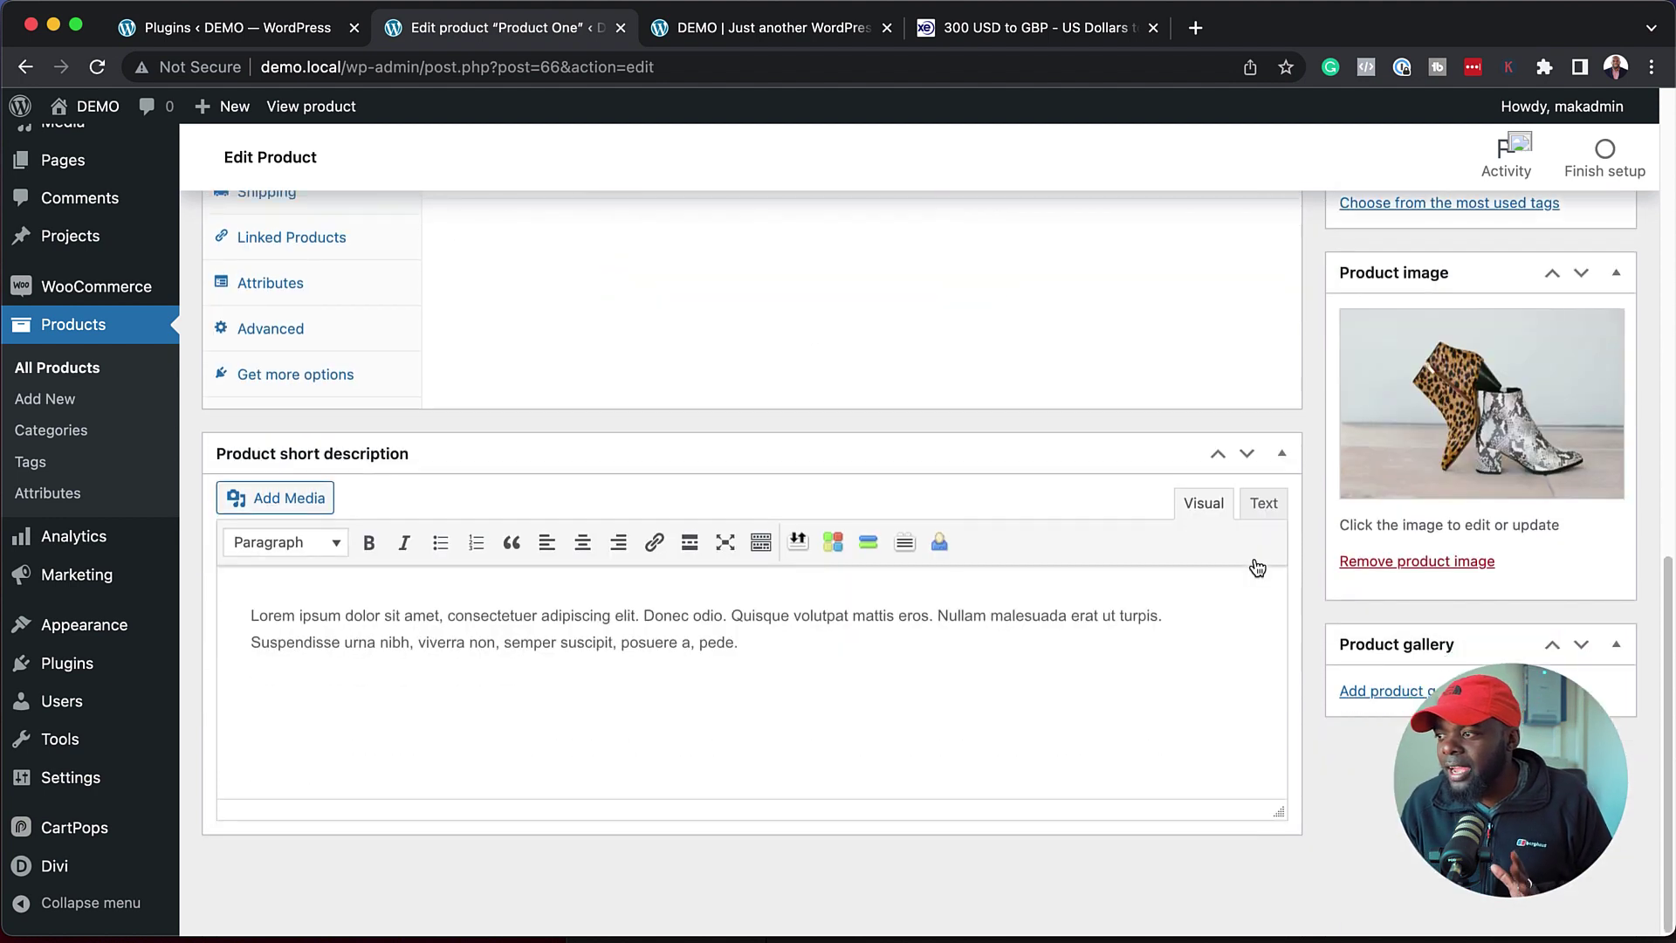
{"action": "scroll", "coordinate": [1253, 566], "scroll_direction": "up", "scroll_amount": 10}
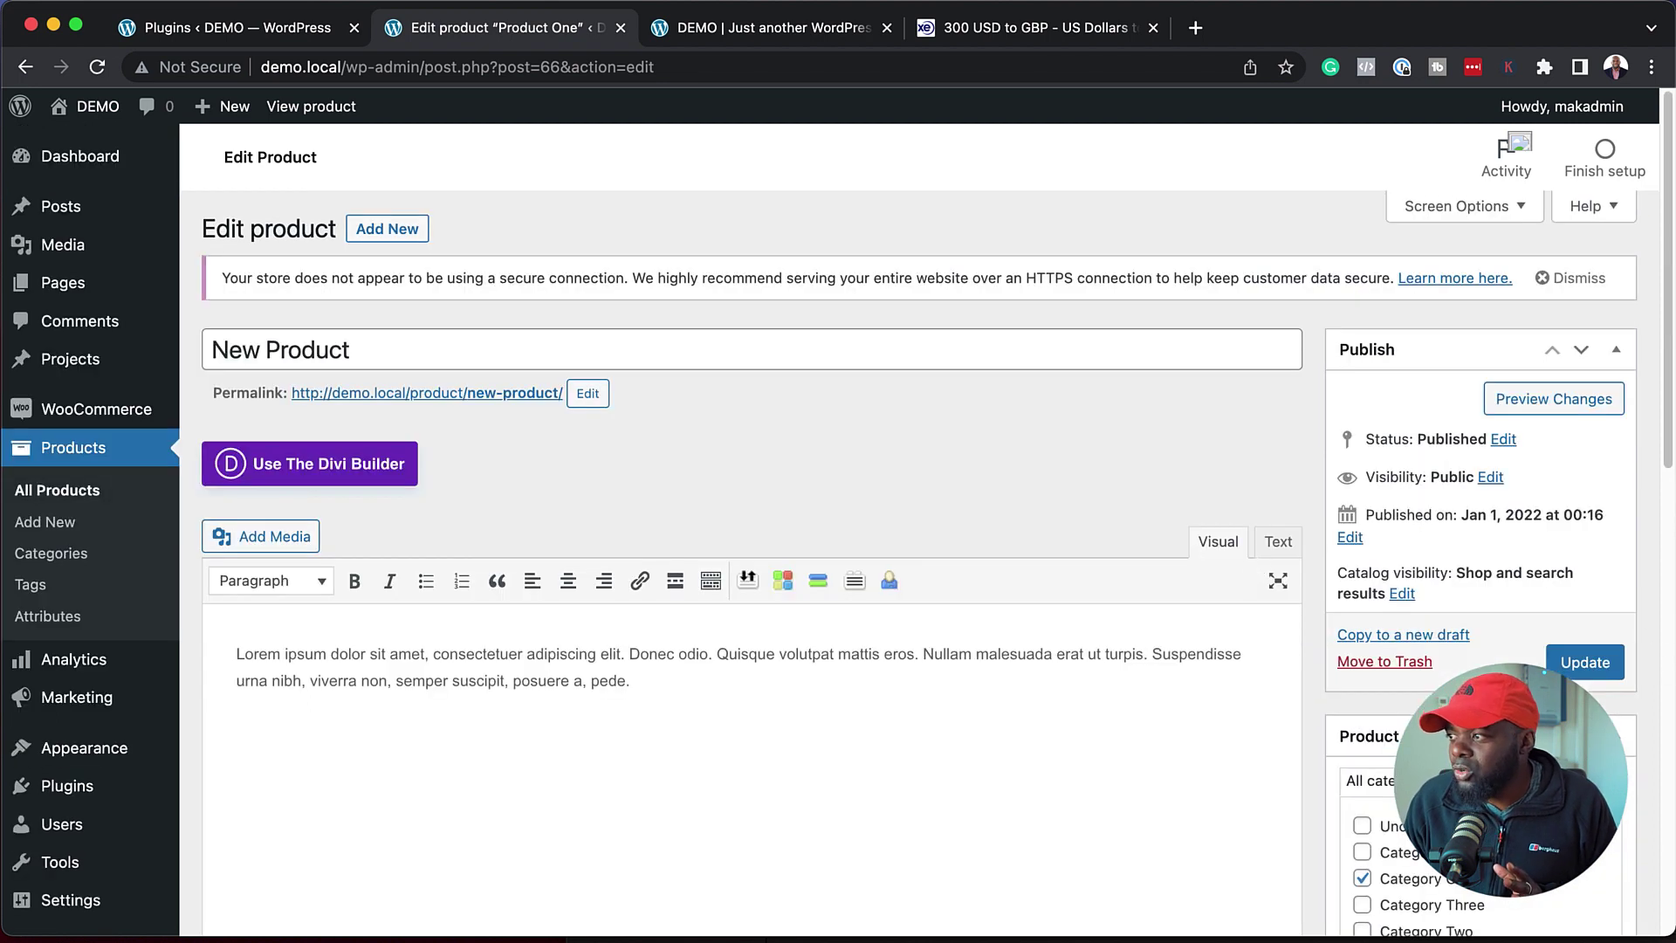
{"action": "left_click", "coordinate": [1583, 666]}
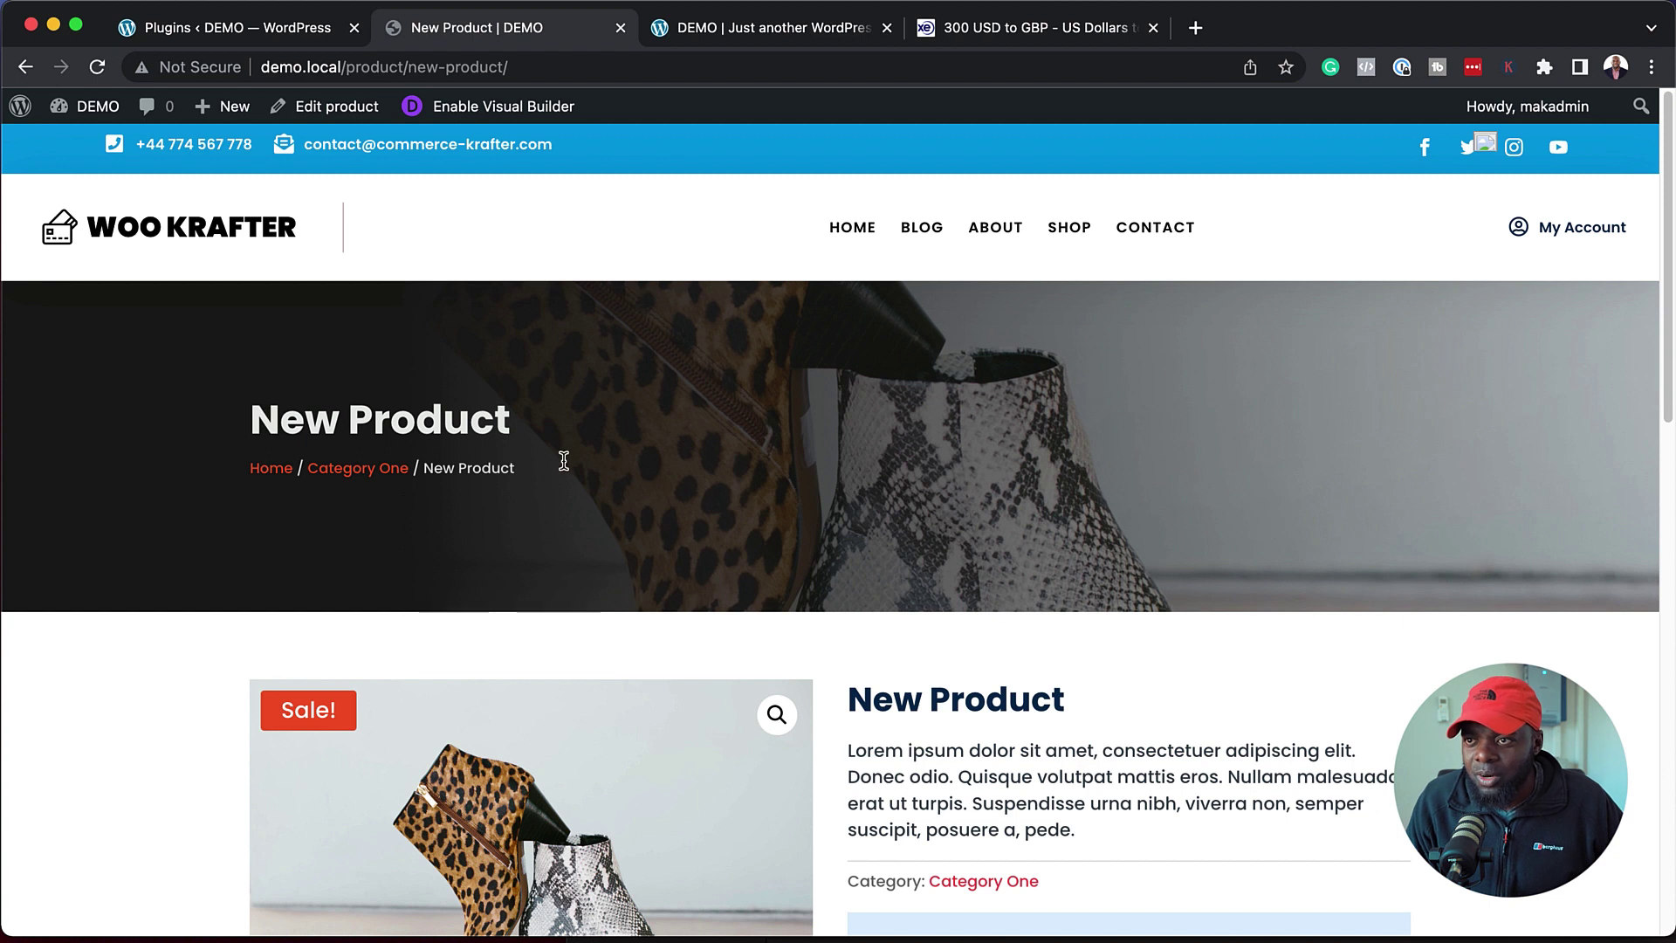
Scroll the live New Product page down to the footer and jump back to the top
{"action": "scroll", "coordinate": [790, 519], "scroll_direction": "down", "scroll_amount": 5}
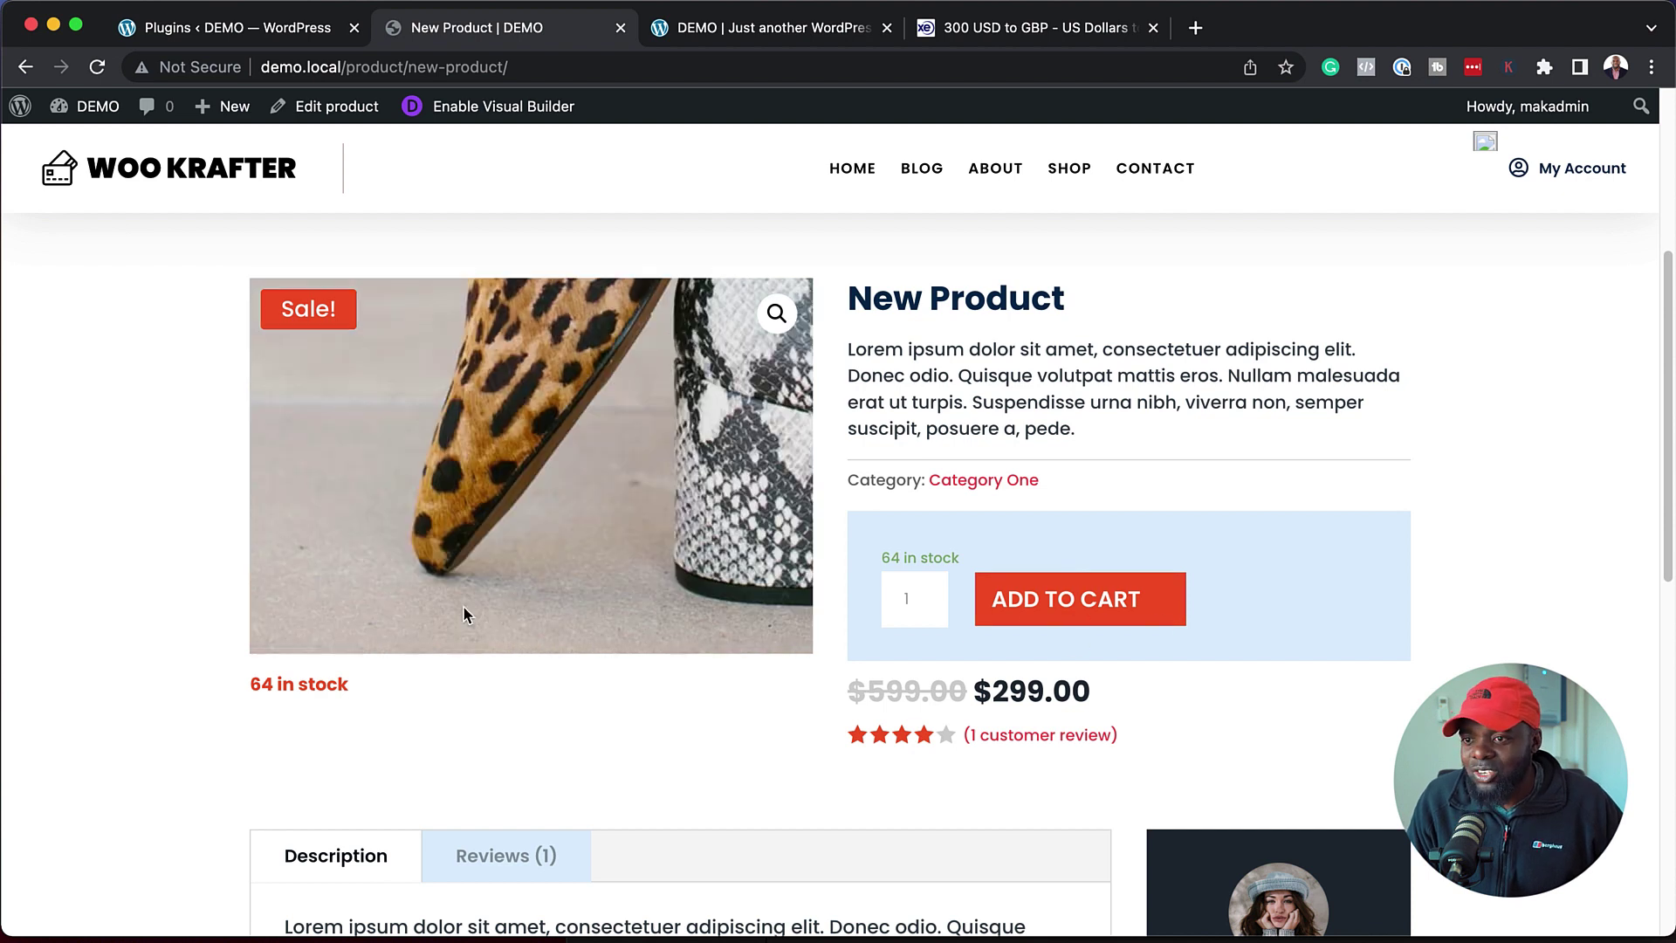
{"action": "scroll", "coordinate": [463, 606], "scroll_direction": "down", "scroll_amount": 7}
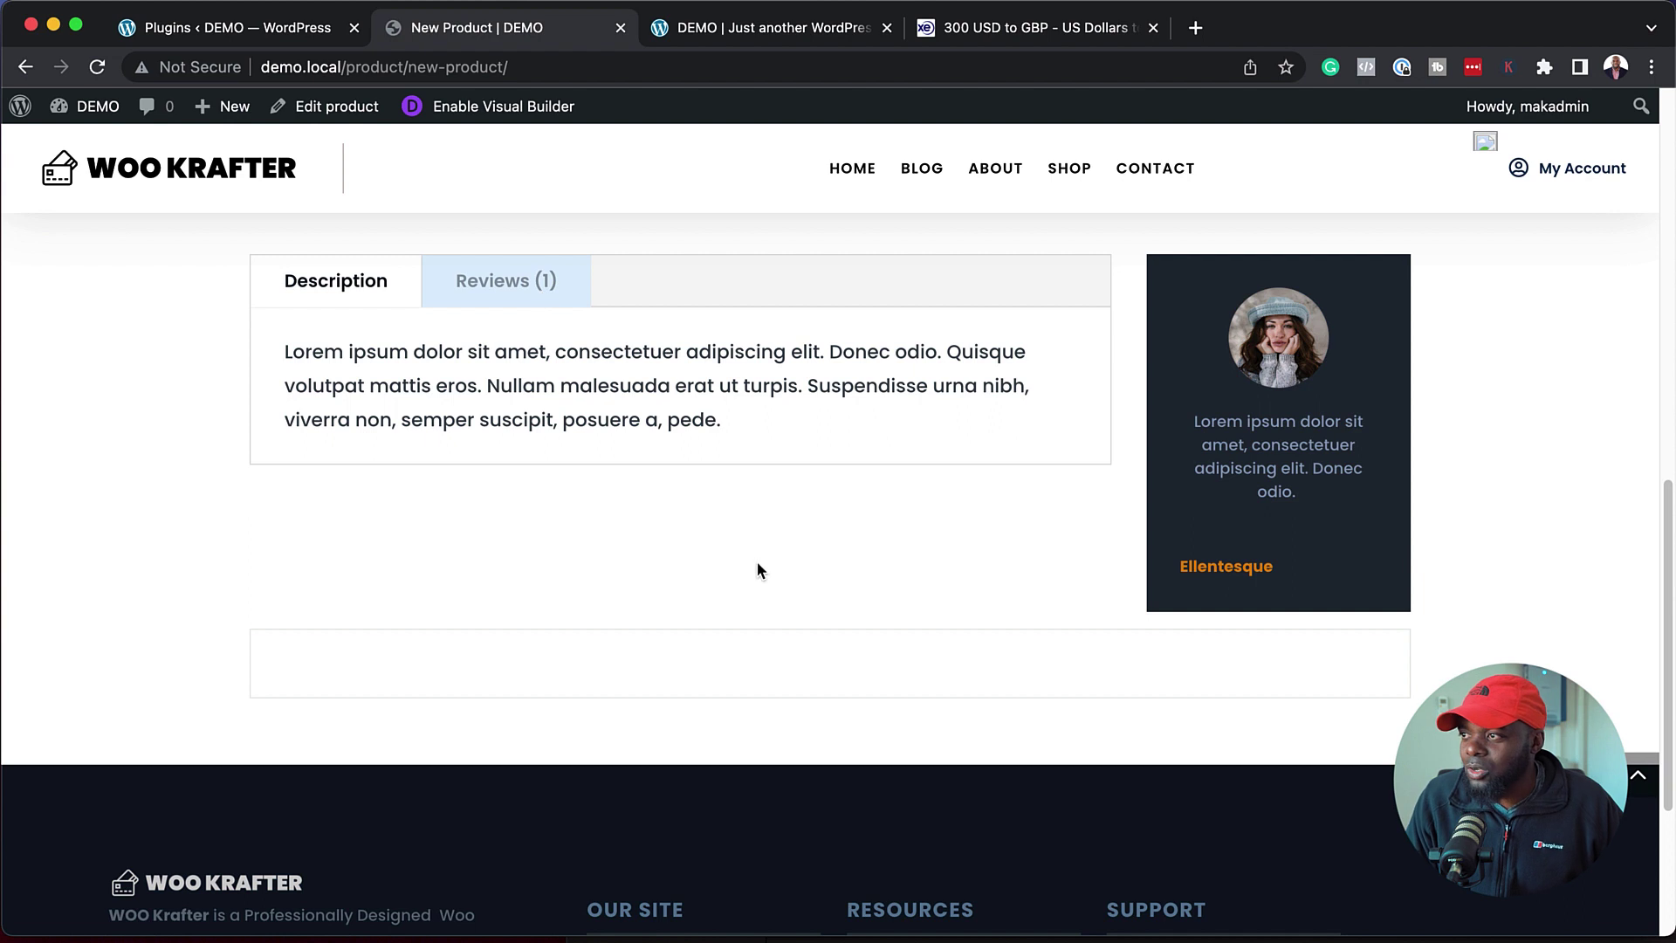
{"action": "scroll", "coordinate": [776, 594], "scroll_direction": "down", "scroll_amount": 4}
{"action": "scroll", "coordinate": [793, 616], "scroll_direction": "up", "scroll_amount": 2}
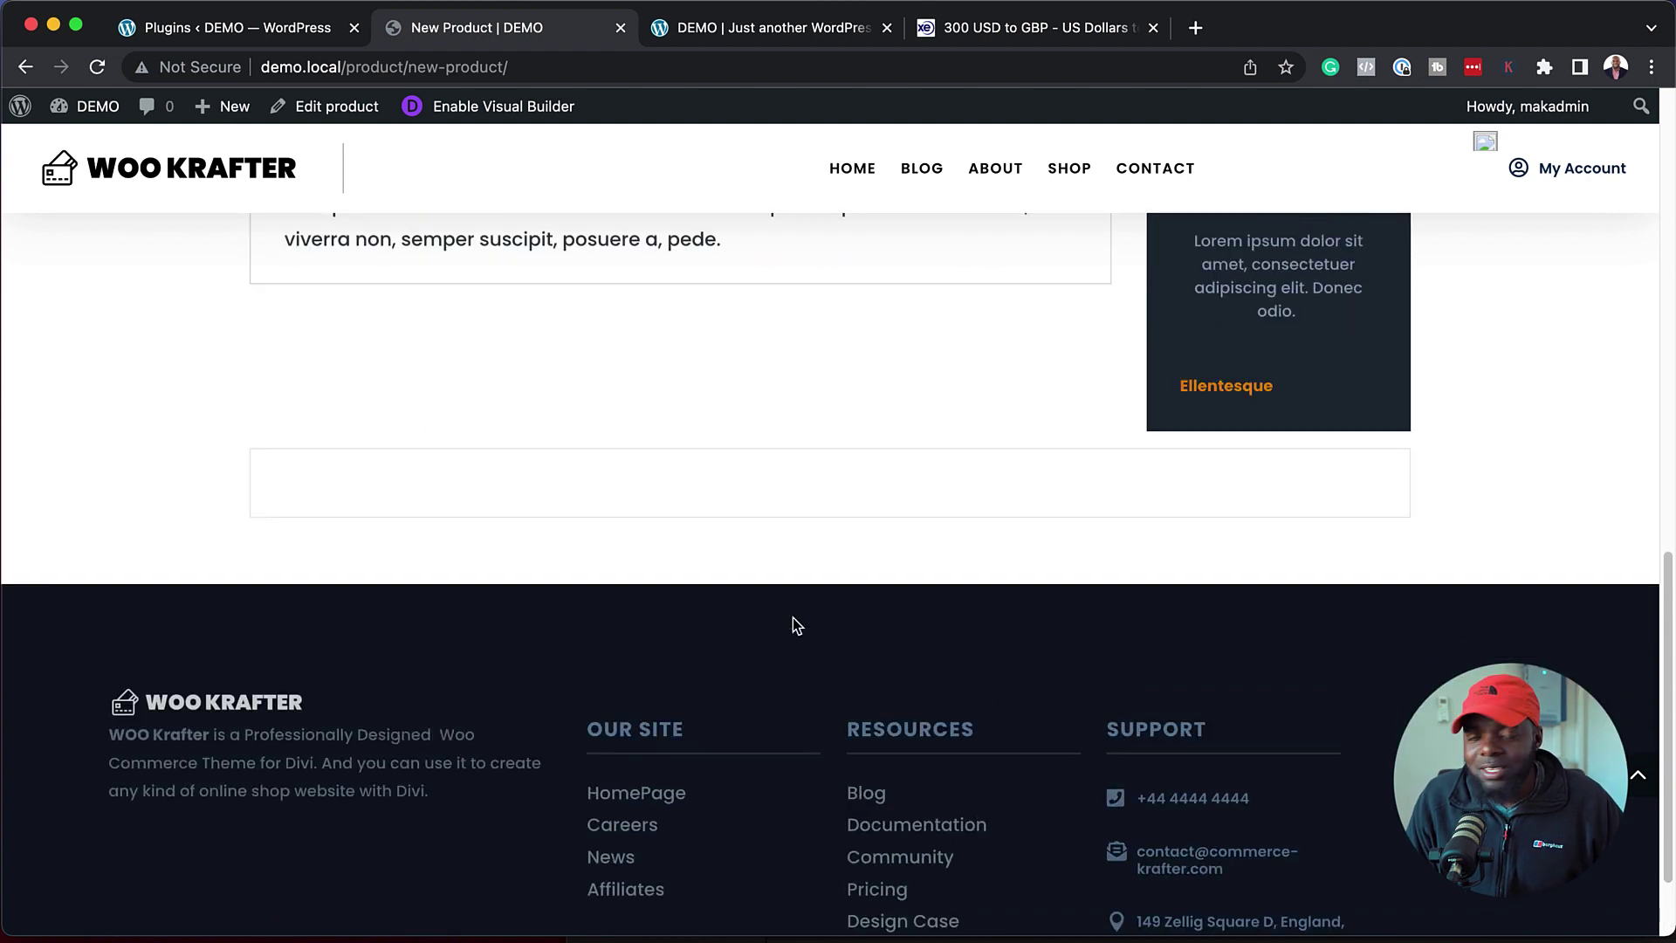
{"action": "key", "text": "Home"}
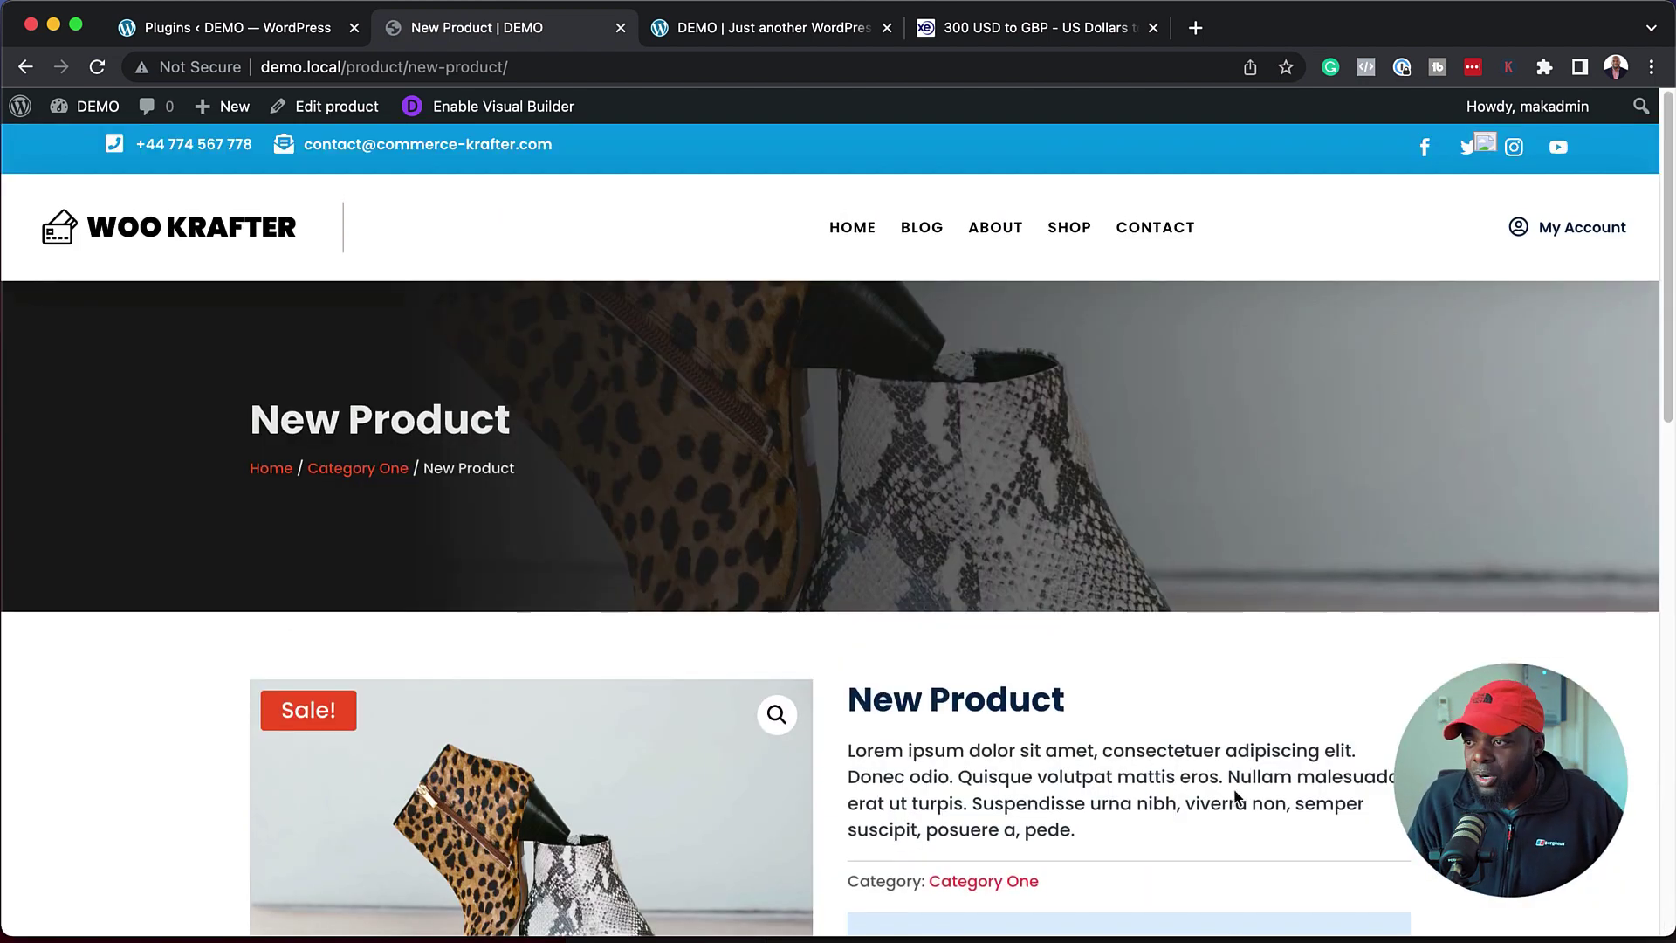